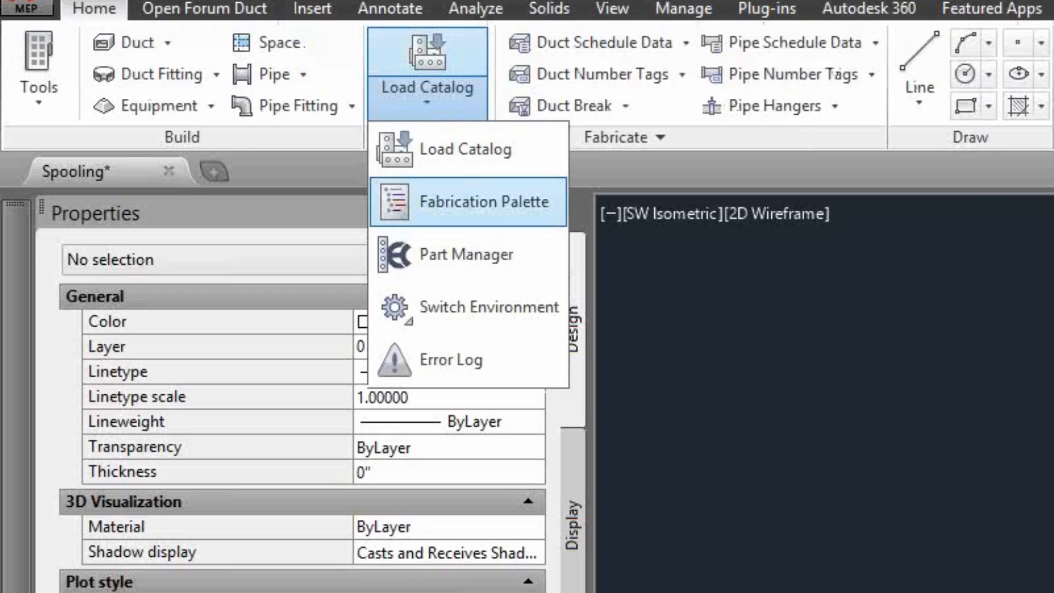
- Open the Fabrication Palette
left_click(466, 202)
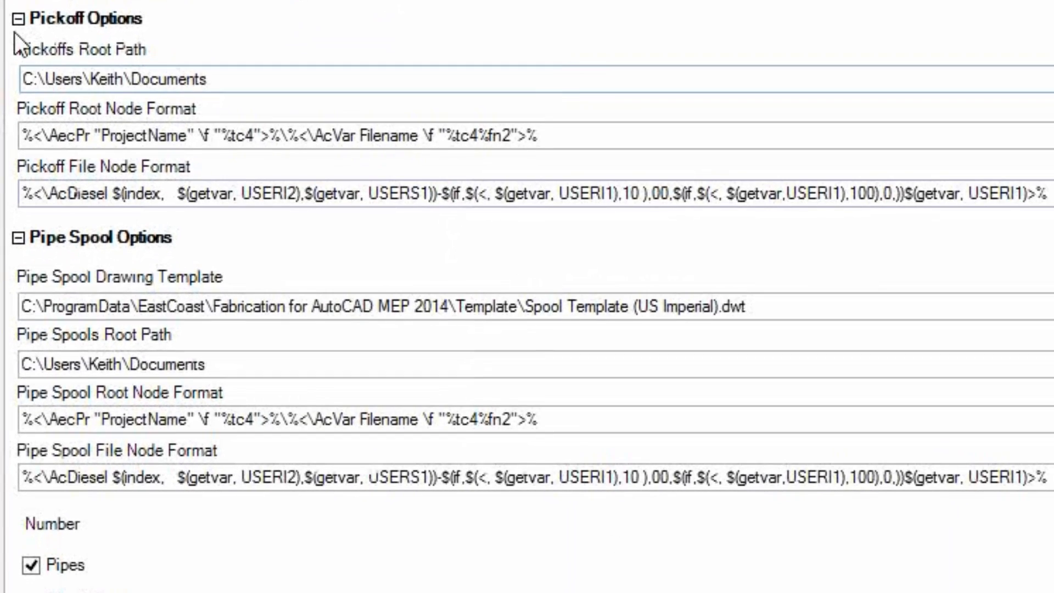
- Collapse the Pickoff Options and examine the drawing template and root path in the Pipe Spool Options
left_click(18, 19)
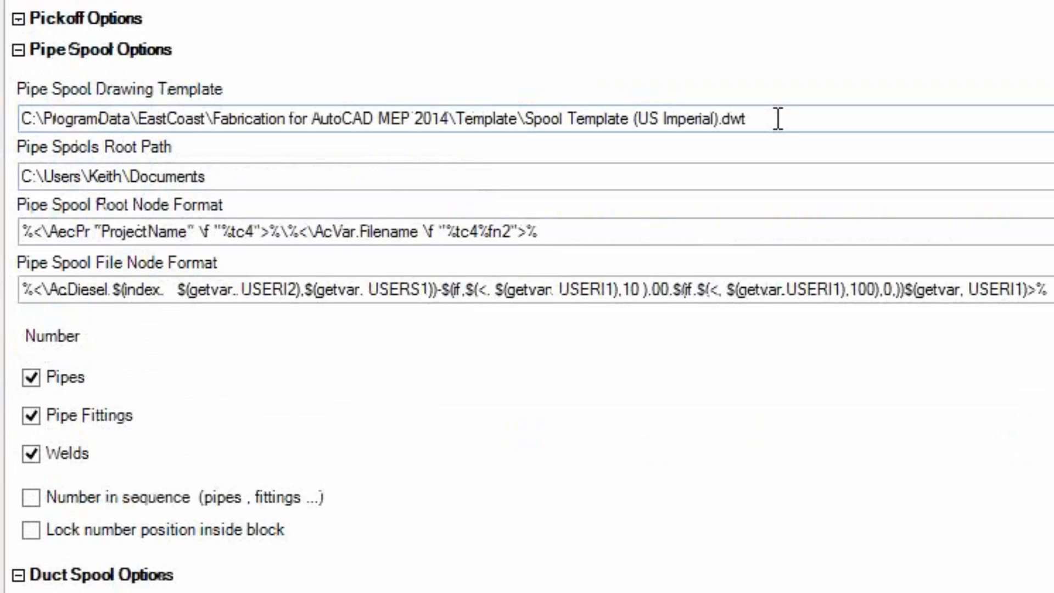
left_click(779, 119)
key("ctrl+a")
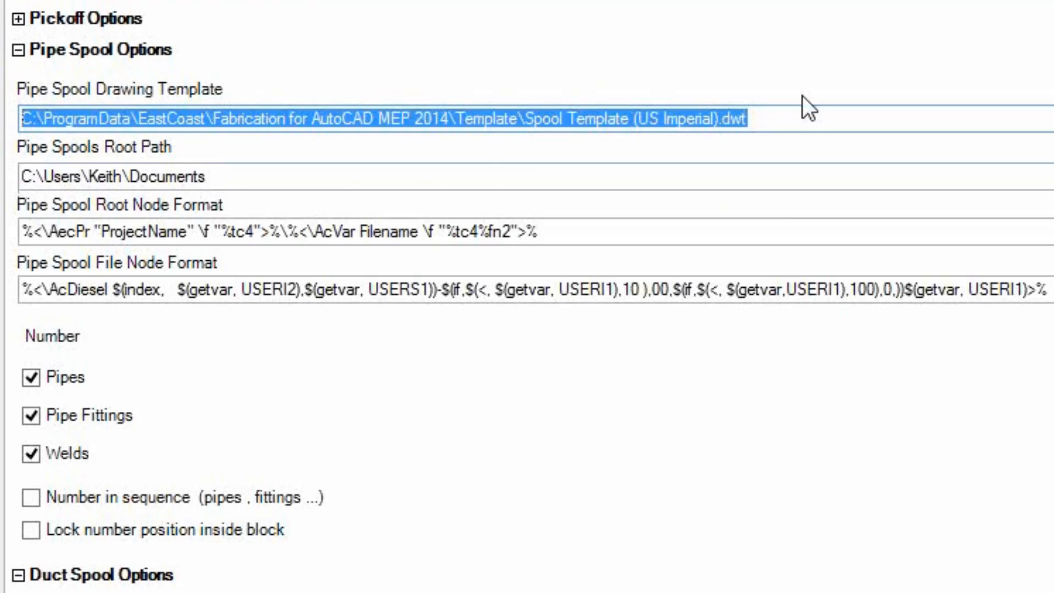
left_click_drag(44, 118, 749, 119)
key("ctrl+a")
left_click(247, 176)
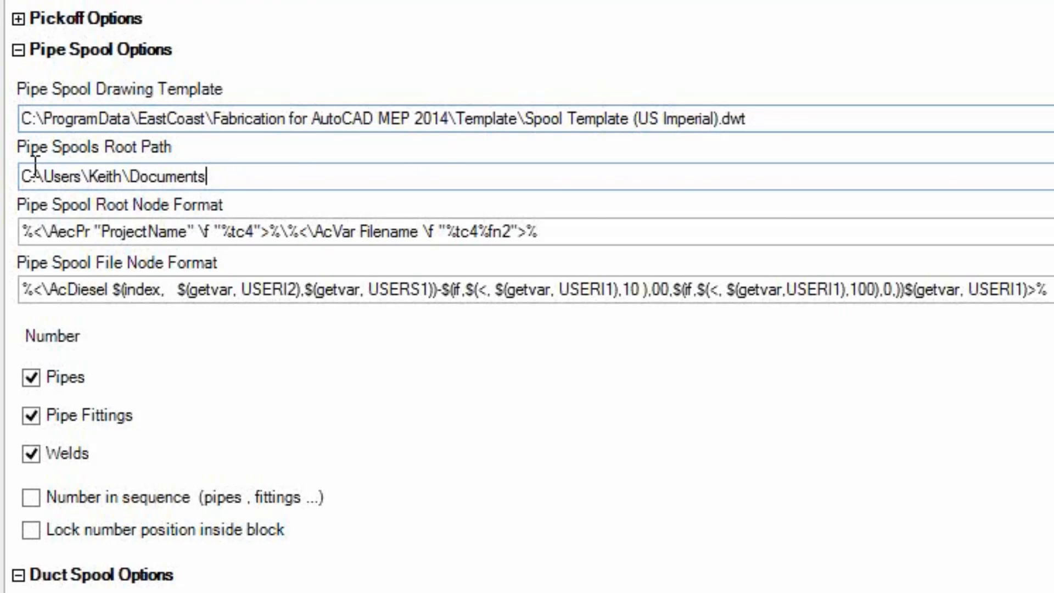
key("ctrl+a")
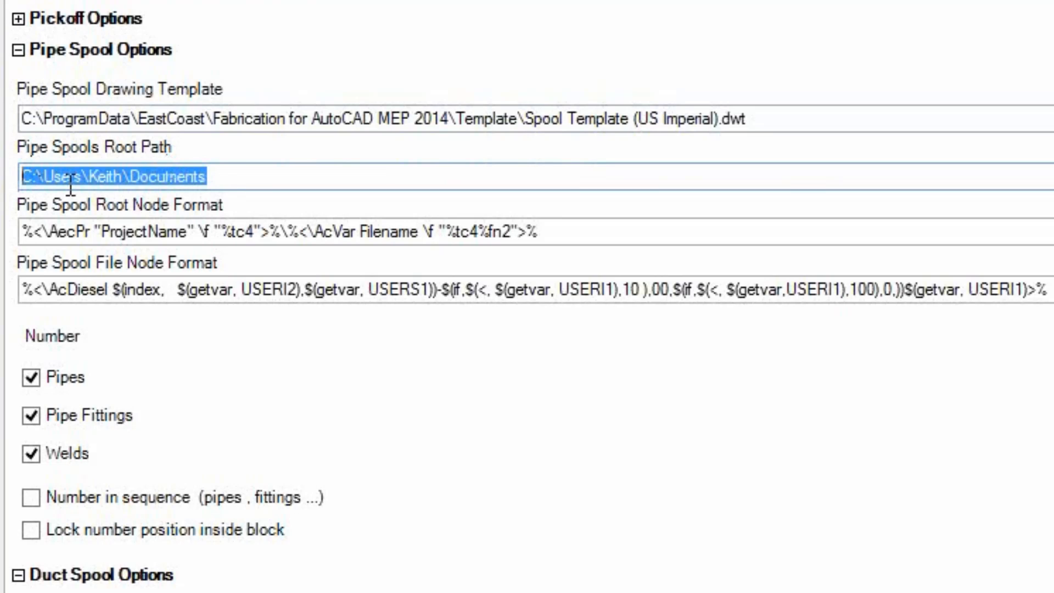
left_click(234, 177)
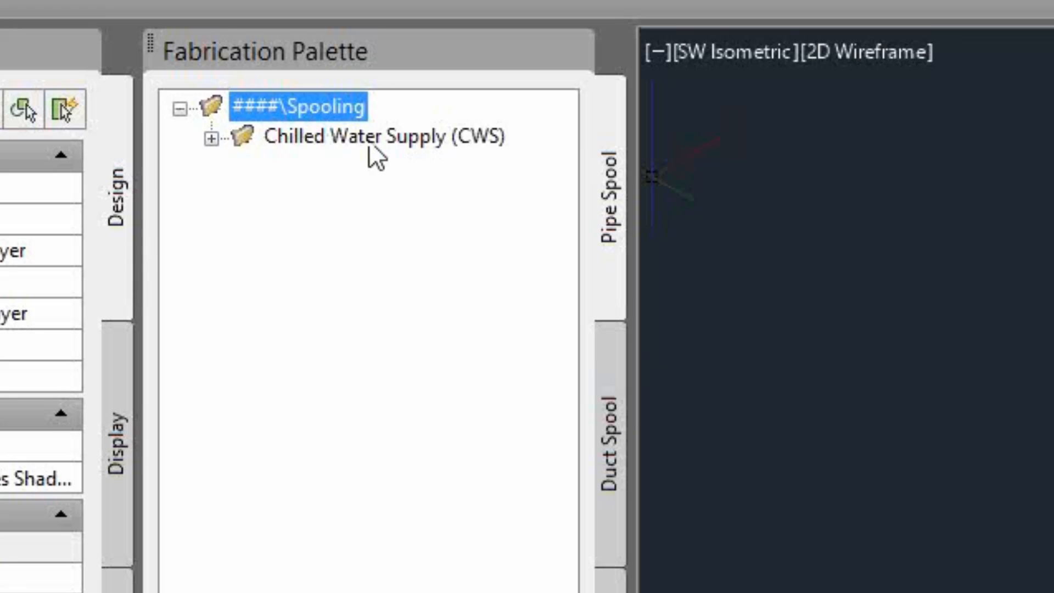
- Add a new pipe spool category under the Spooling root, with a nested category inside it
right_click(310, 107)
left_click(420, 282)
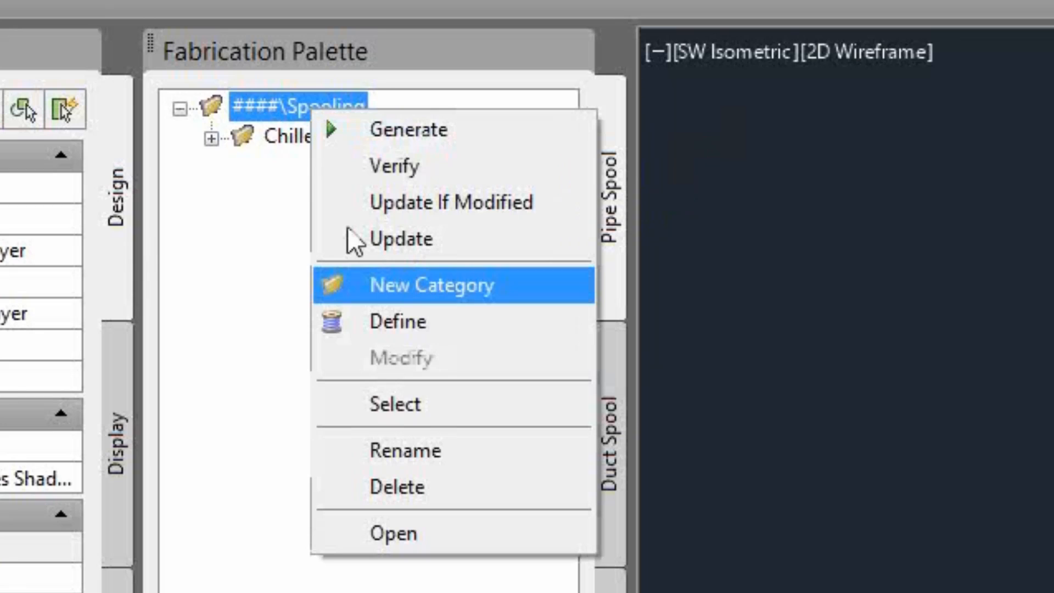
right_click(291, 100)
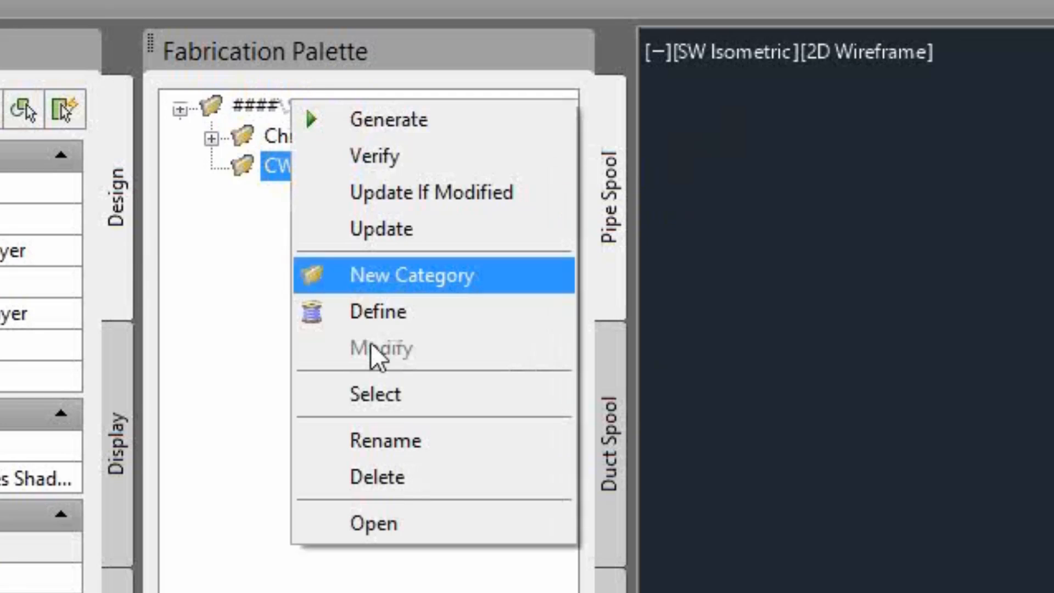
left_click(356, 275)
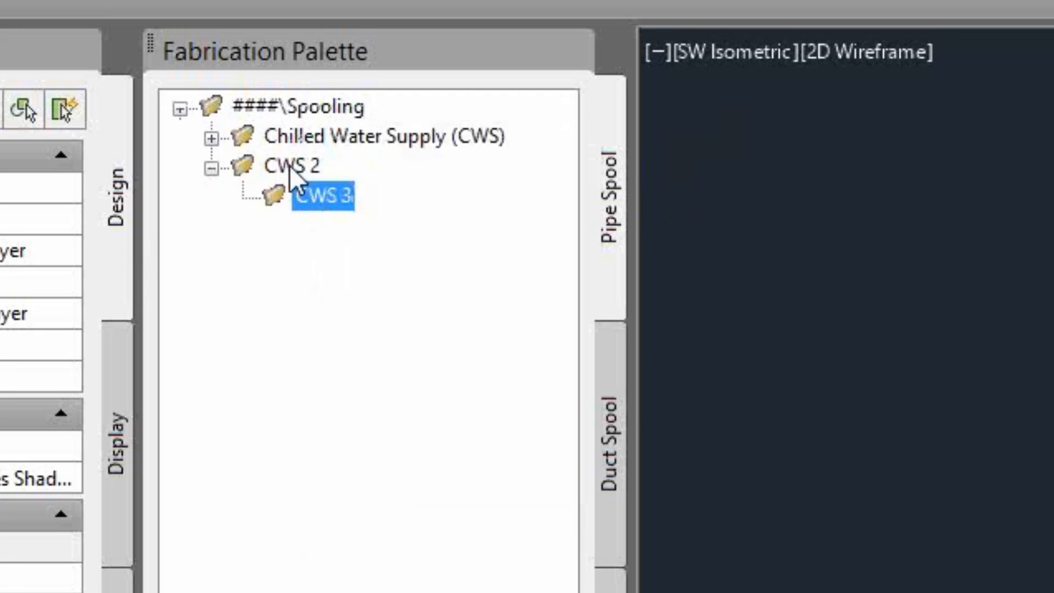
- Add another category directly under the Spooling root and give it its own subcategory
left_click(282, 109)
right_click(283, 109)
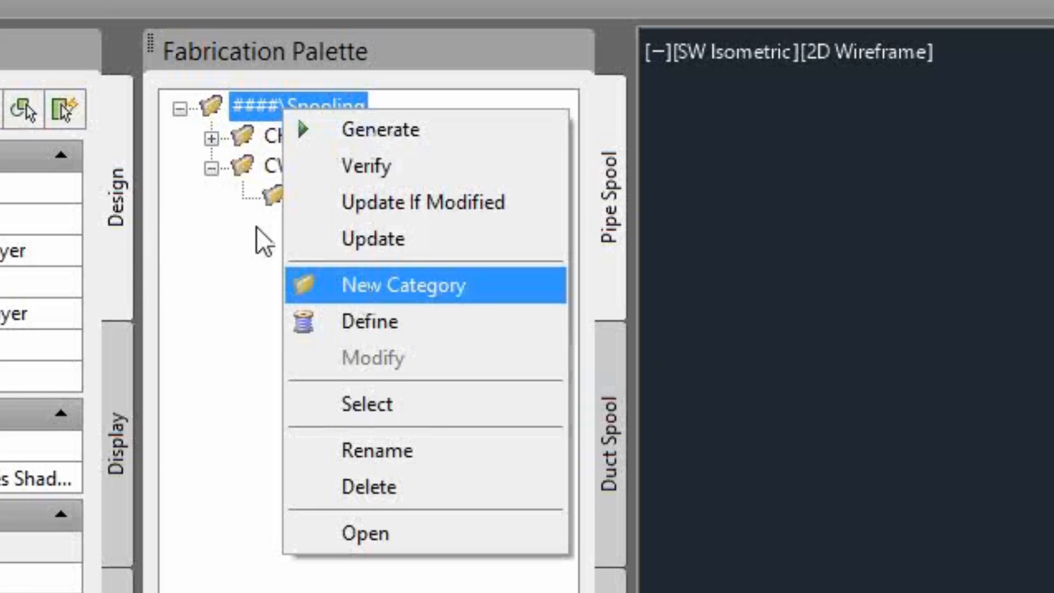
key("Return")
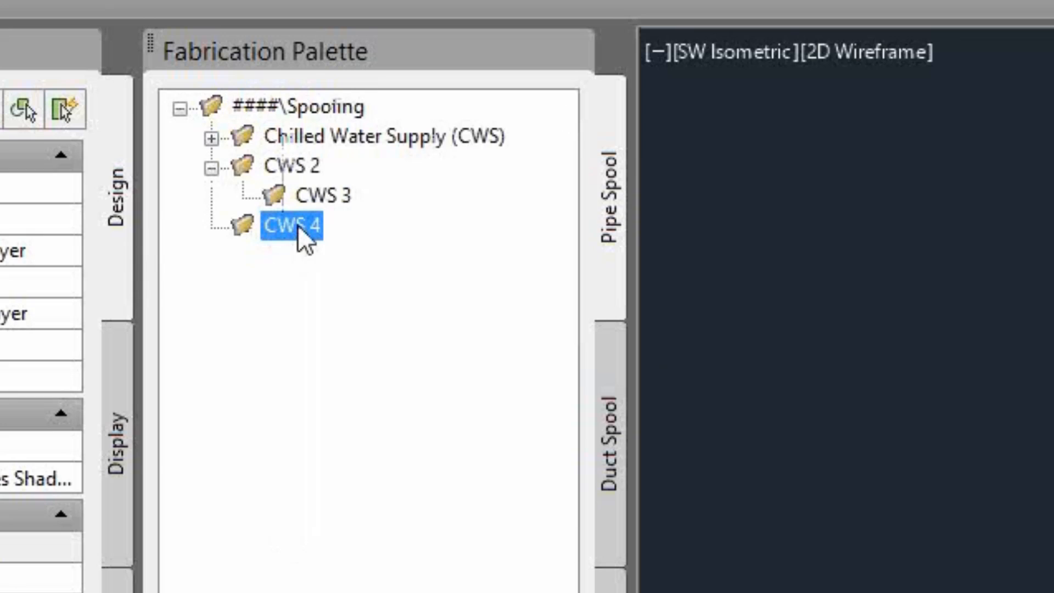
right_click(298, 225)
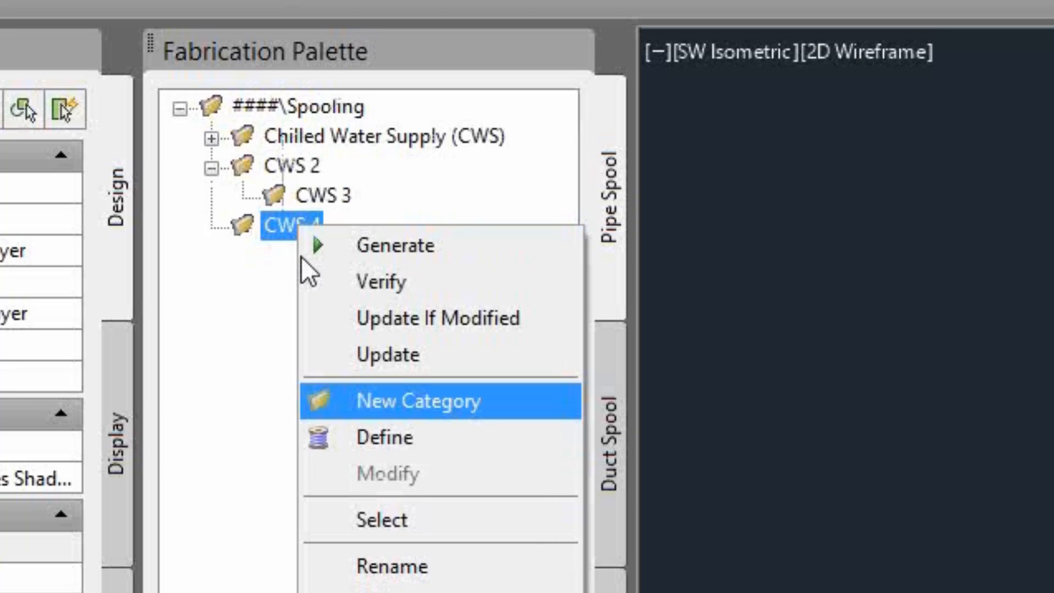
key("Return")
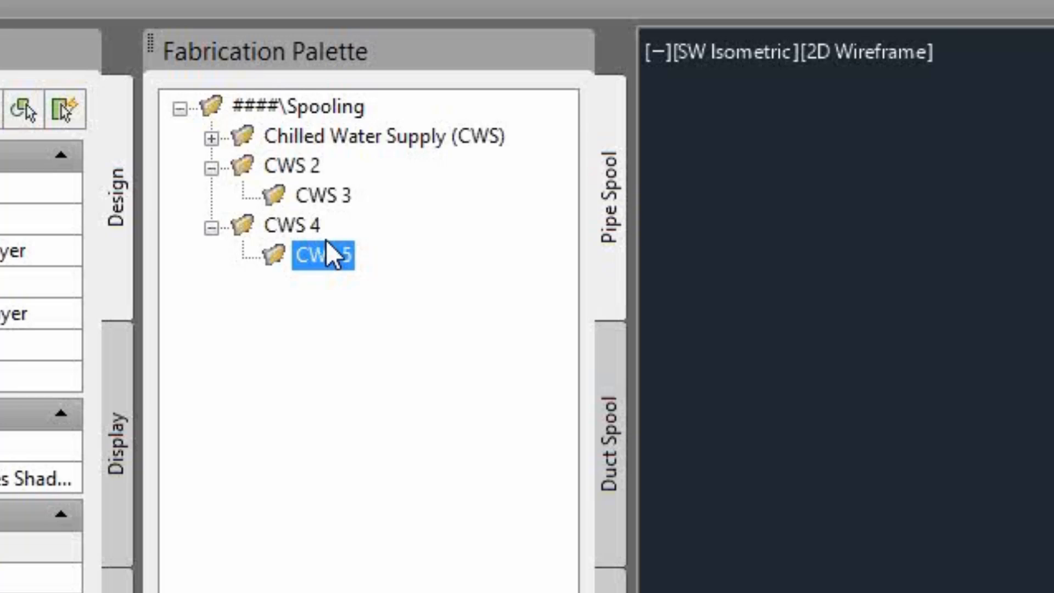
- Rename the CWS 2 category as Chilled Water Return
left_click(299, 155)
right_click(300, 154)
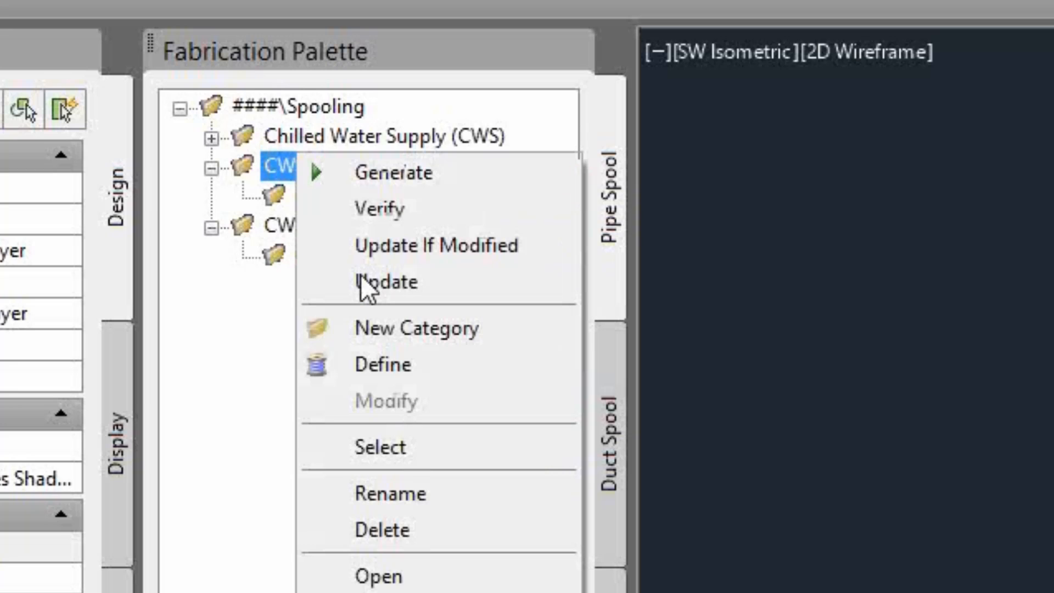
left_click(390, 492)
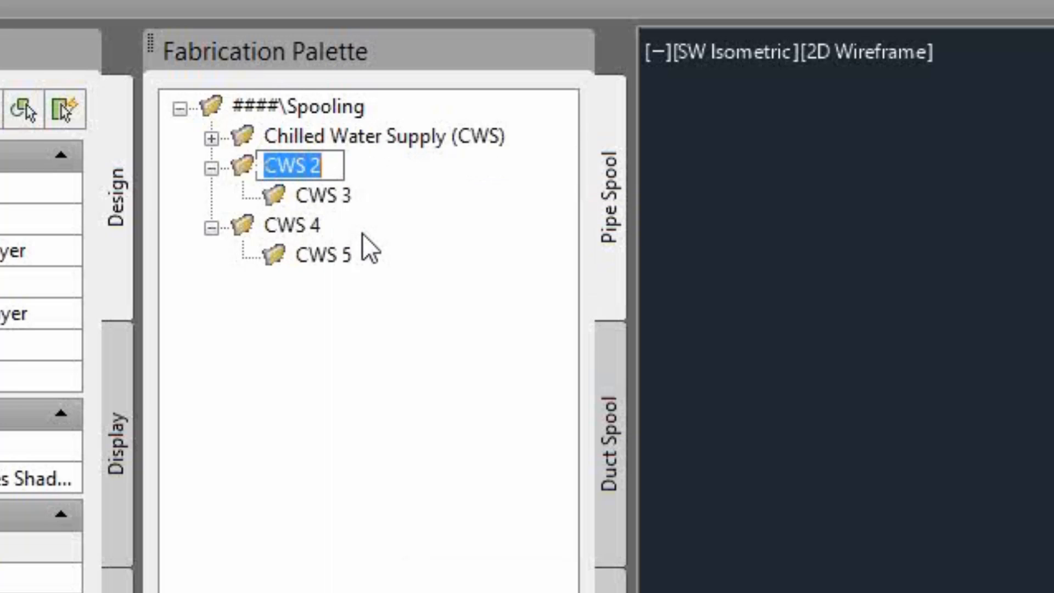
type("Ch")
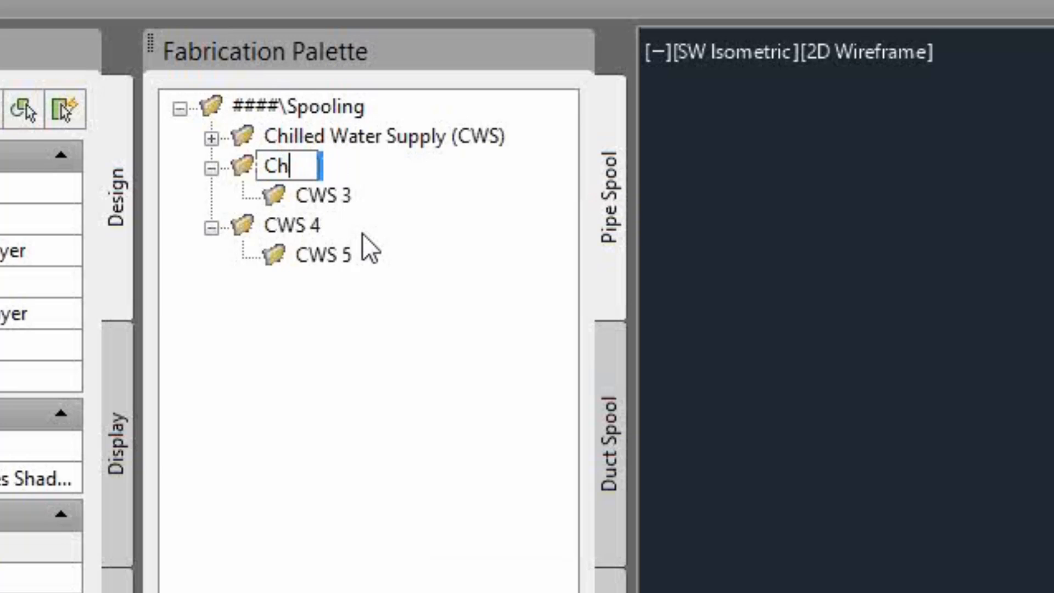
type("illed Water Return")
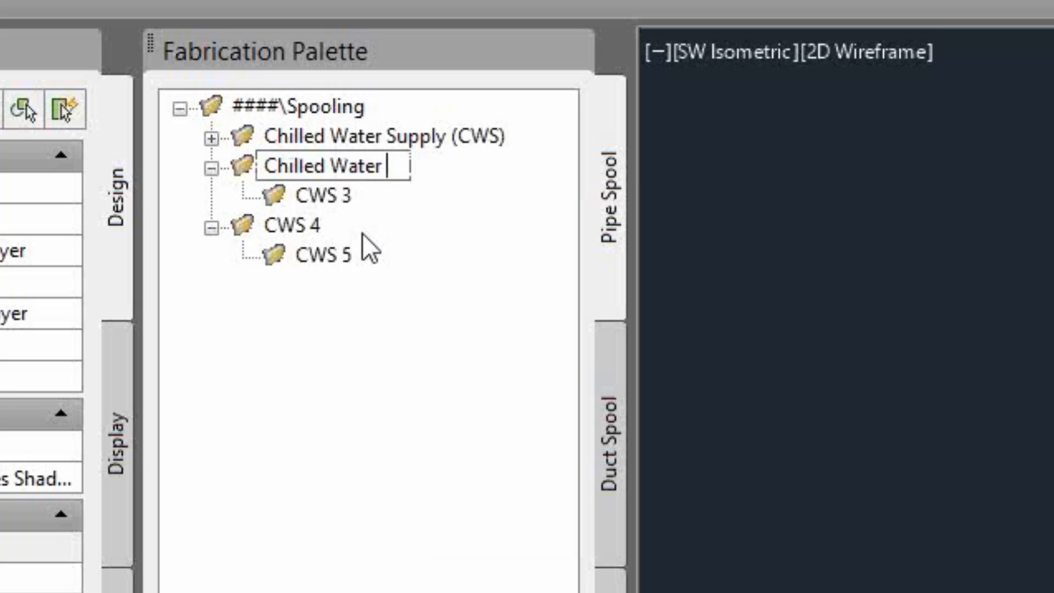
key("Return")
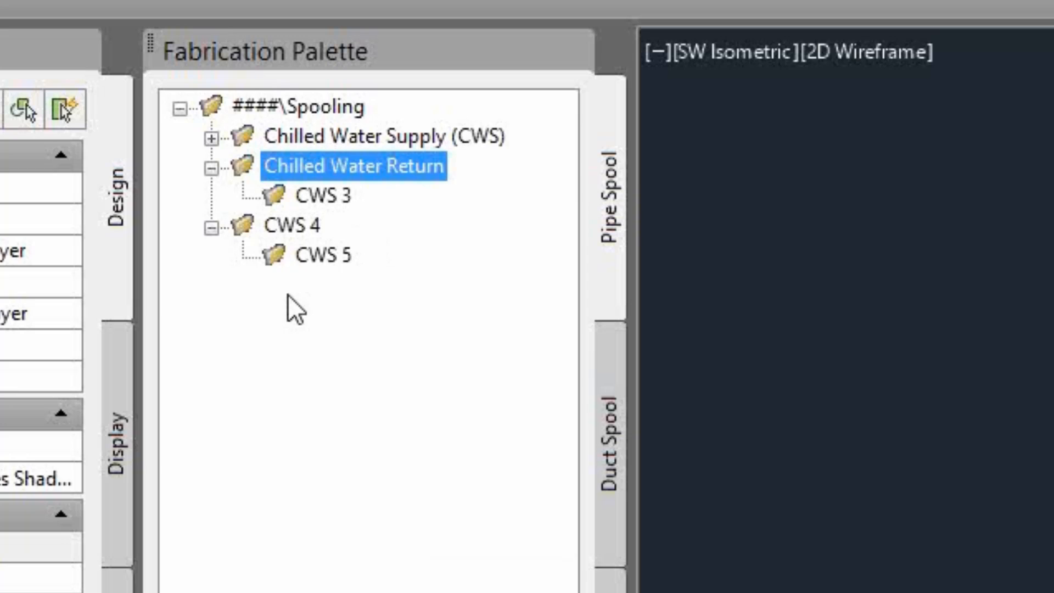
- Delete the CWS 3 subcategory and the CWS 4 category from the pipe spool tree
right_click(322, 196)
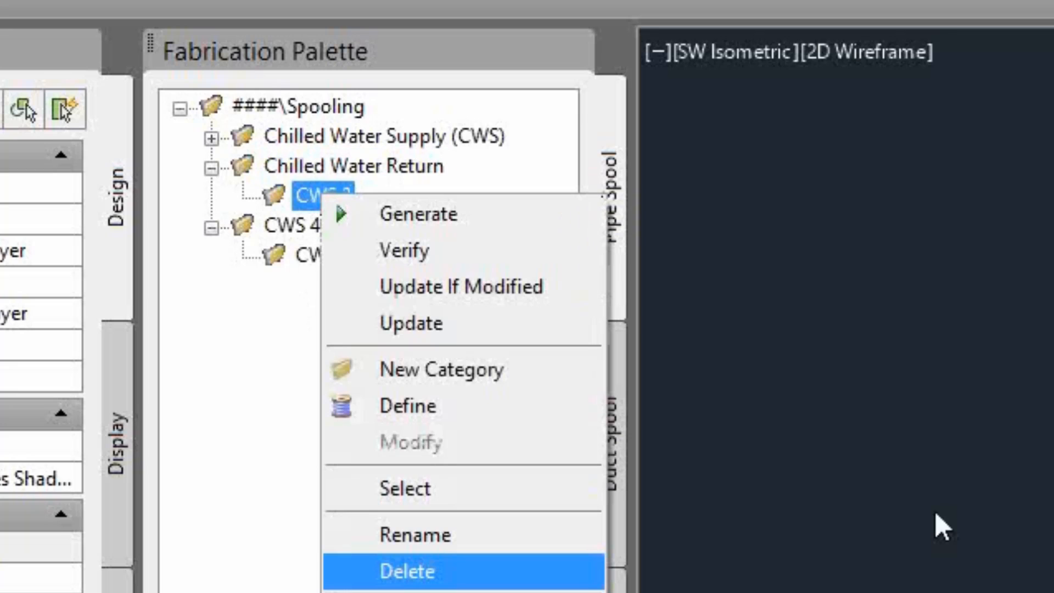
key("Return")
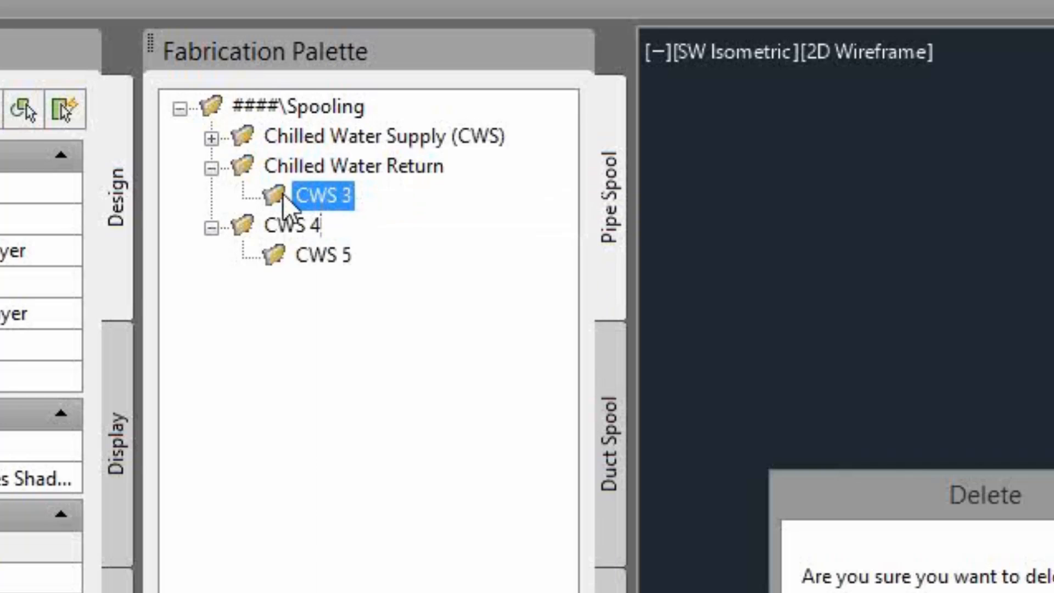
key("Return")
right_click(282, 195)
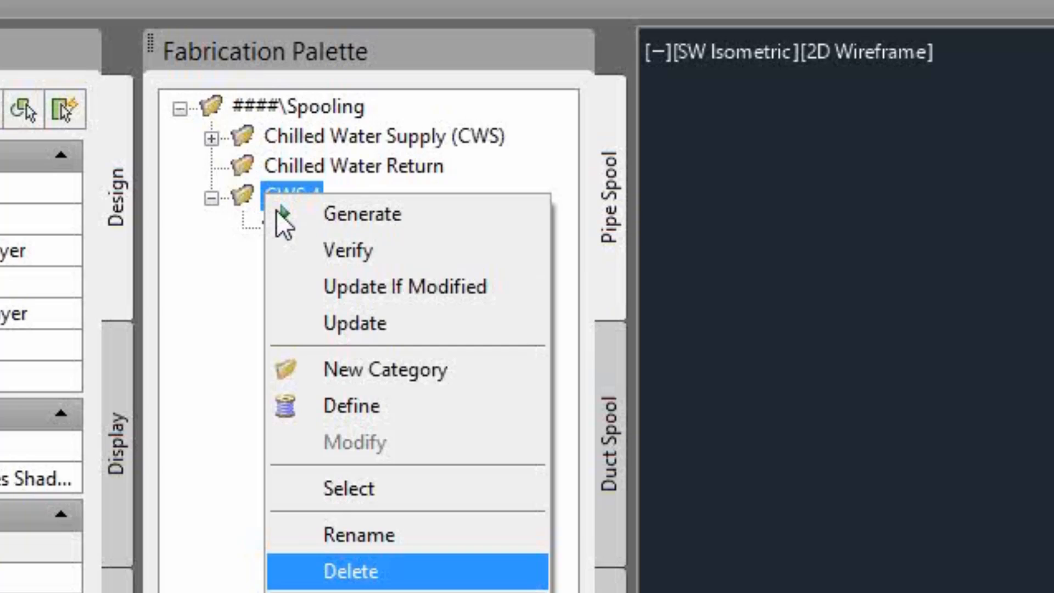
key("Return")
key("Return")
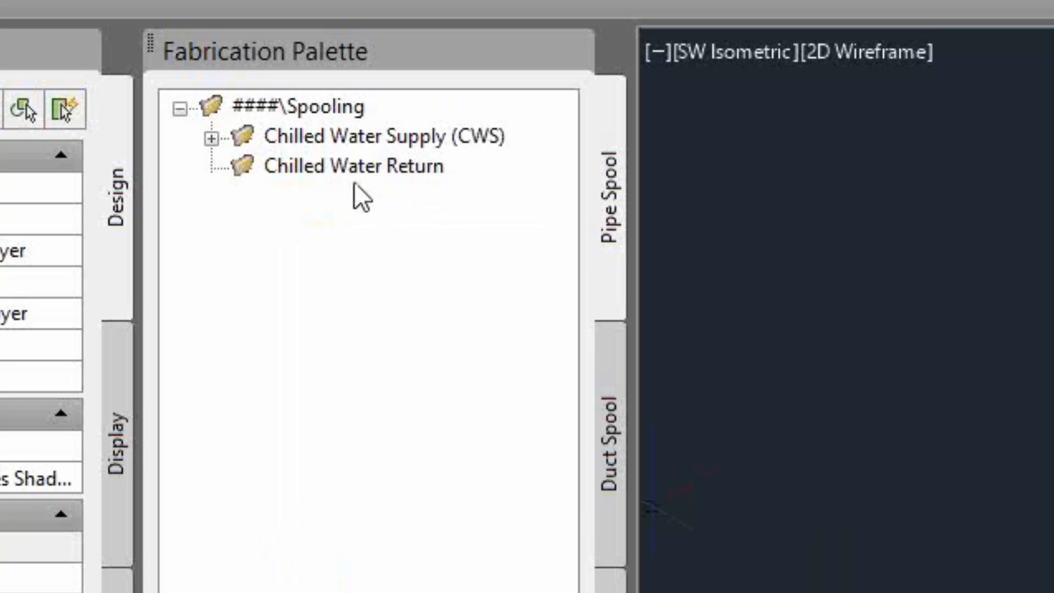
- Delete the Chilled Water Return category from the pipe spool tree
right_click(351, 161)
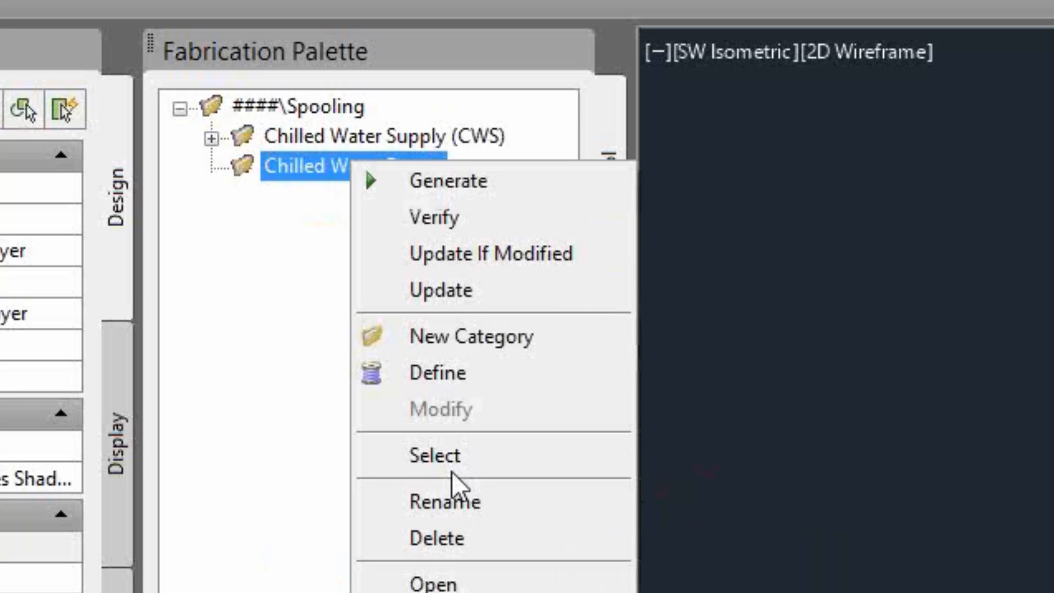
left_click(438, 542)
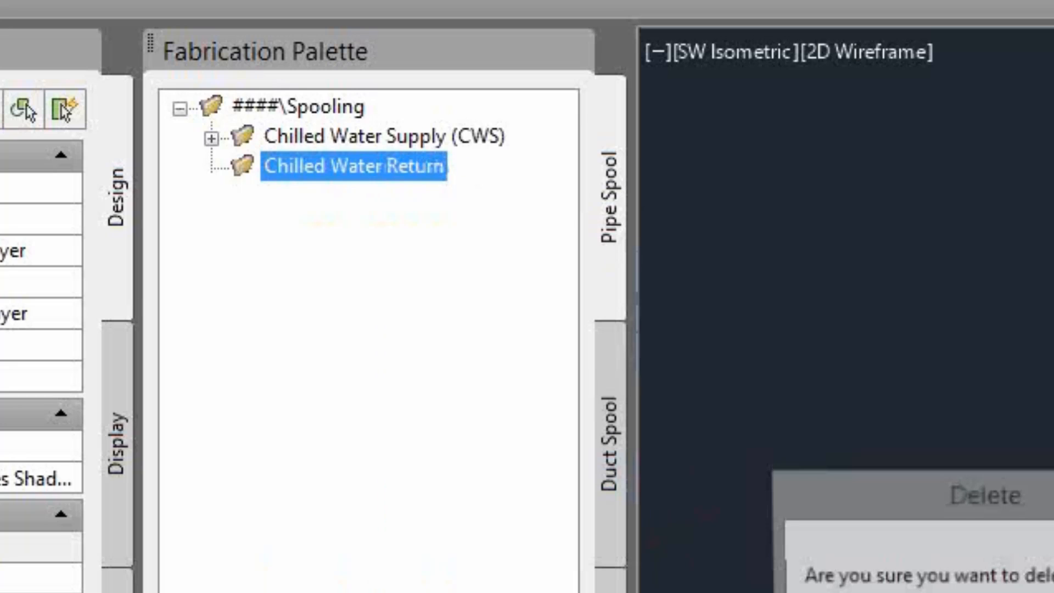
key("Return")
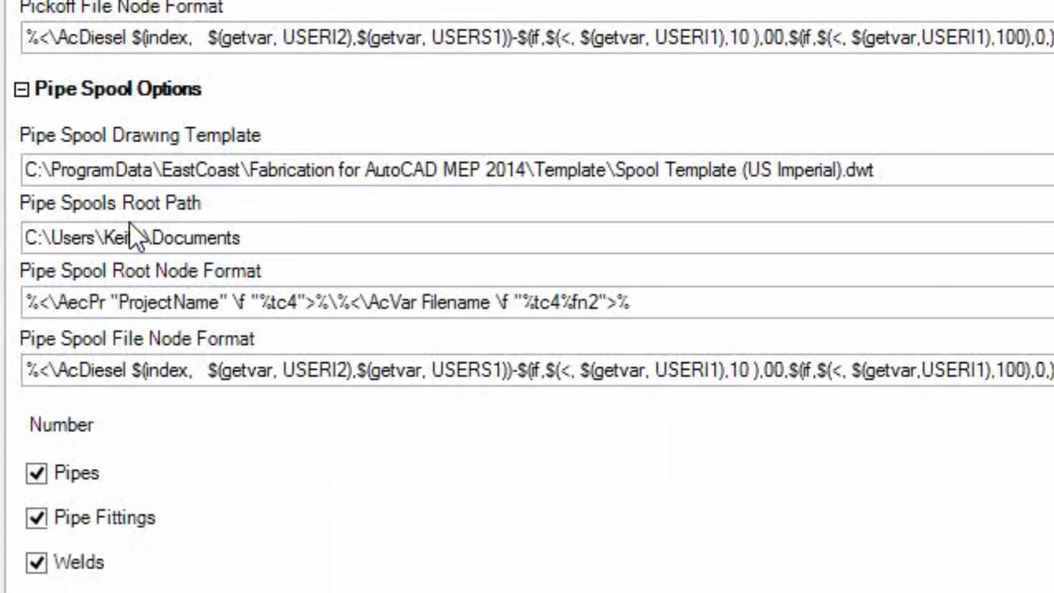
- Examine the Pipe Spool Root Node Format and File Node Format expressions, and look over the Duct Spool Options
left_click(666, 301)
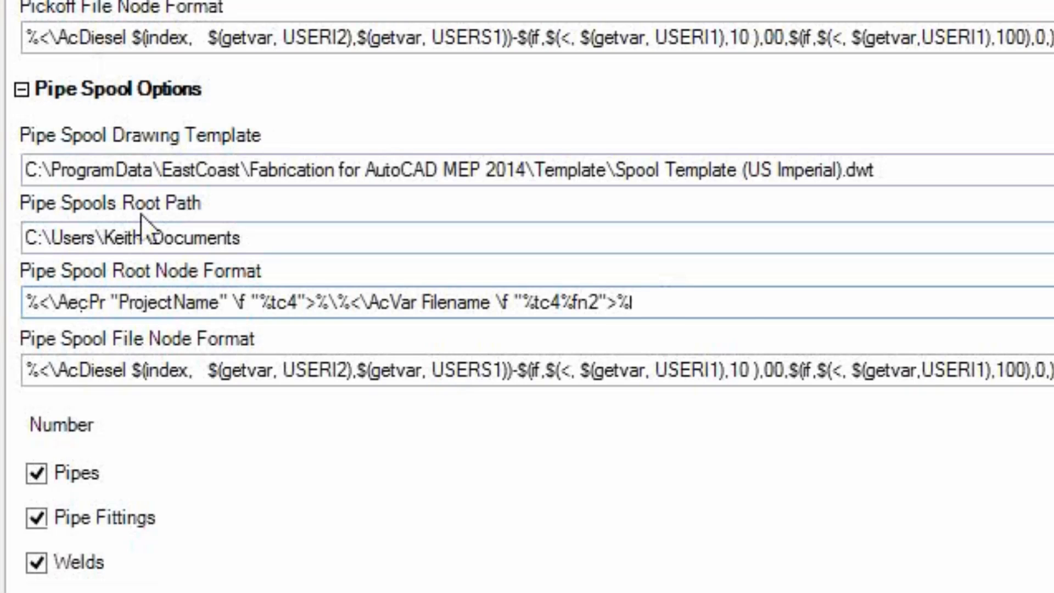
left_click_drag(717, 303, 24, 302)
left_click(33, 375)
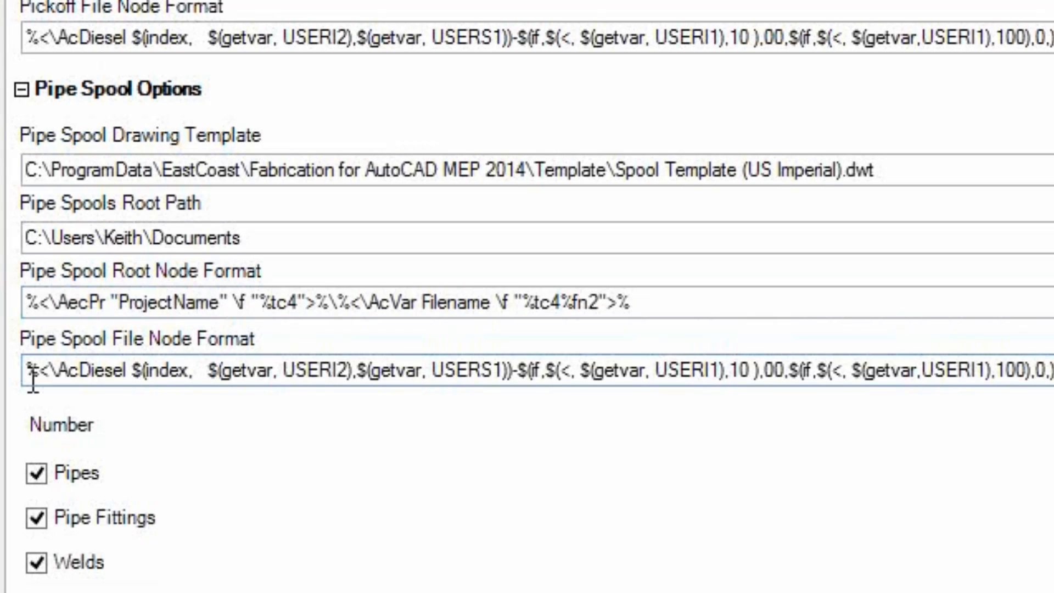
left_click_drag(33, 379, 94, 437)
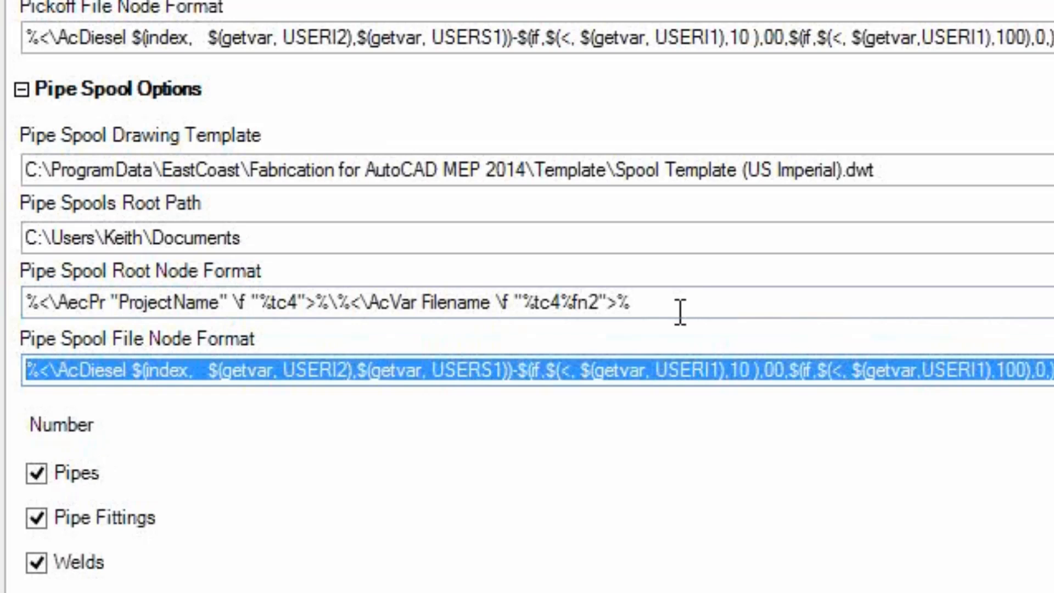
left_click(713, 301)
left_click_drag(139, 303, 1, 303)
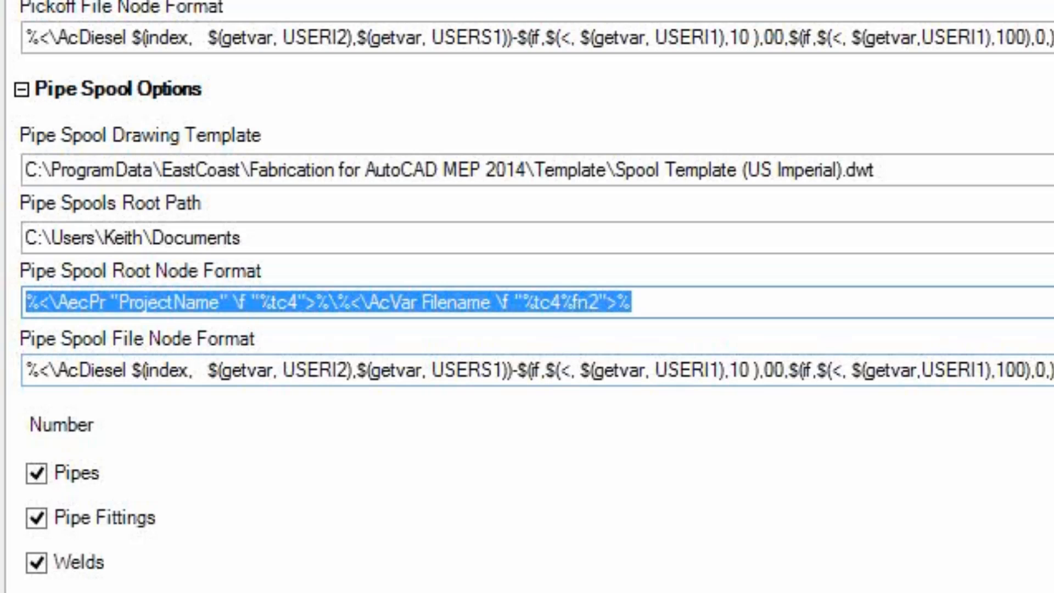
left_click(28, 364)
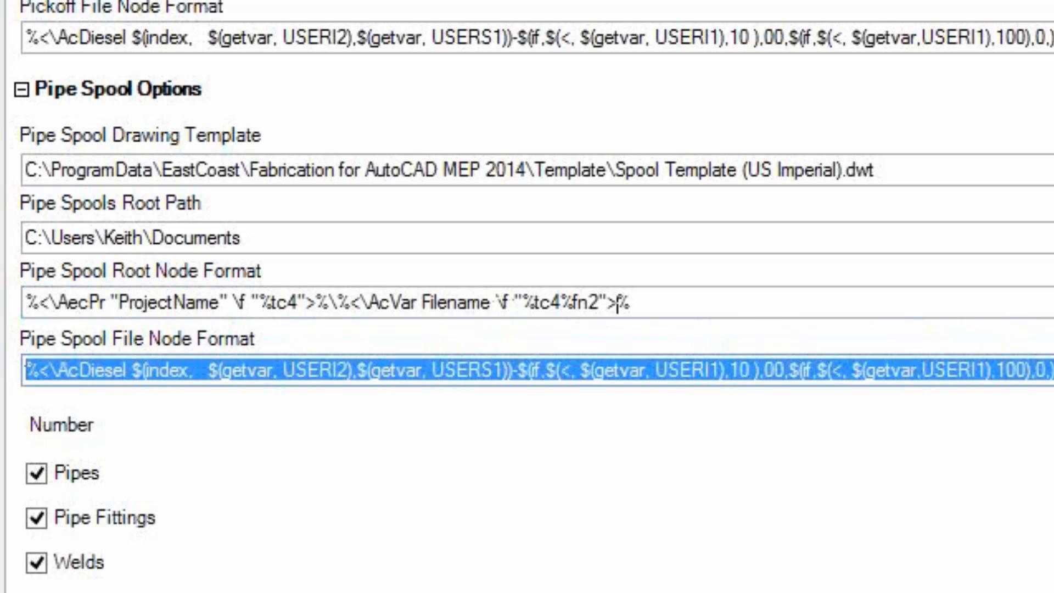
left_click(617, 304)
scroll(527, 307, "down", 4)
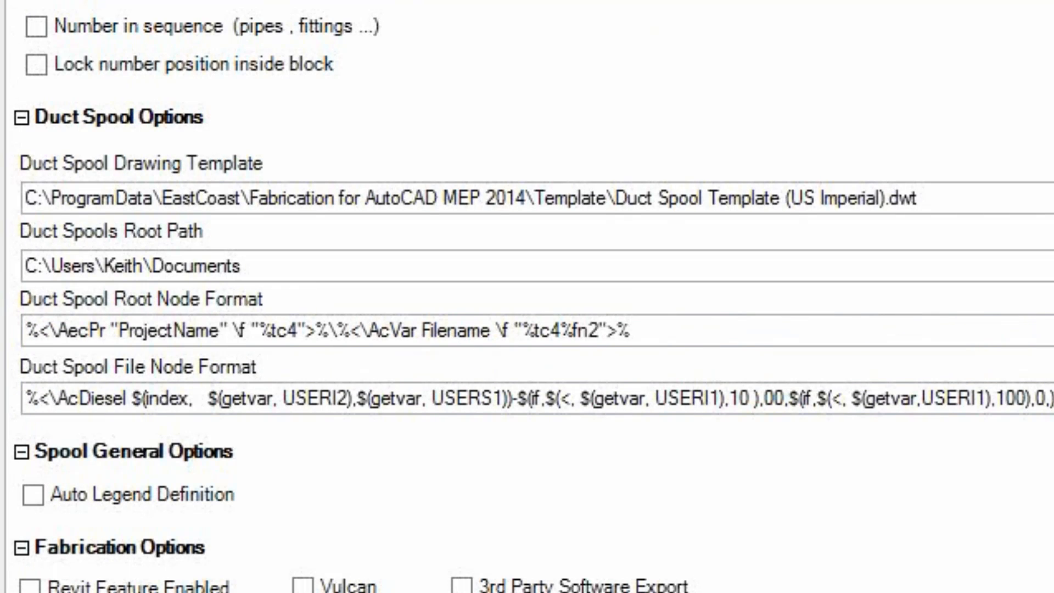
scroll(395, 40, "up", 8)
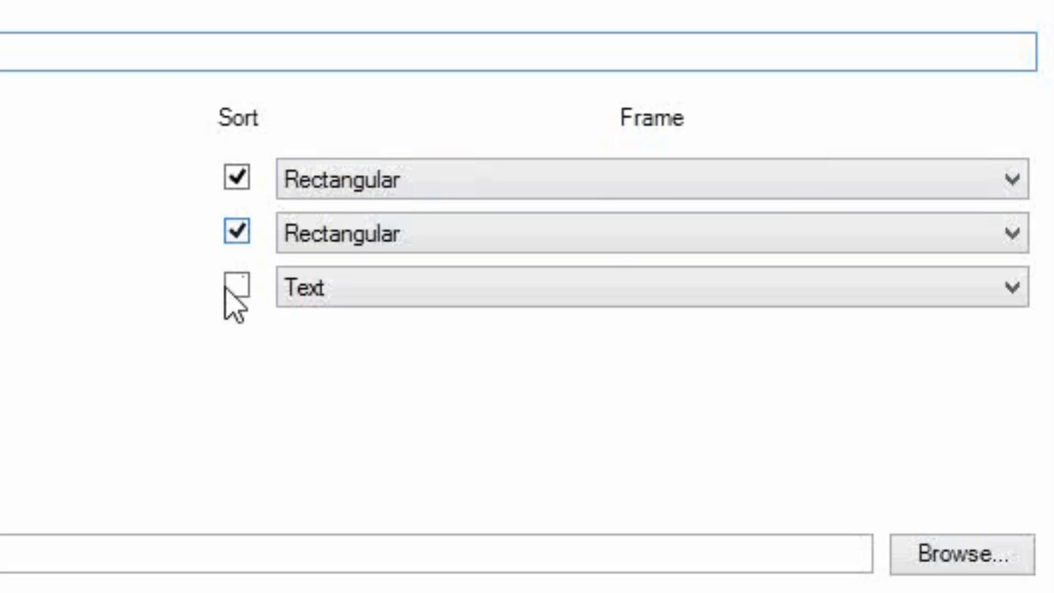
- Look through the frame shapes available for numbering pipes in the Pipe Spool Options
left_click(623, 183)
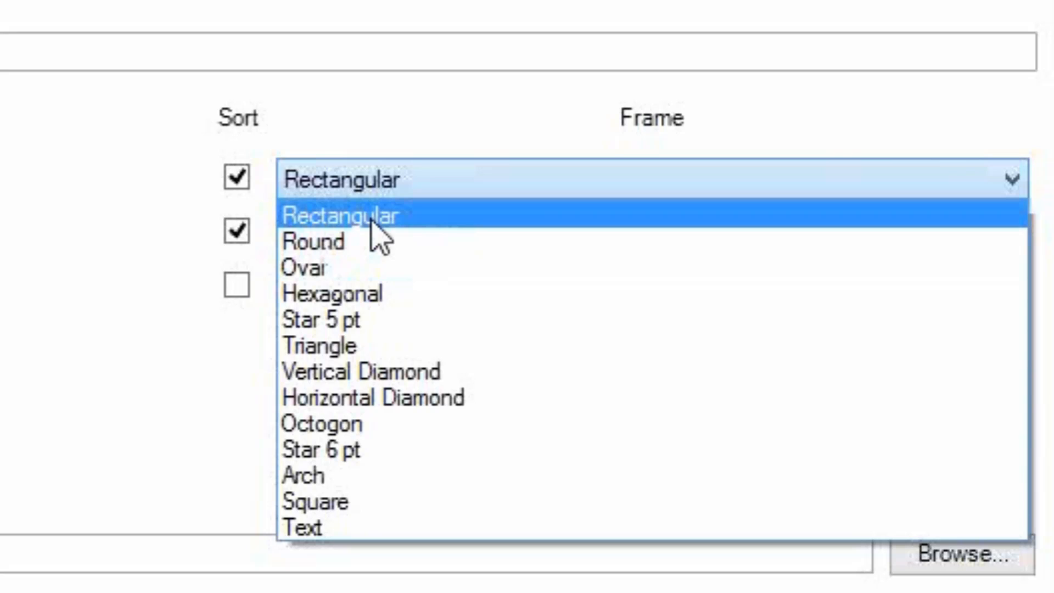
left_click(264, 176)
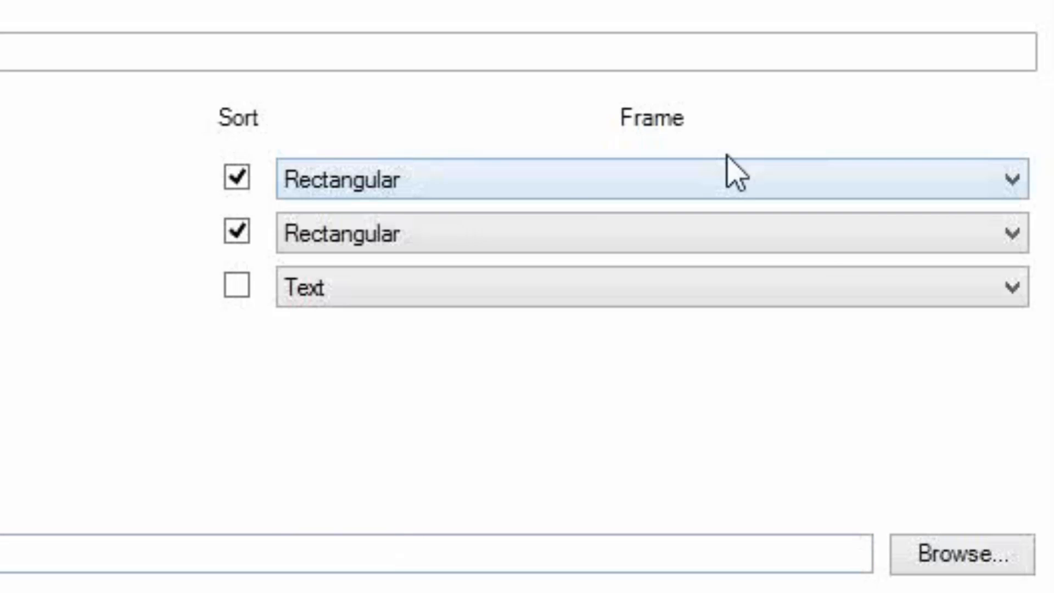
left_click(486, 187)
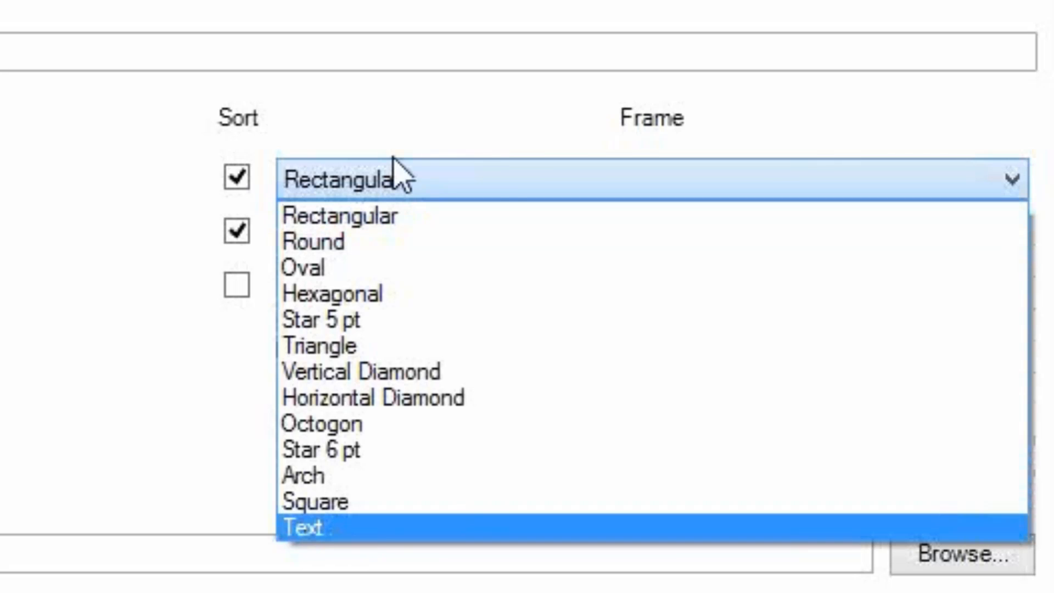
left_click(480, 186)
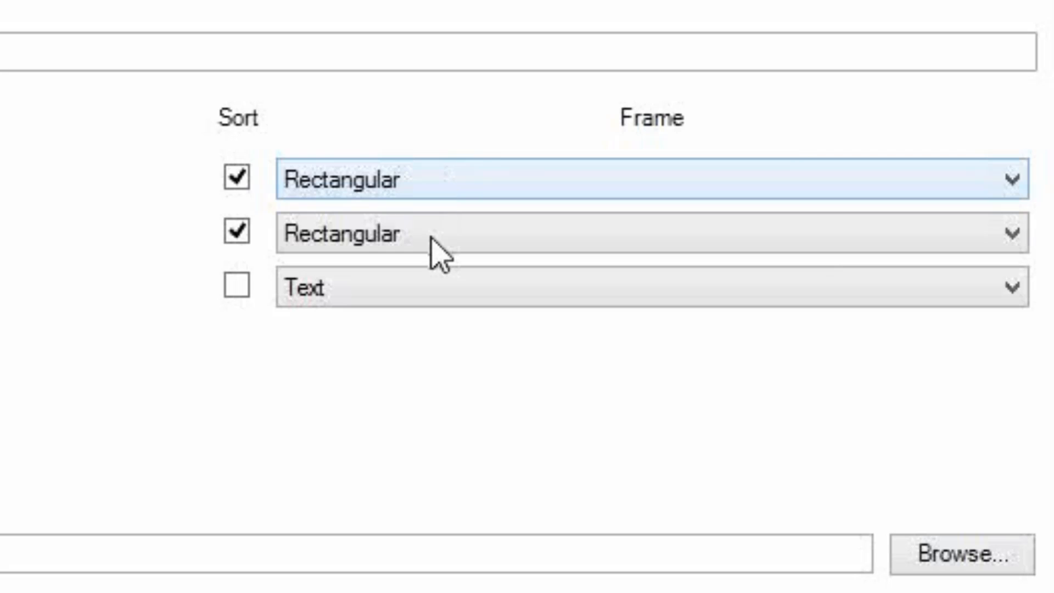
- Switch the Pipe Fittings number frame to Round and restore it to Rectangular
left_click(414, 235)
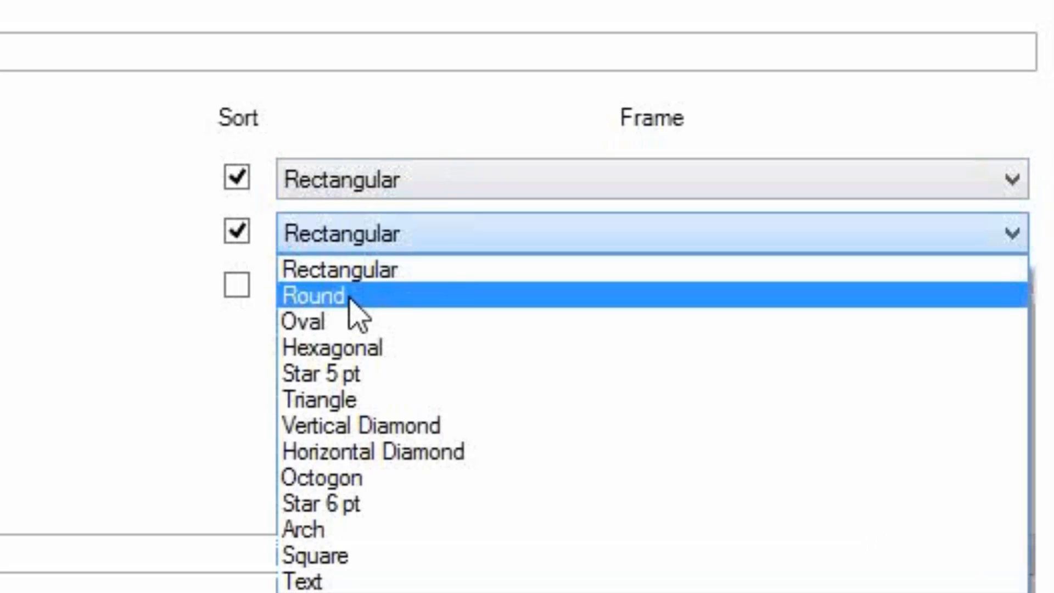
left_click(351, 297)
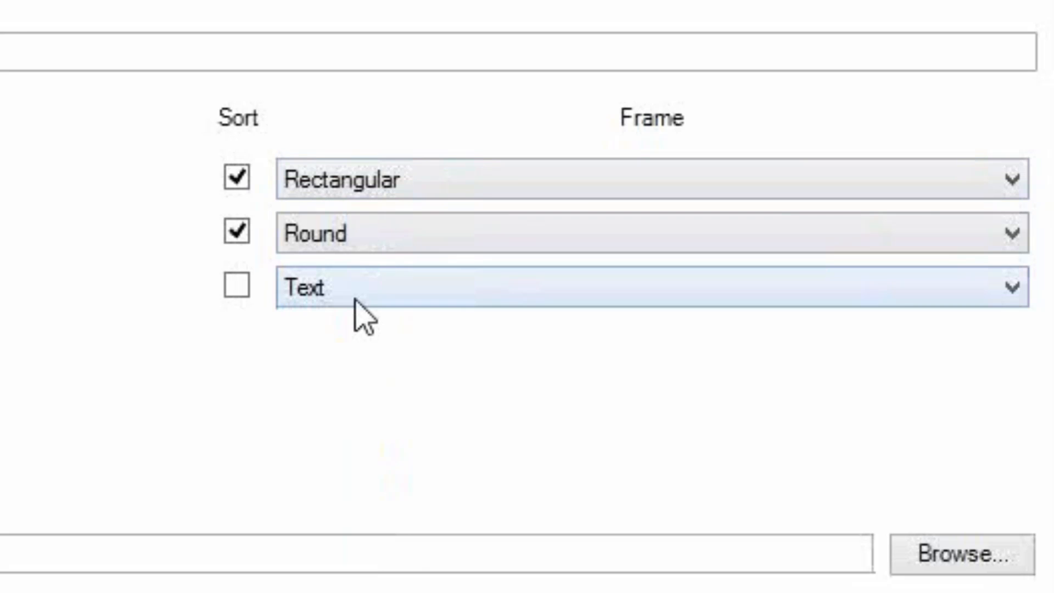
left_click(344, 248)
left_click(416, 204)
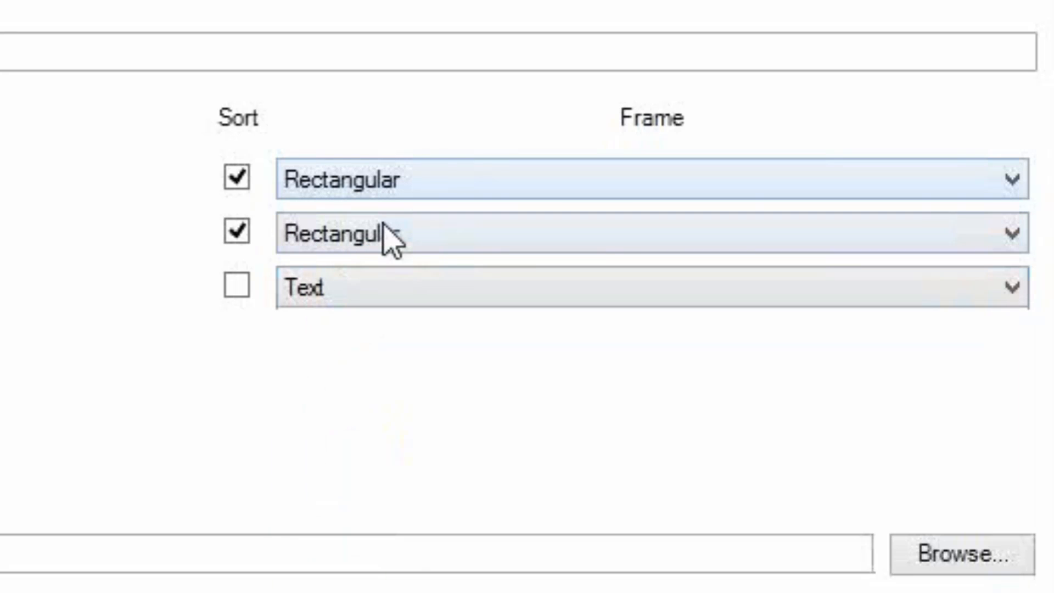
- Keep Rectangular as the Pipes number frame and accept the spool options
left_click(379, 187)
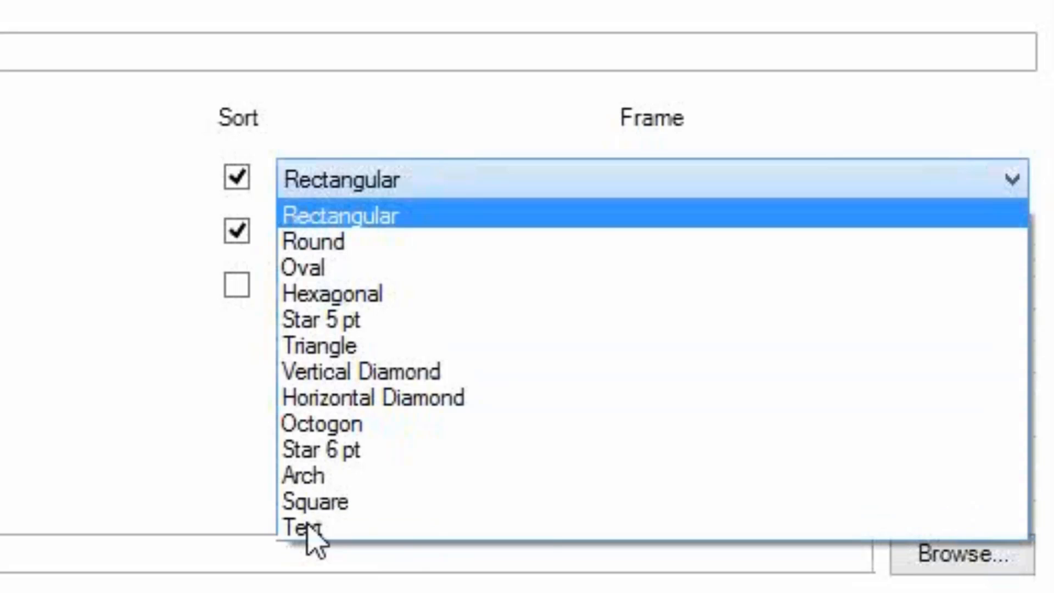
left_click(417, 215)
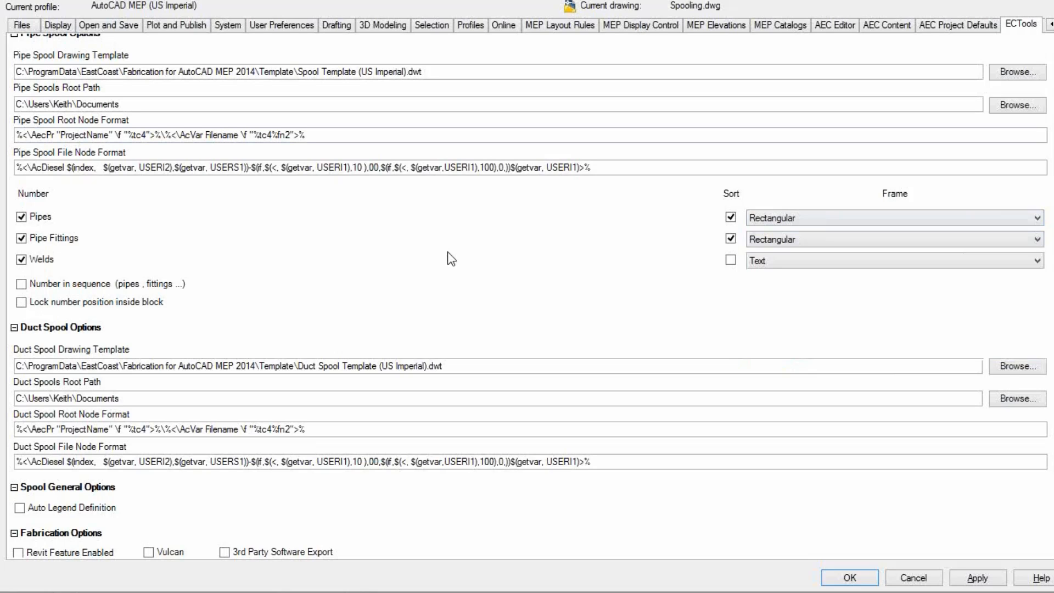
left_click(856, 579)
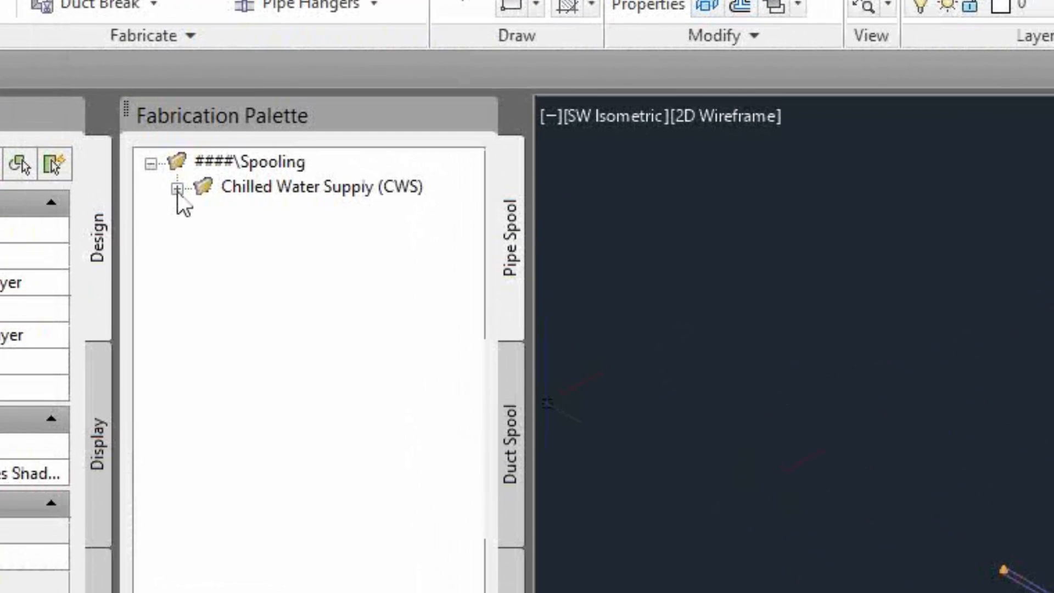
- Expand the Chilled Water Supply (CWS) category and rename its spool Chilled Water Supply (CWS)-004 as CWS-004
double_click(379, 191)
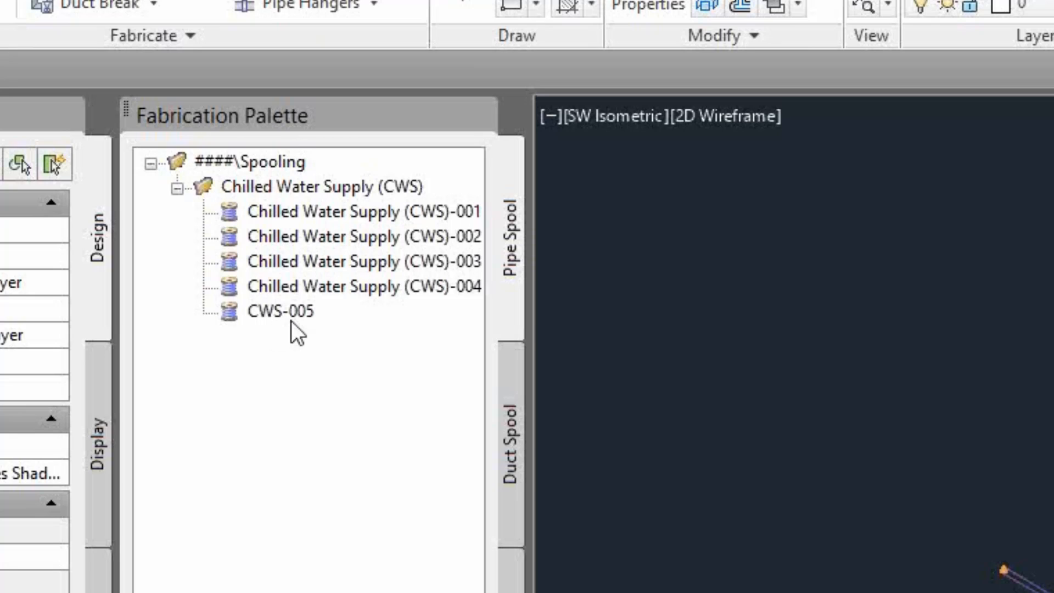
right_click(288, 284)
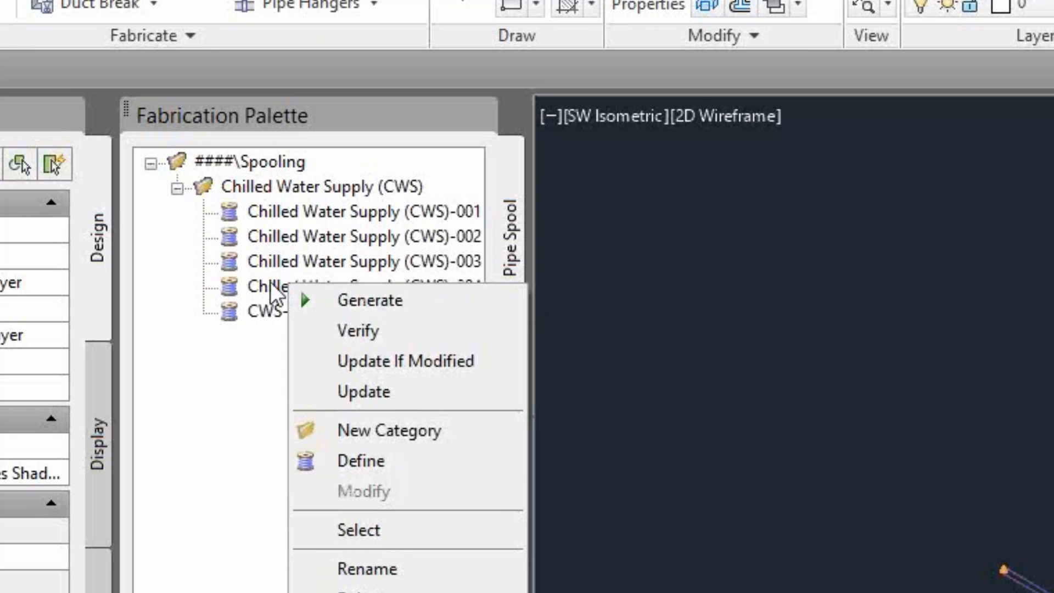
right_click(270, 282)
key("Return")
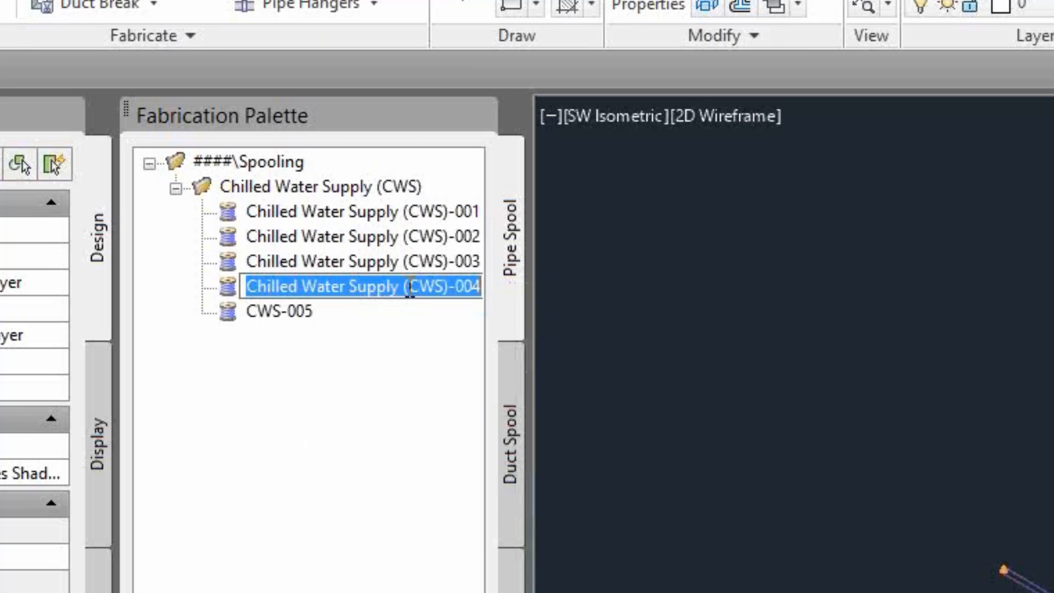
left_click_drag(396, 289, 189, 294)
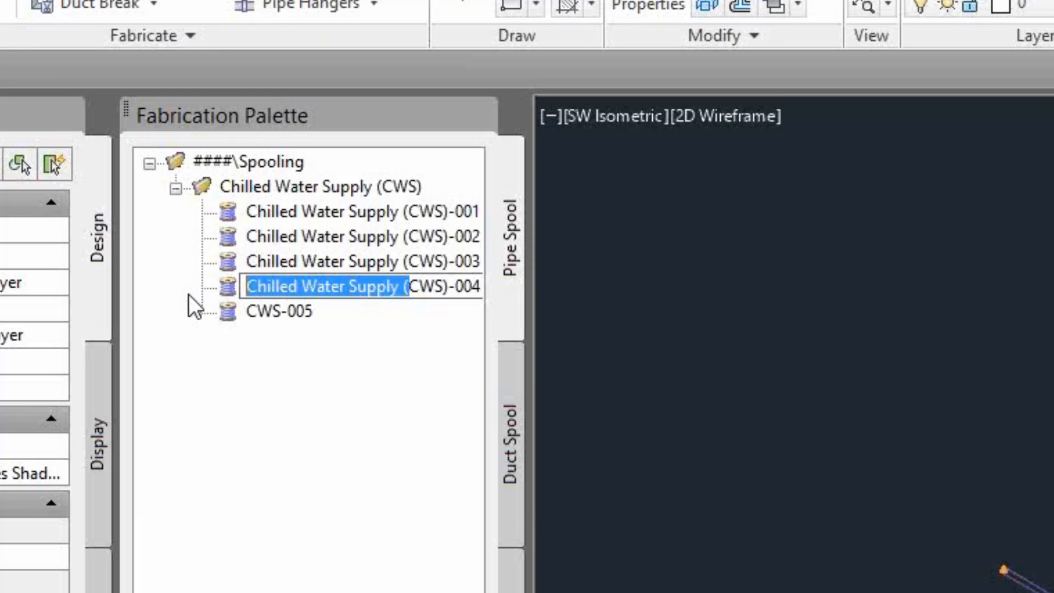
key("BackSpace")
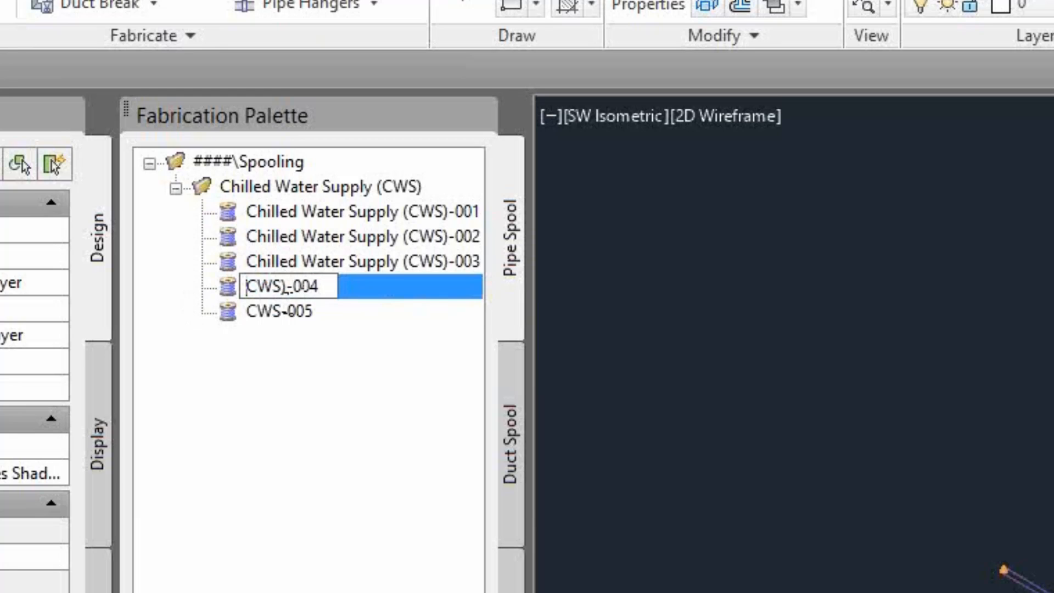
left_click(288, 297)
key("BackSpace")
key("Return")
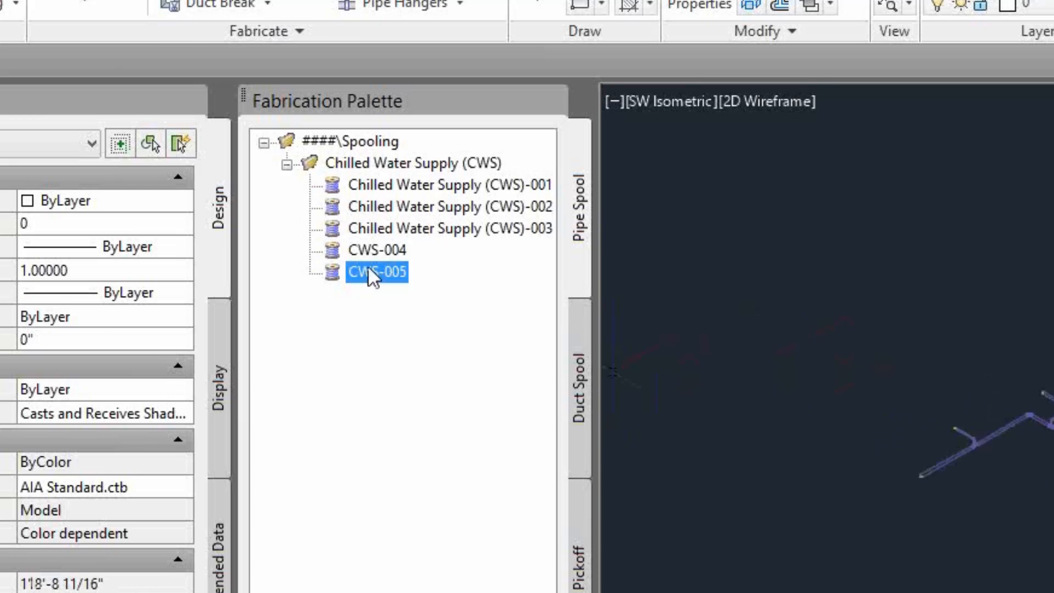
- Delete the spools CWS-005 and CWS-004 from the Chilled Water Supply (CWS) category
right_click(367, 267)
left_click(460, 549)
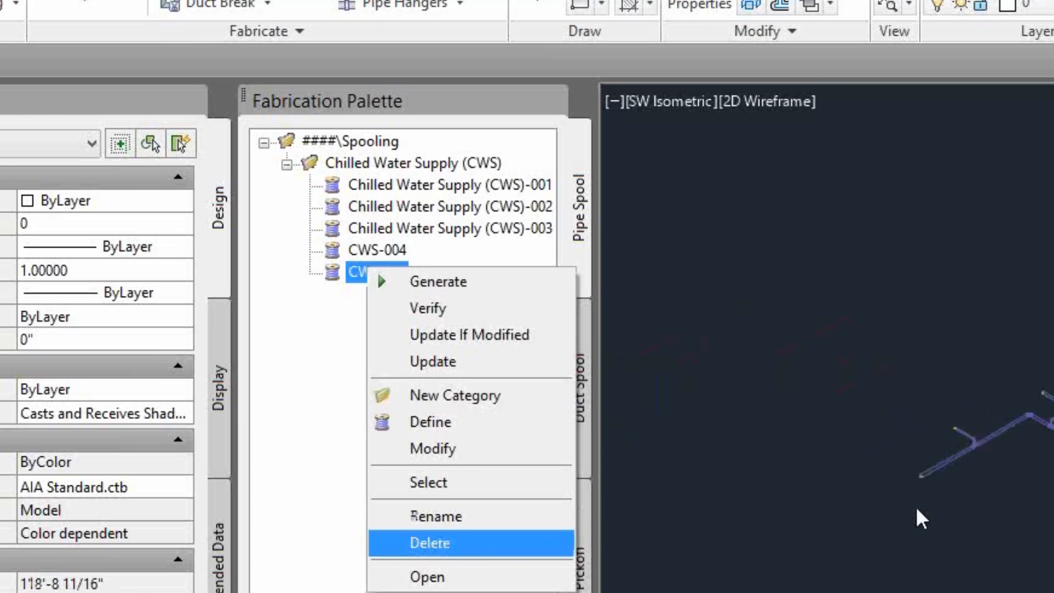
left_click(838, 553)
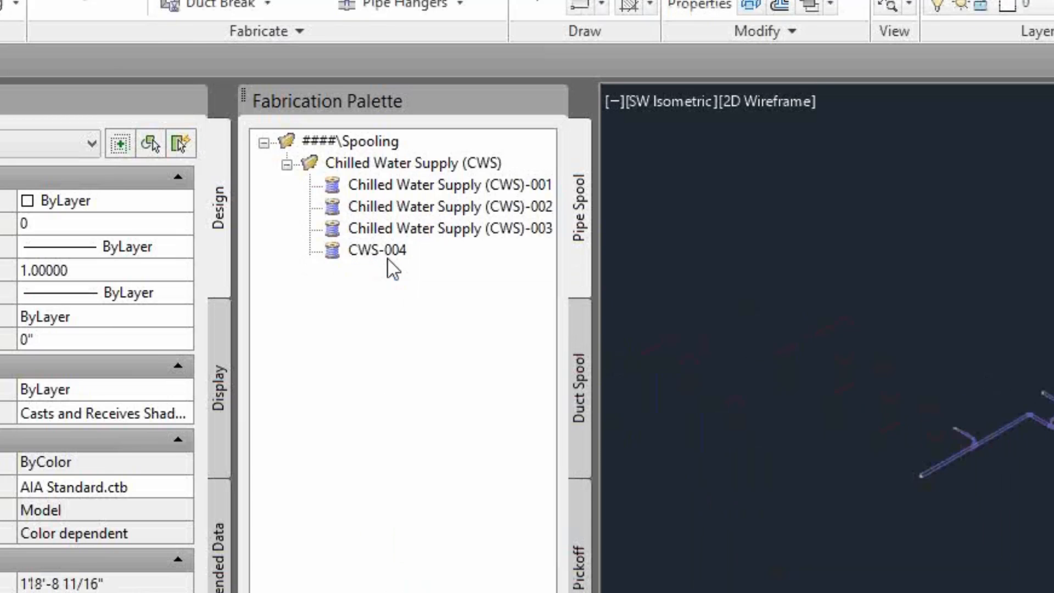
right_click(384, 245)
left_click(368, 245)
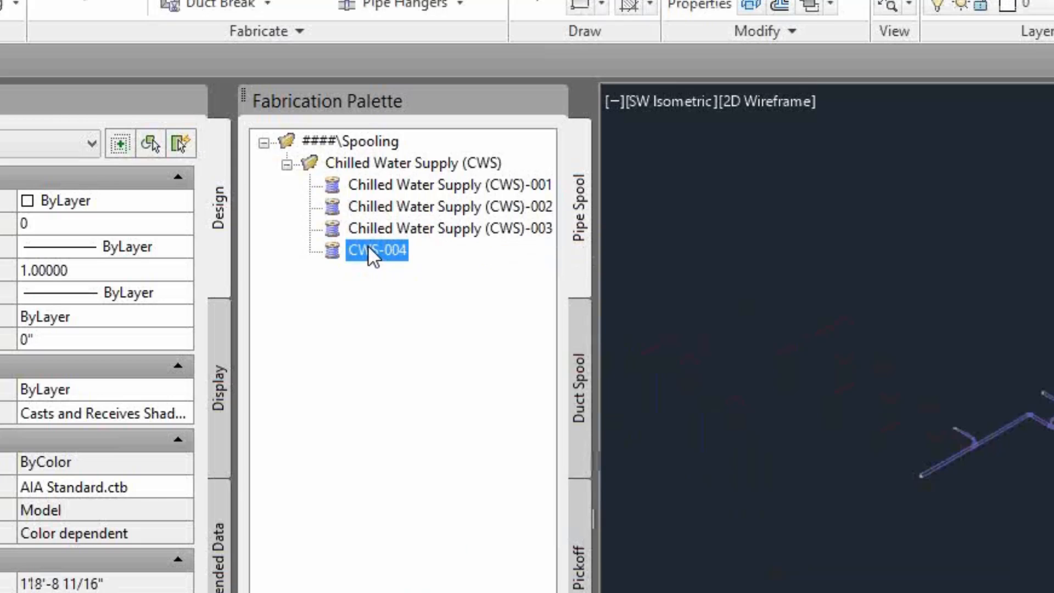
right_click(368, 246)
left_click(434, 522)
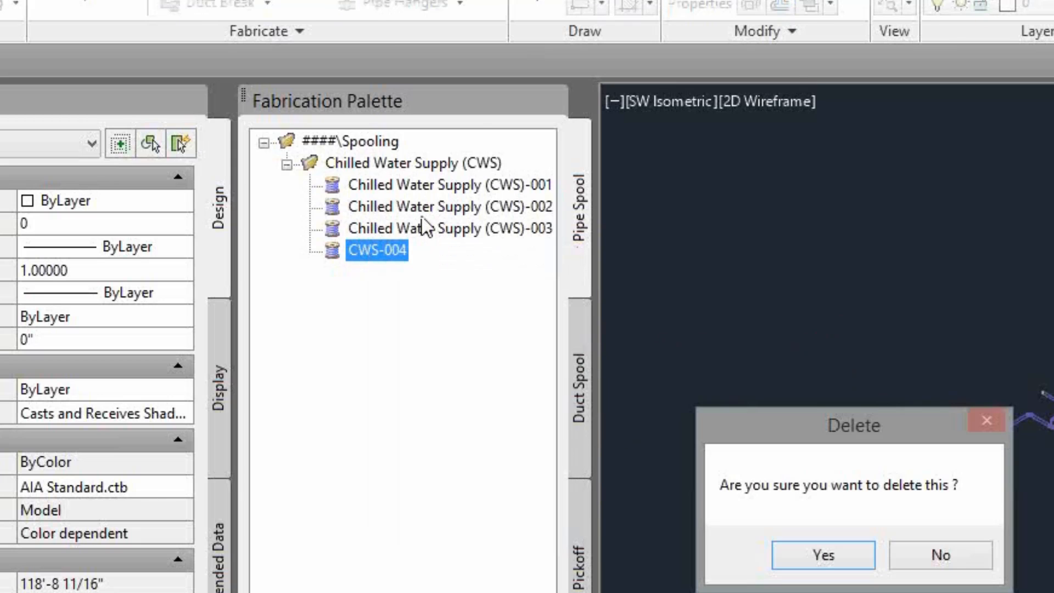
key("Return")
- Delete the spools Chilled Water Supply (CWS)-001, -002 and -003 together from the pipe spool tree
left_click(399, 186)
left_click(399, 207, "shift")
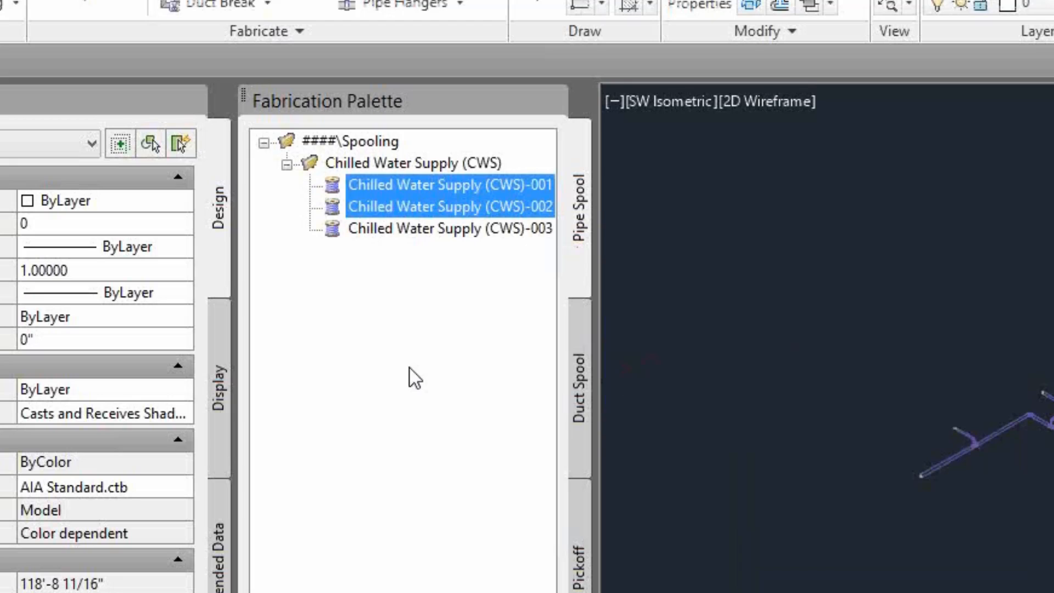
left_click(399, 228, "shift")
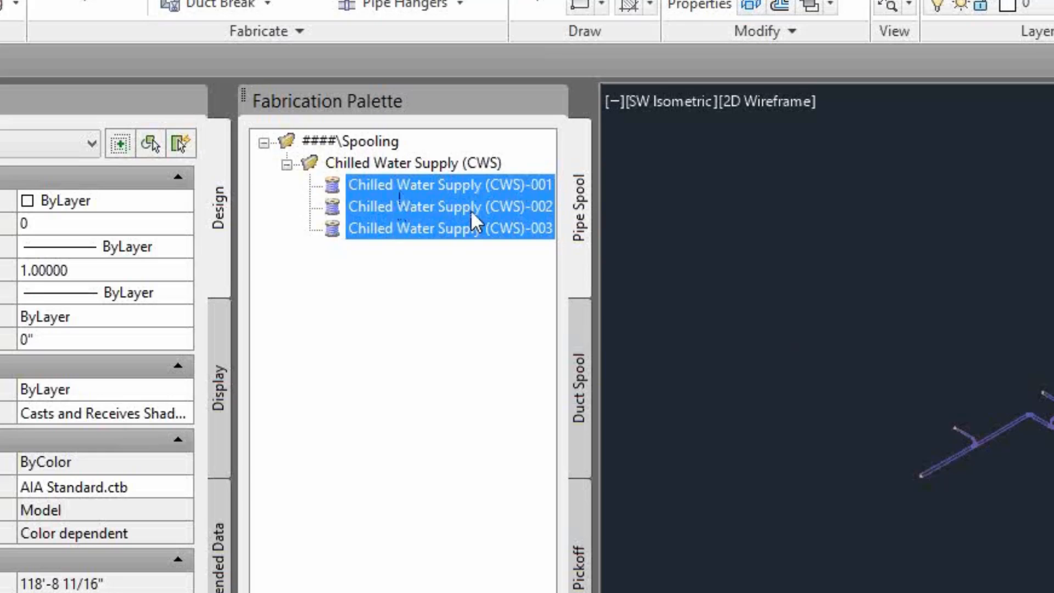
left_click(404, 191)
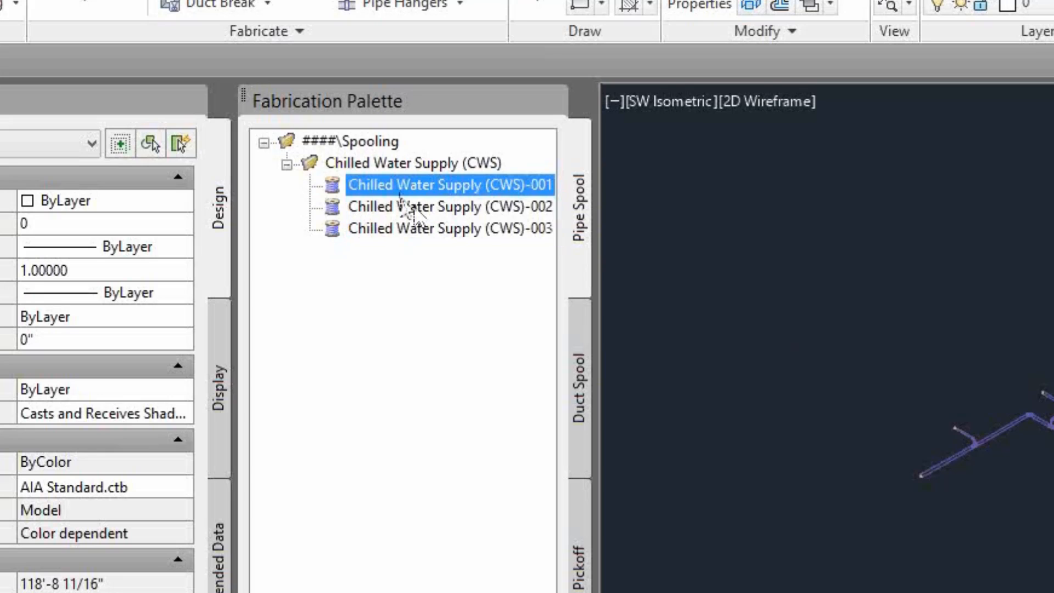
left_click(410, 211, "ctrl")
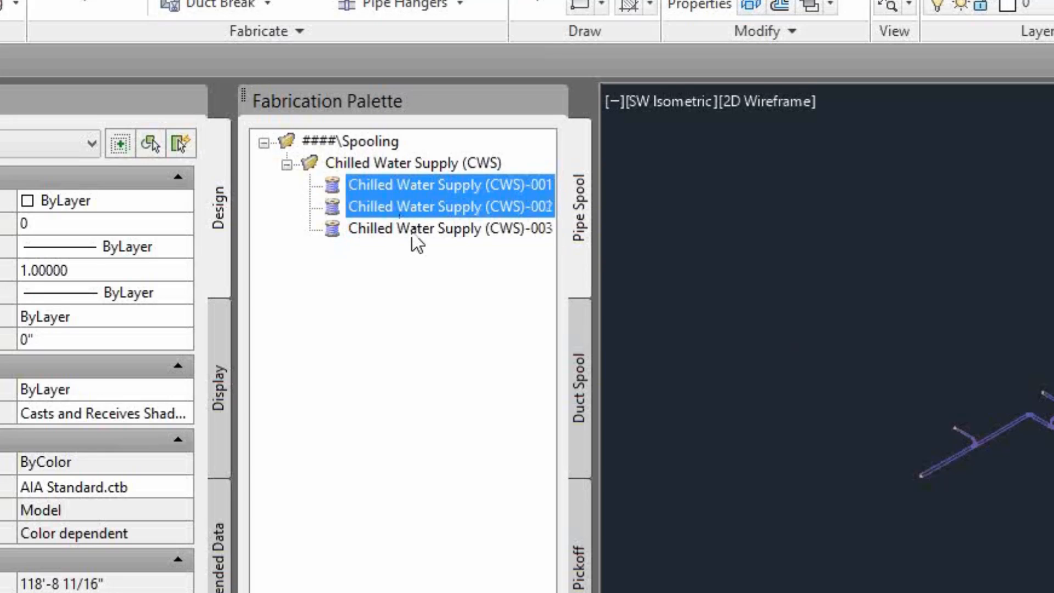
left_click(410, 229, "ctrl")
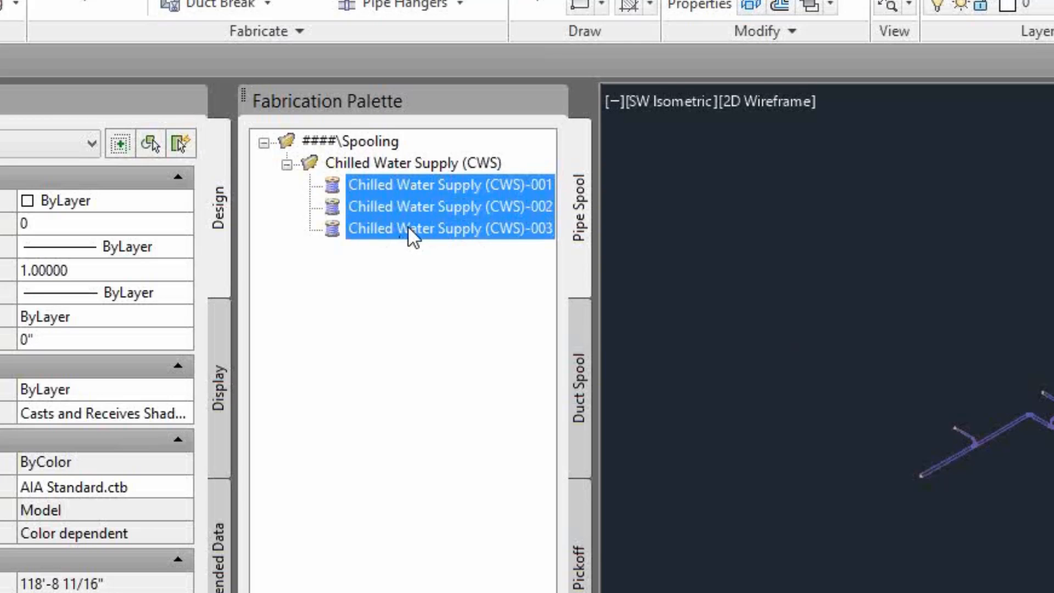
right_click(407, 226)
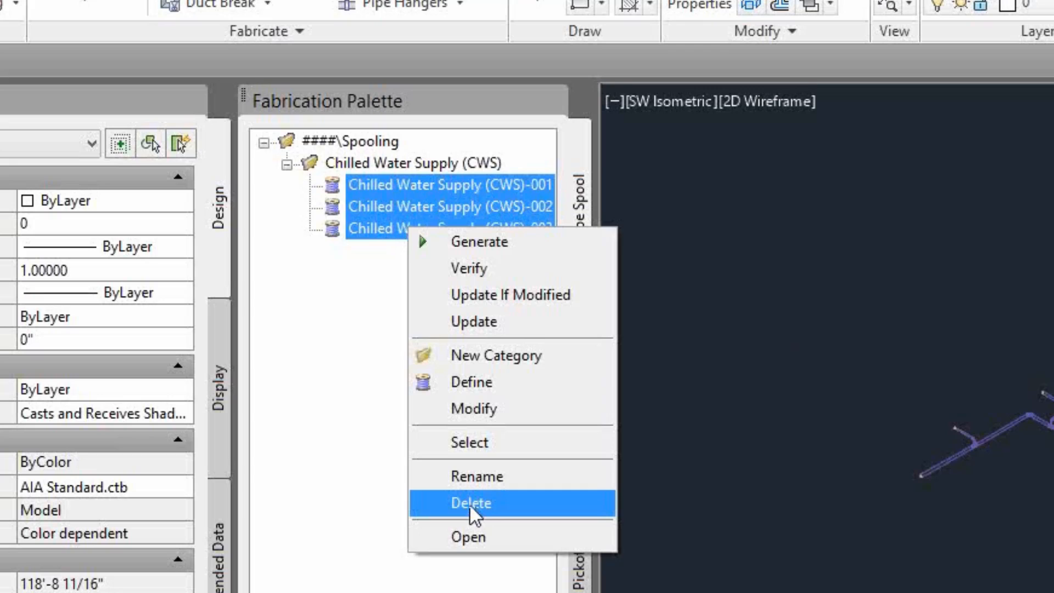
key("Return")
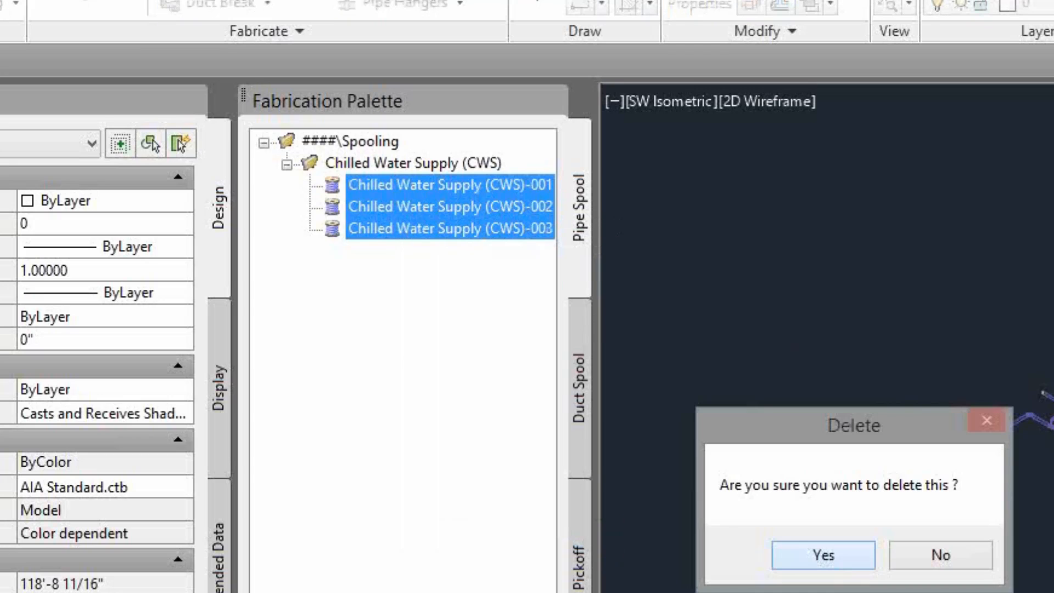
key("Return")
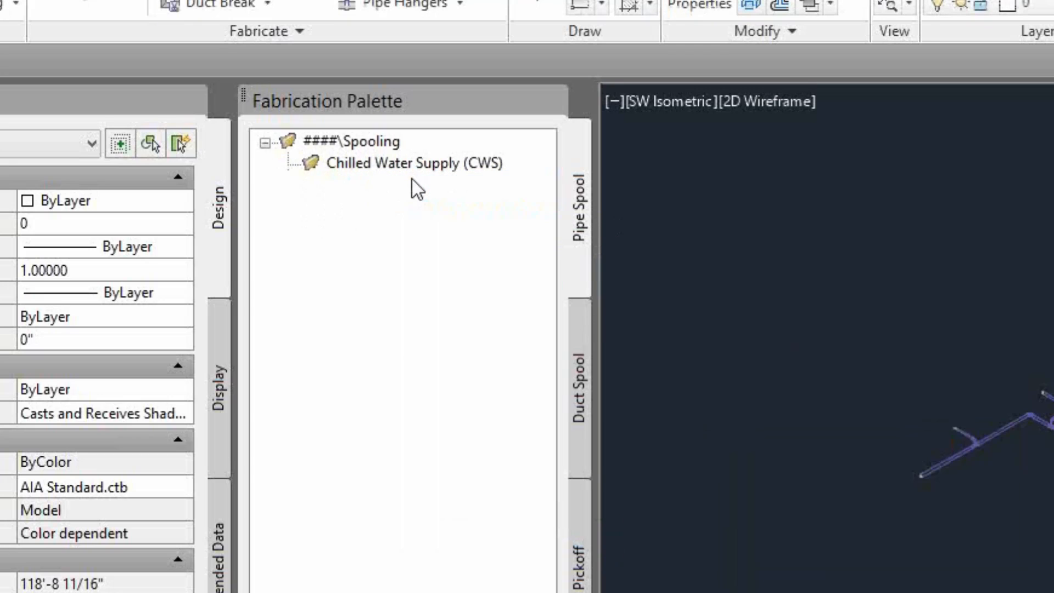
- Rename the Chilled Water Supply (CWS) category as CWS
right_click(390, 160)
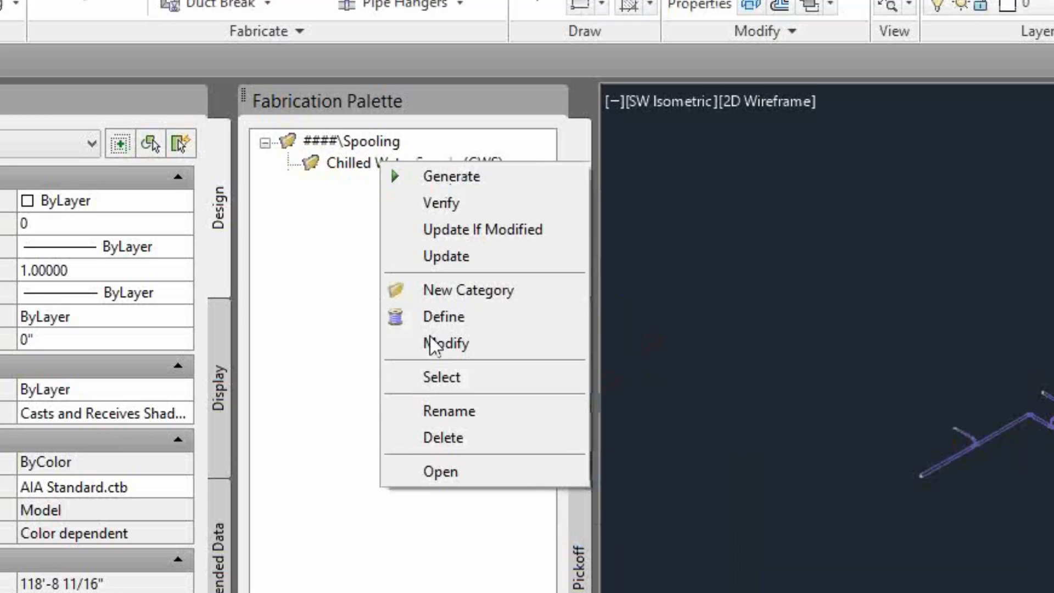
left_click(944, 529)
right_click(358, 169)
key("Return")
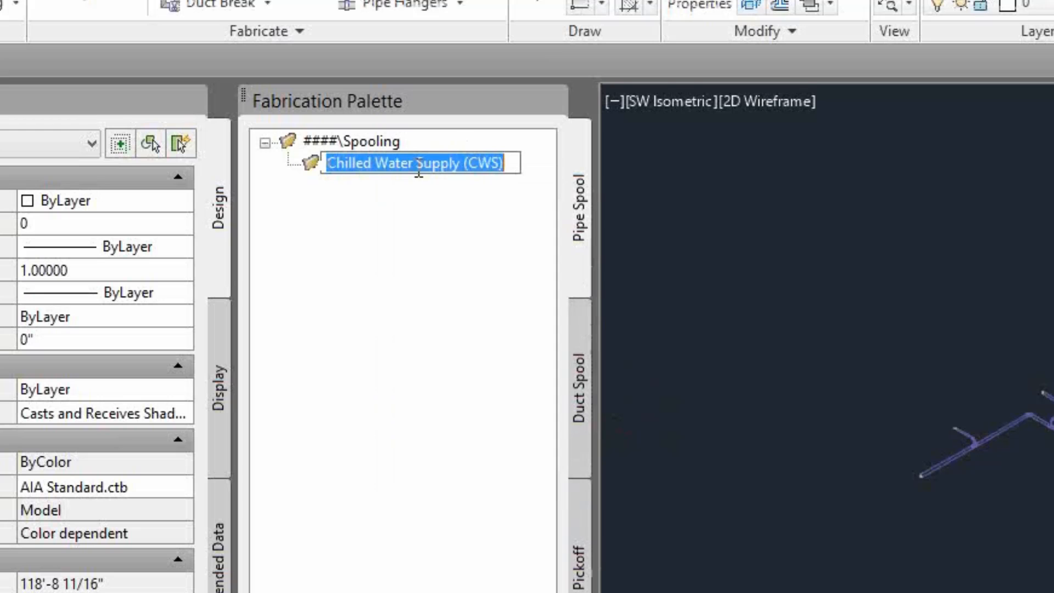
left_click_drag(469, 164, 258, 167)
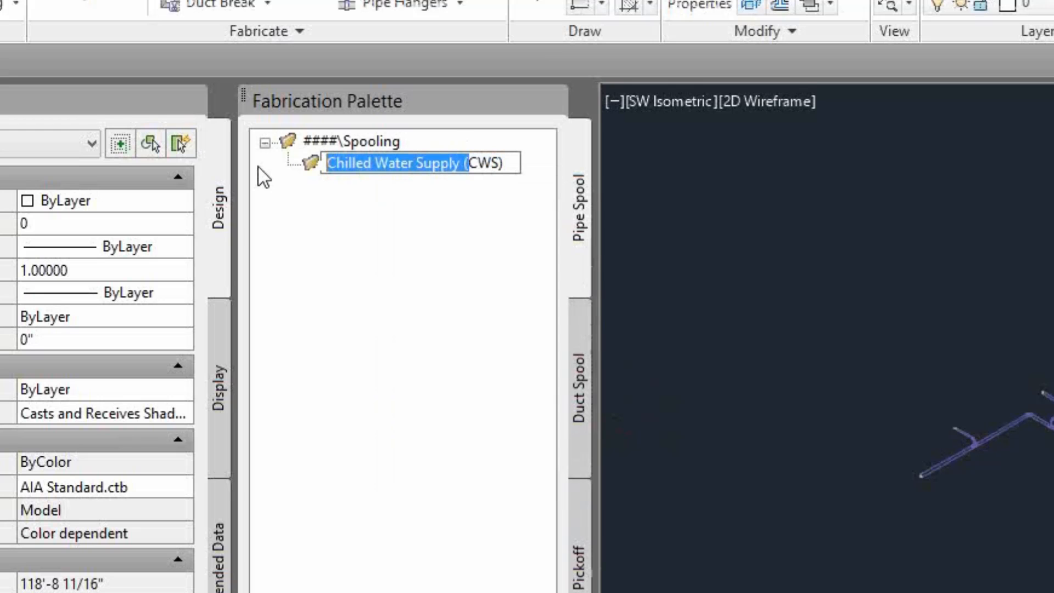
key("BackSpace")
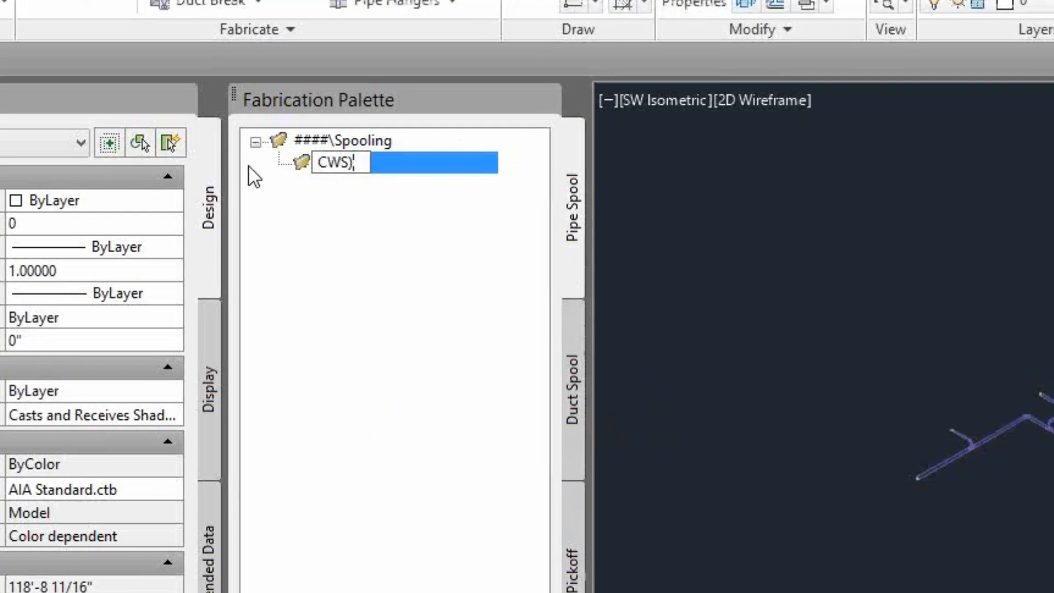
key("BackSpace")
key("Return")
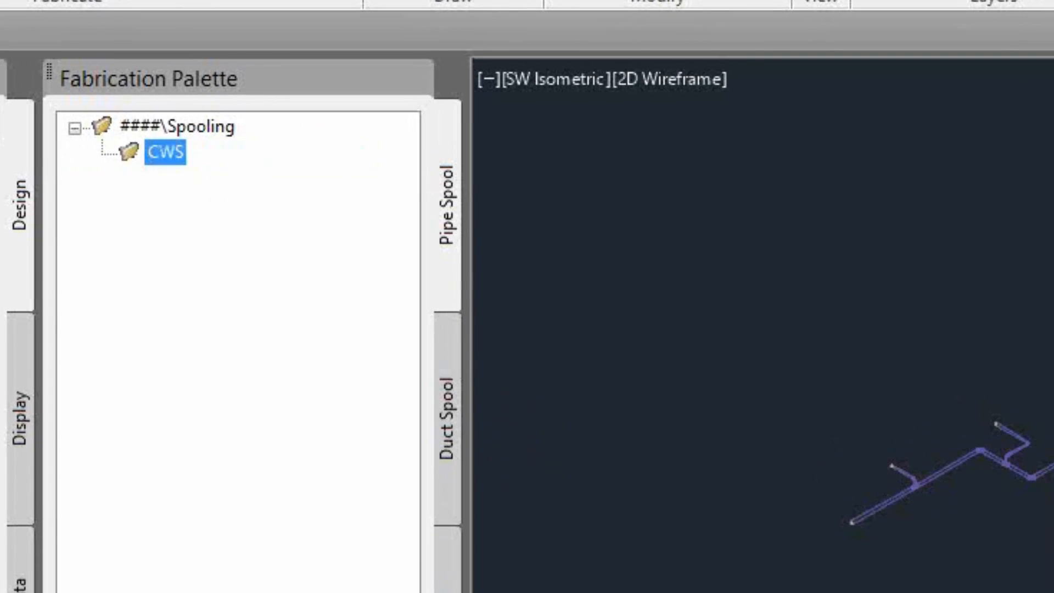
- Define the first spool, CWS-001, in the CWS category from the long main run's two straight pipes and the tee between them
right_click(165, 152)
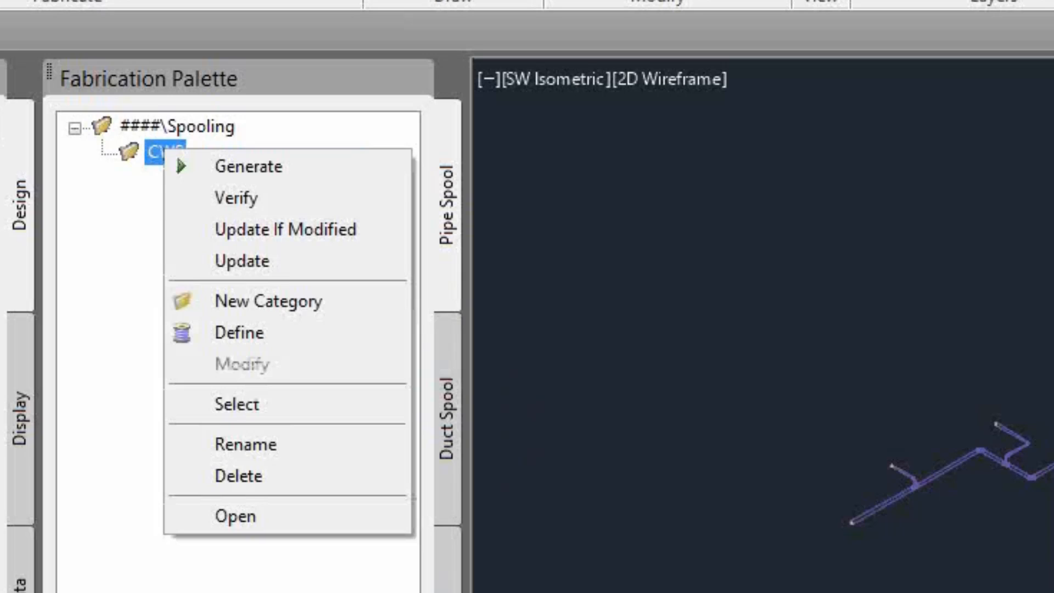
left_click(270, 330)
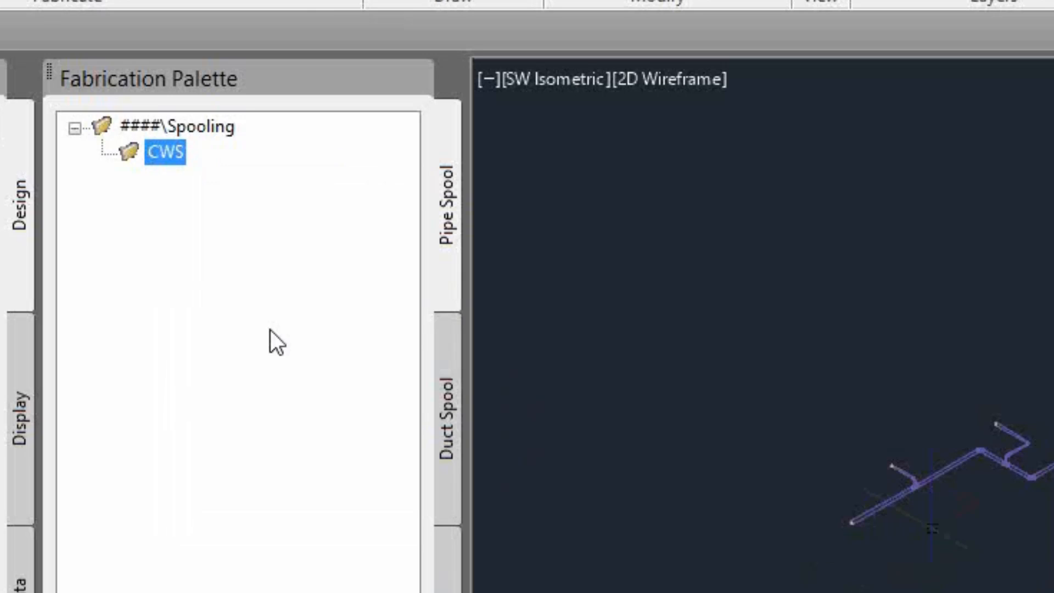
right_click(165, 151)
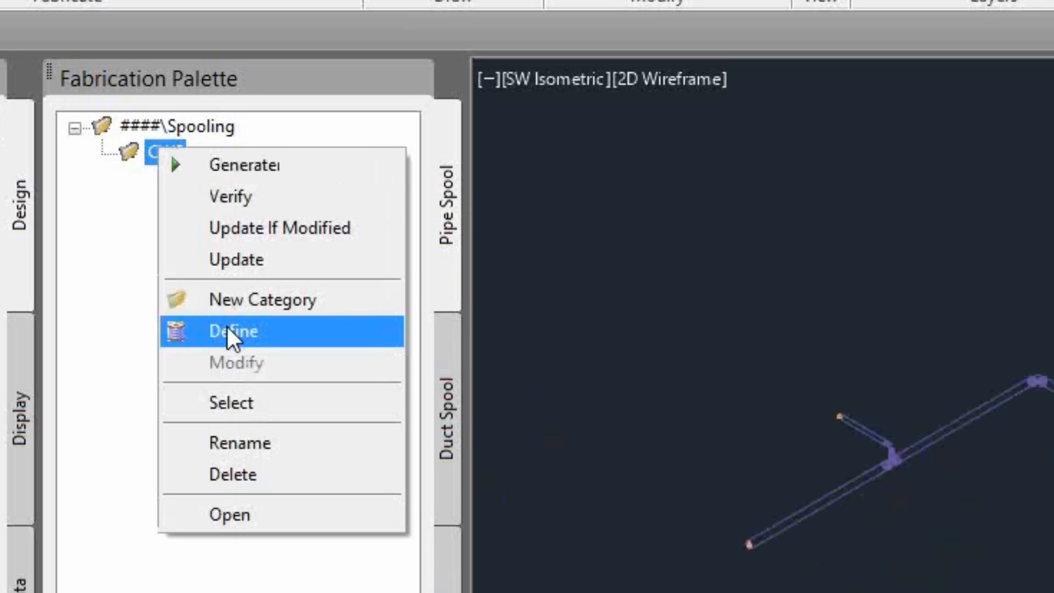
left_click(270, 331)
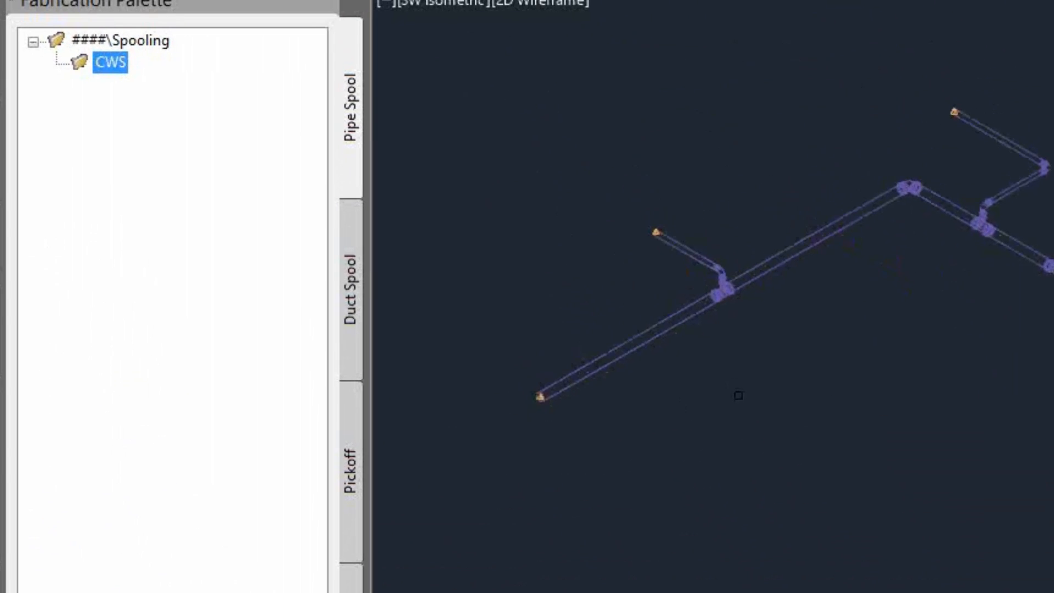
scroll(733, 387, "up", 2)
left_click(701, 332)
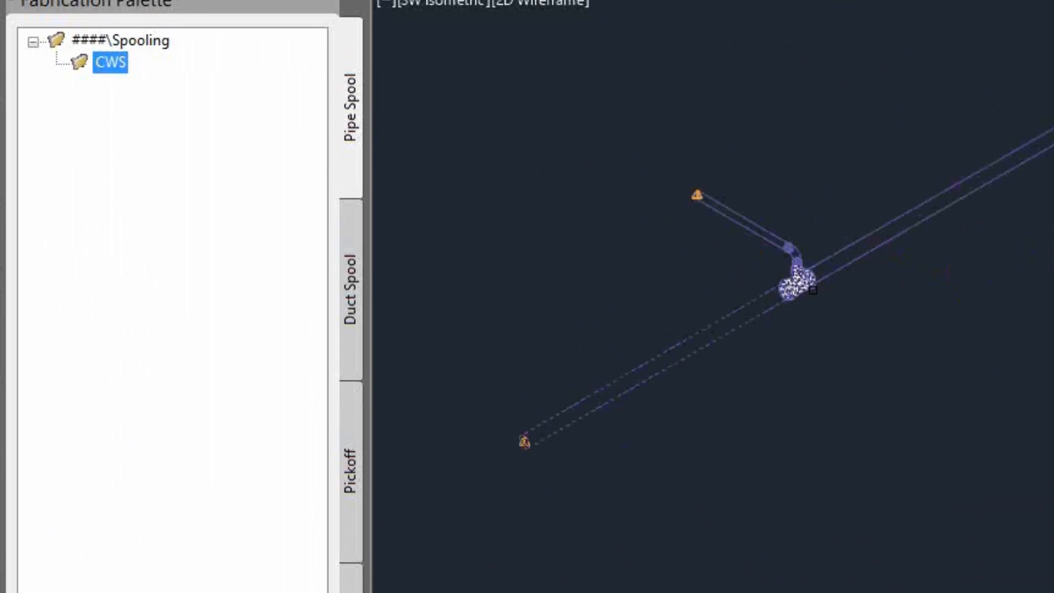
left_click(813, 290)
left_click(860, 266)
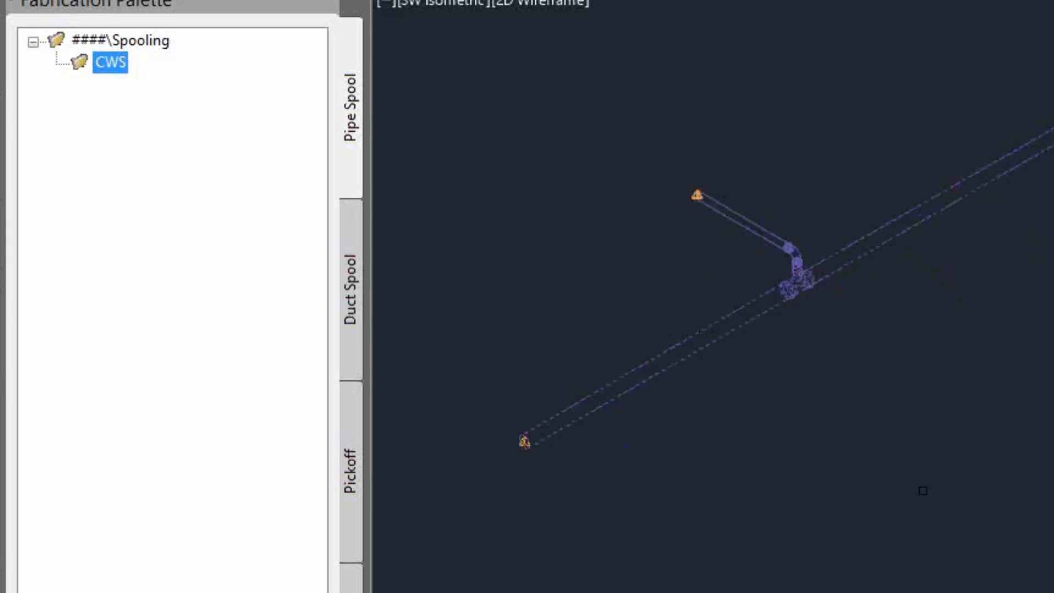
key("Return")
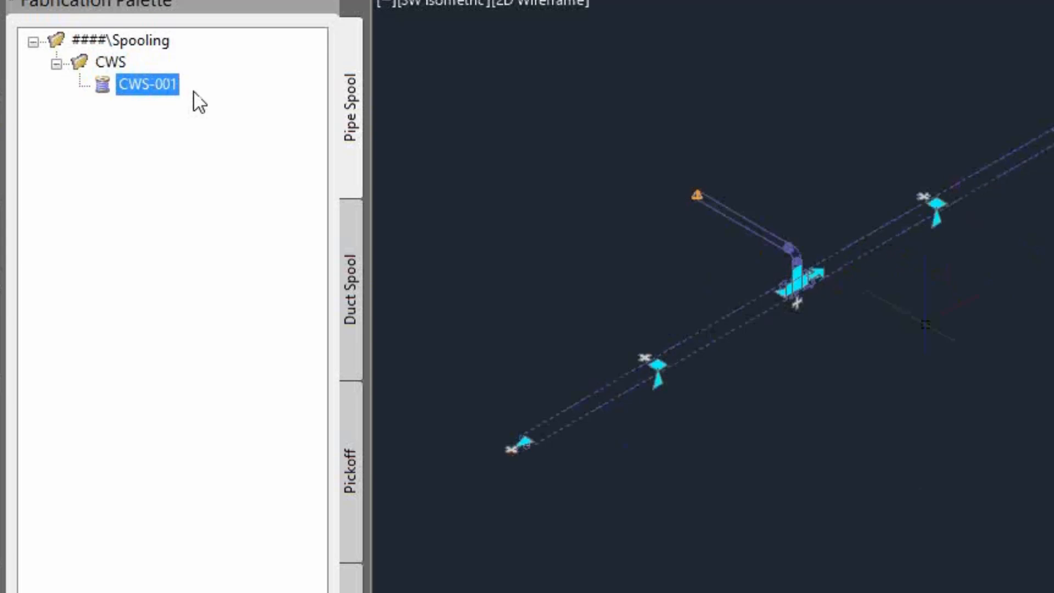
- Define spool CWS-002 in the CWS category from the short branch line that rises from the first tee
right_click(108, 59)
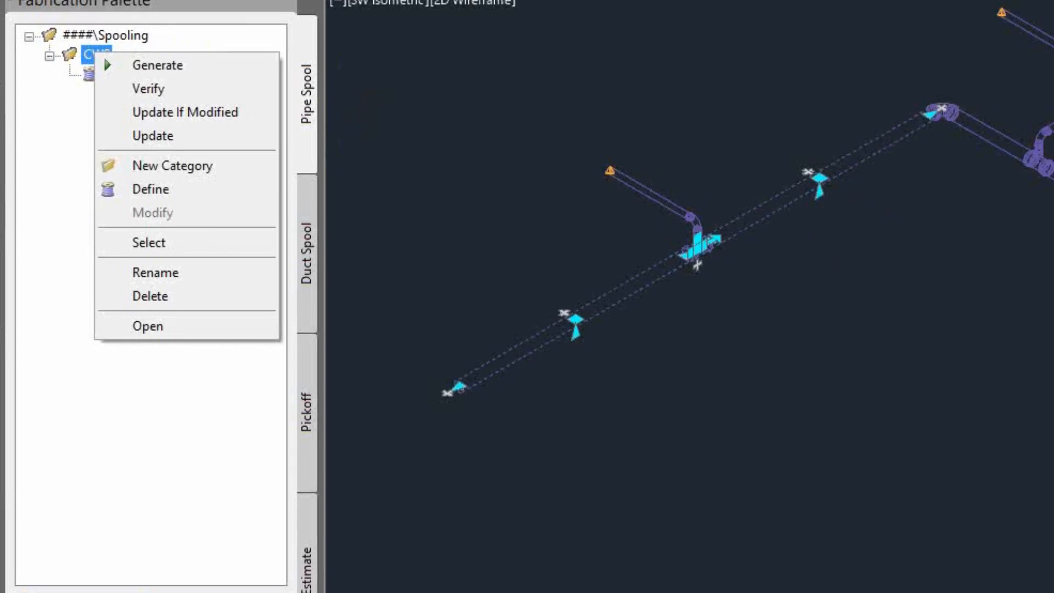
key("Escape")
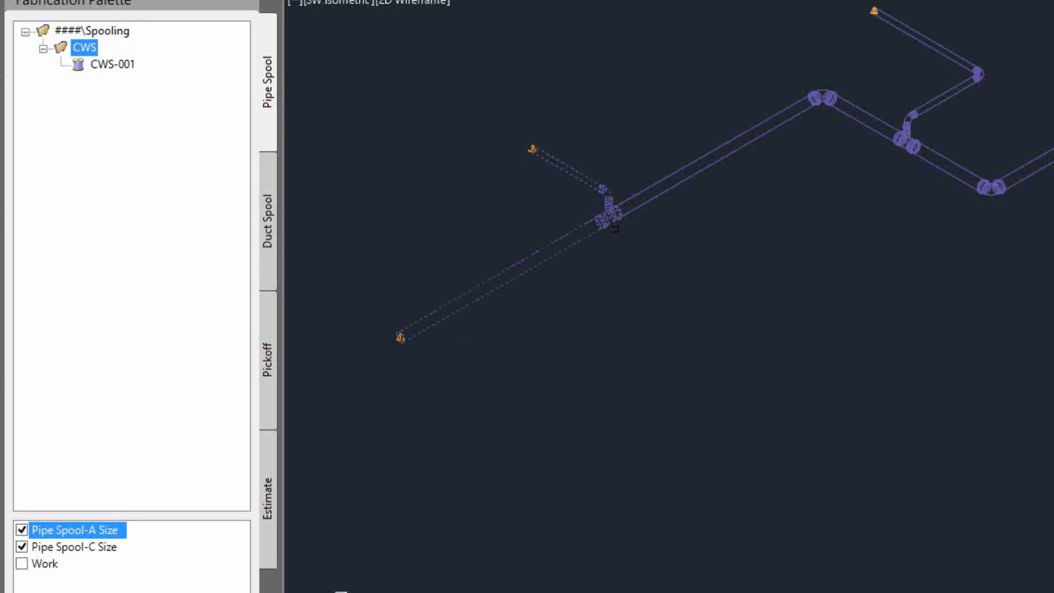
scroll(604, 270, "down", 2)
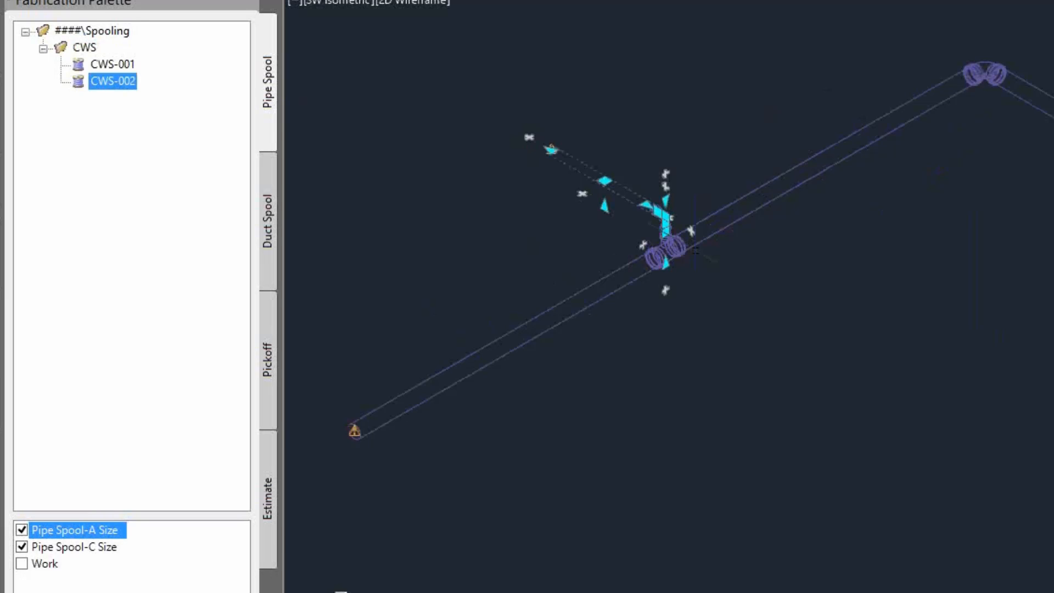
- Define spool CWS-003 in the CWS category from the main's middle section, including its elbow, straight pipes and tee
scroll(695, 250, "up", 5)
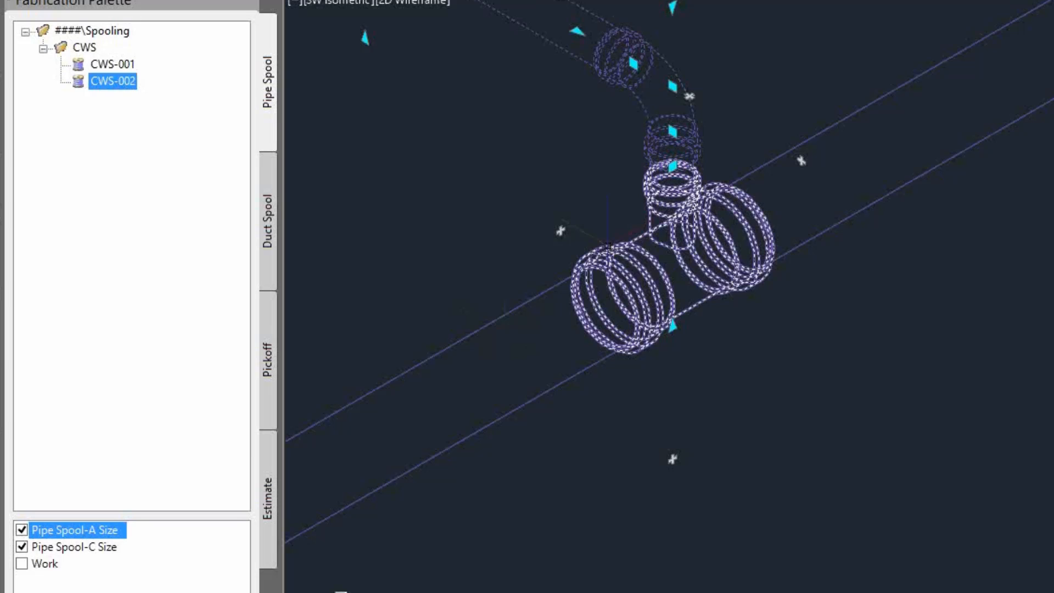
scroll(608, 246, "down", 6)
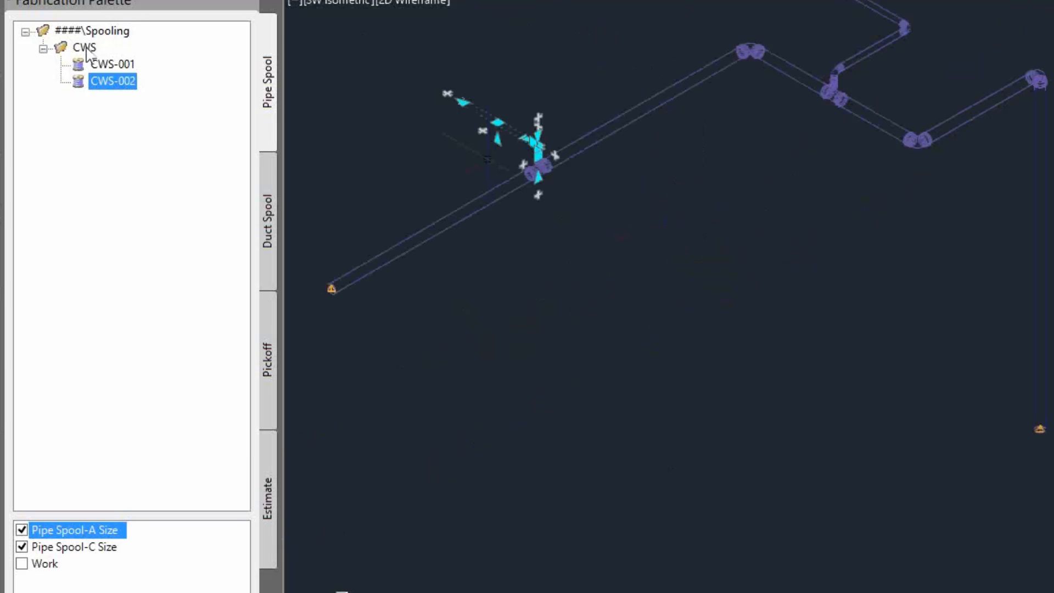
right_click(86, 48)
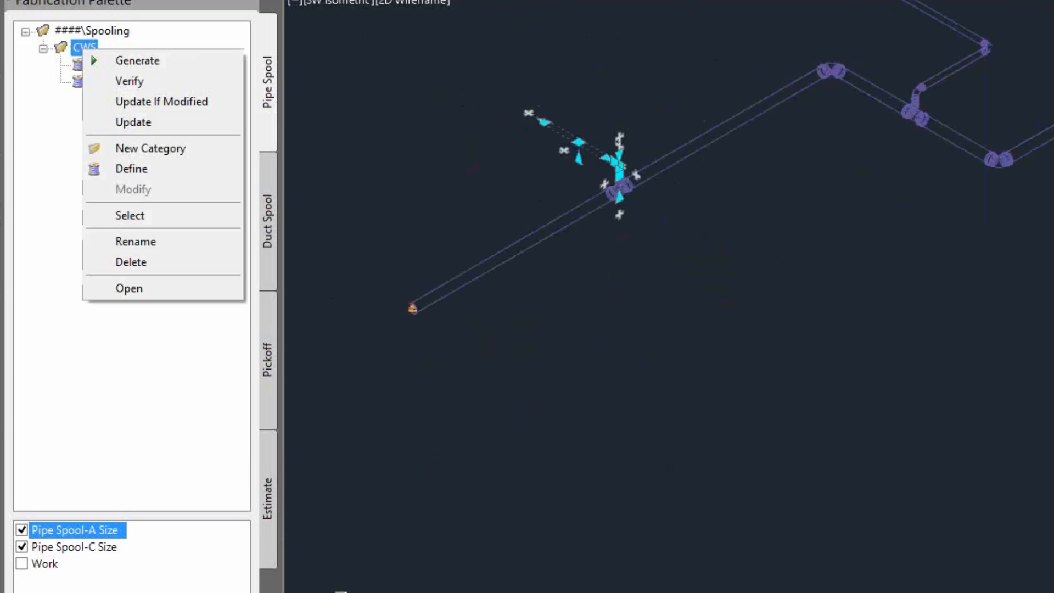
key("Escape")
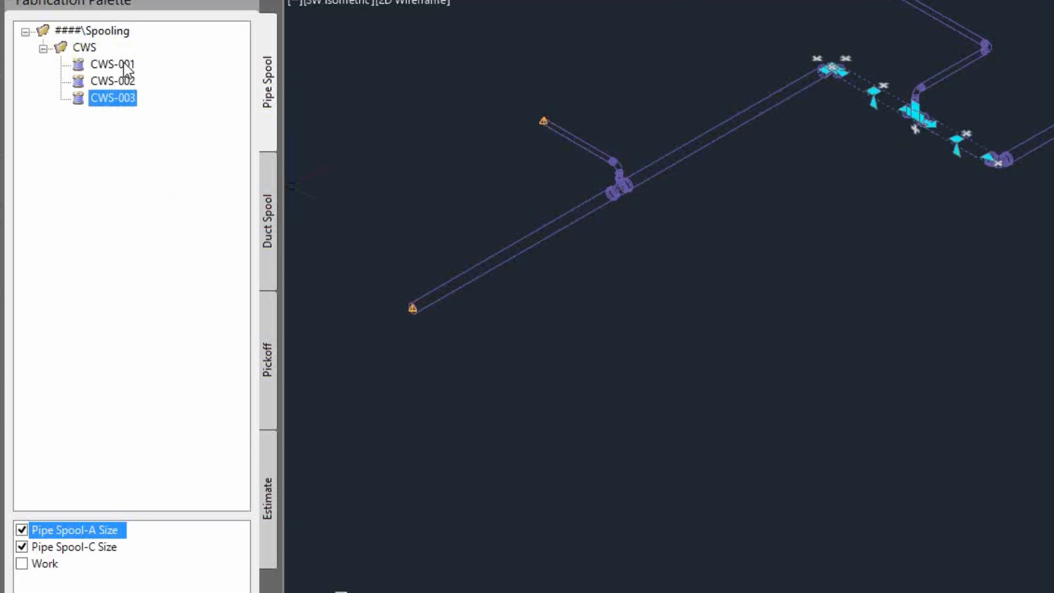
- Define spool CWS-004 in the CWS category from the second branch line, including its elbows and both straight pipes
right_click(85, 48)
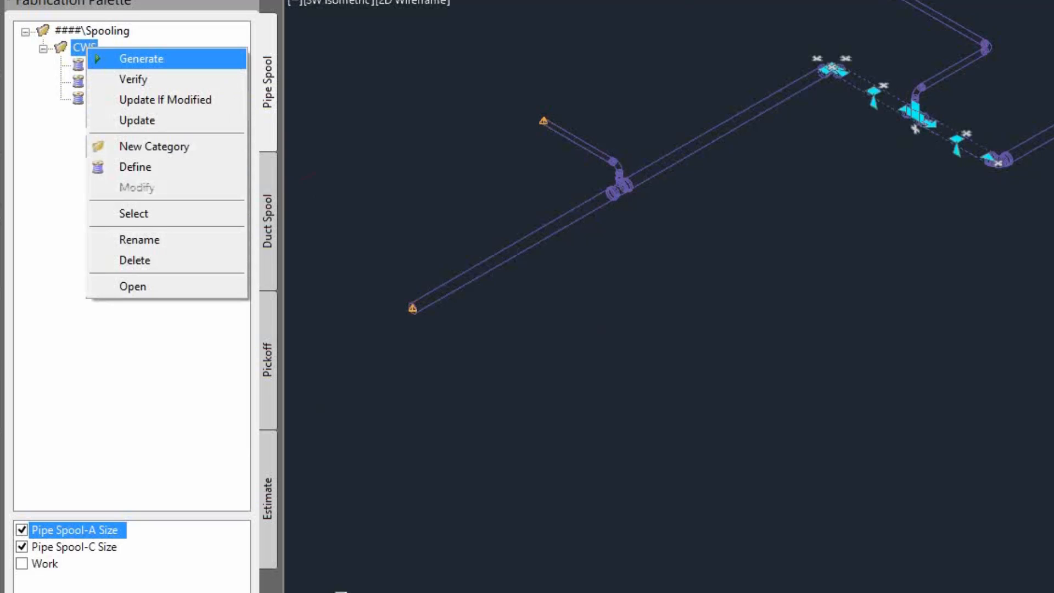
left_click(132, 59)
scroll(911, 259, "down", 4)
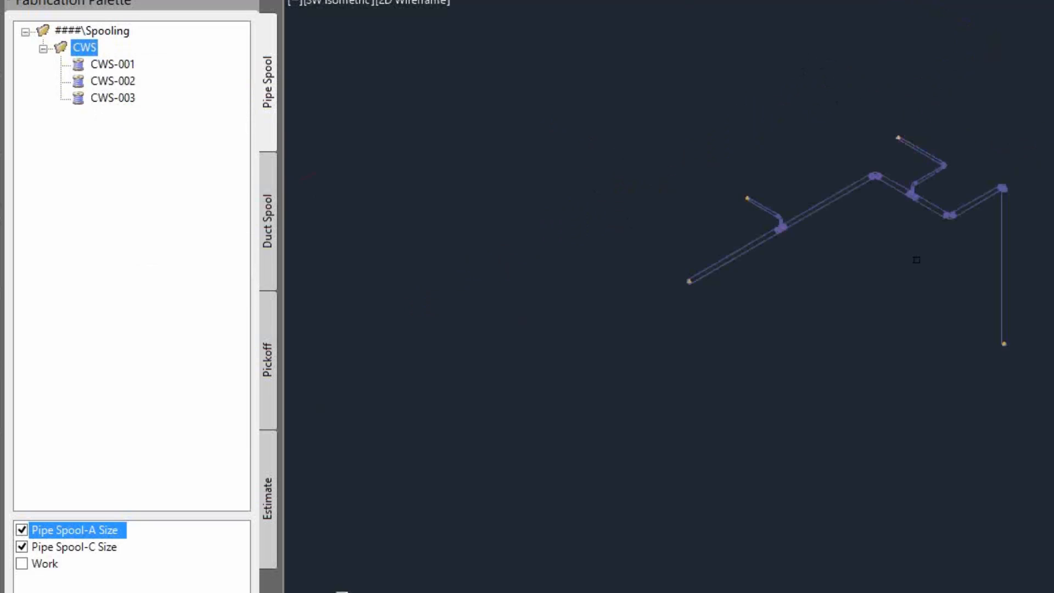
scroll(957, 202, "up", 4)
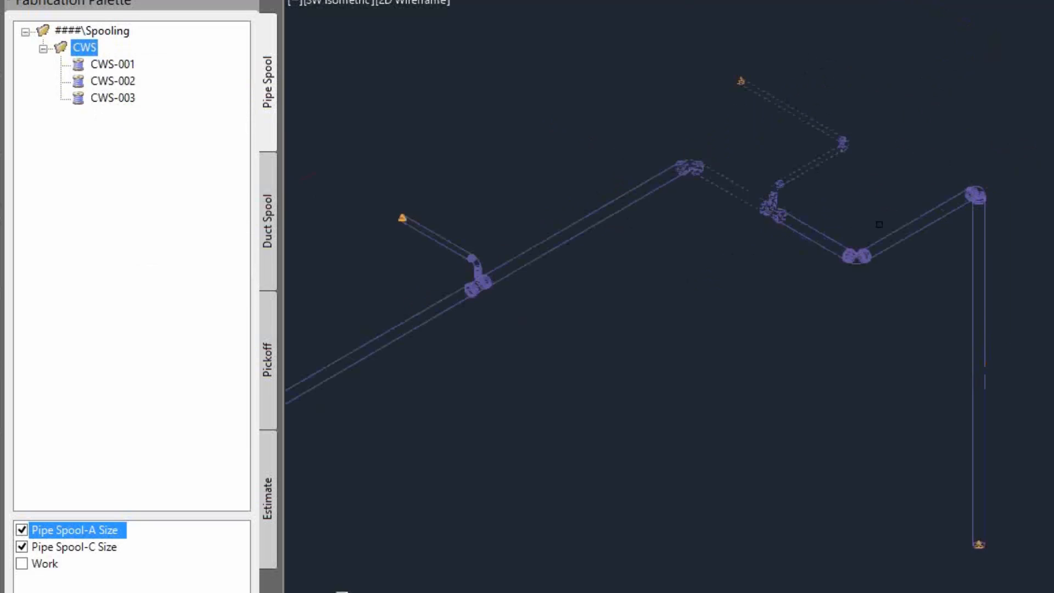
key("Return")
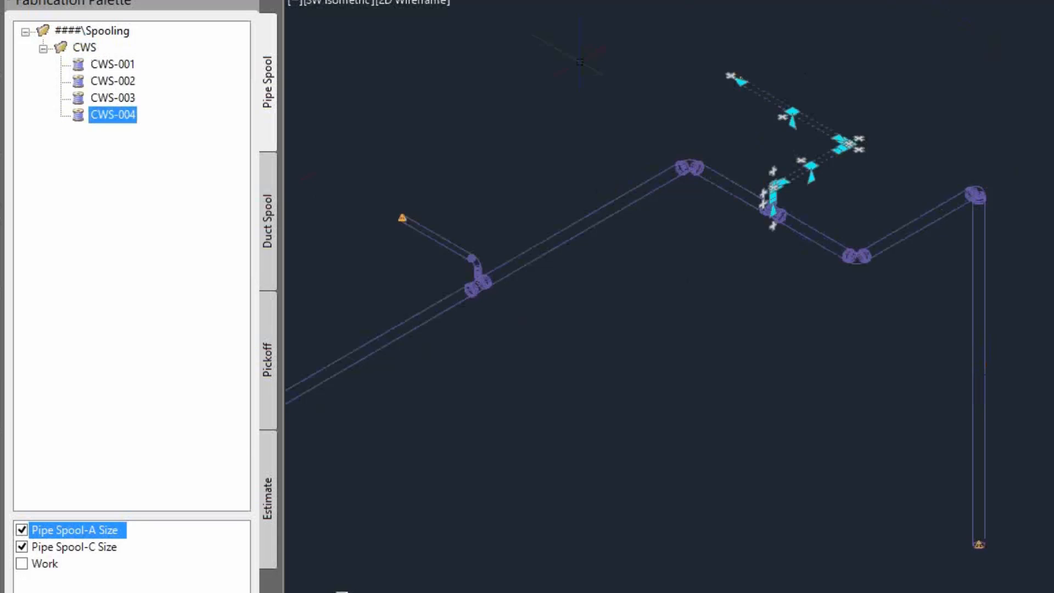
- Define spool CWS-005 in the CWS category from the last main section with its elbows and vertical riser, and clear the selection
left_click(91, 46)
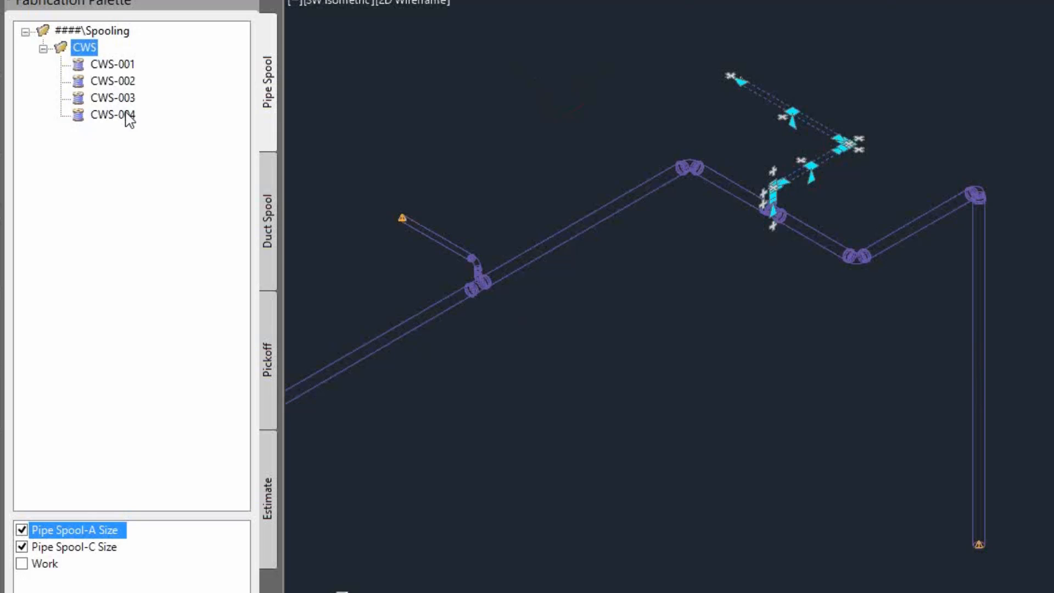
right_click(85, 44)
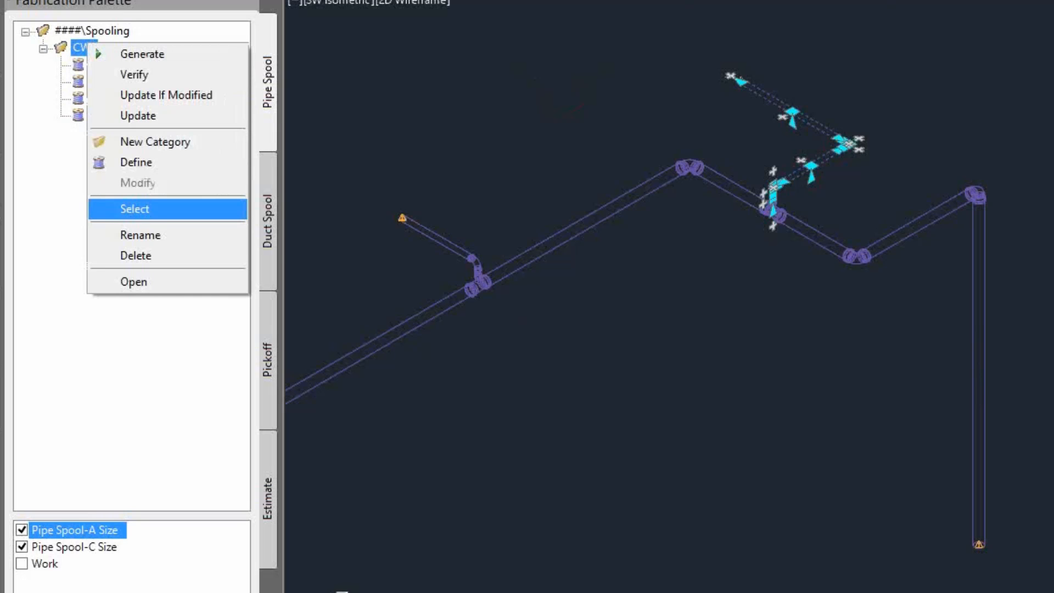
left_click(118, 207)
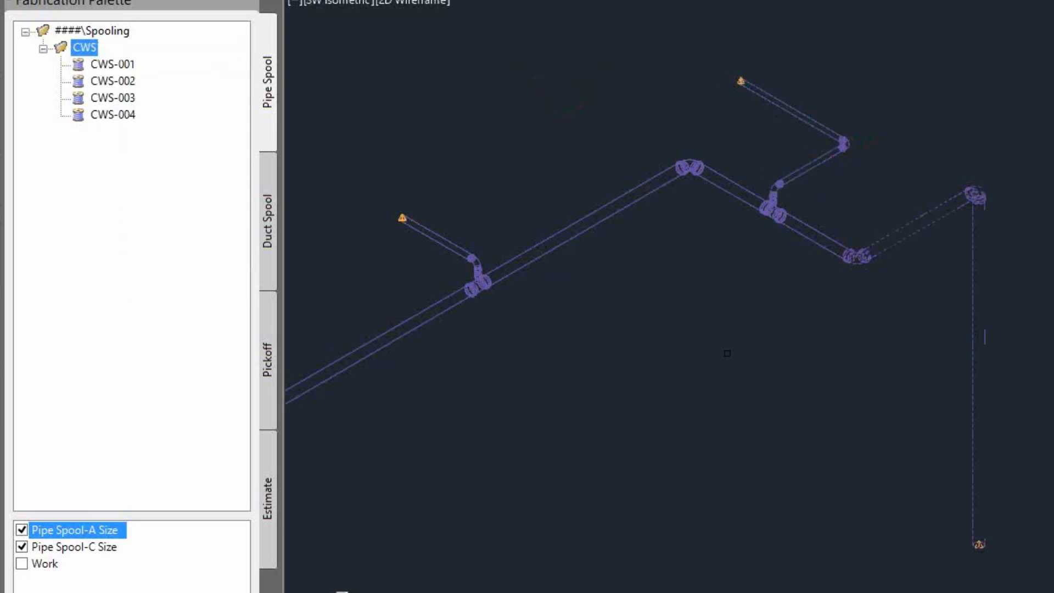
key("Return")
middle_click_drag(729, 321, 854, 221)
scroll(730, 289, "down", 2)
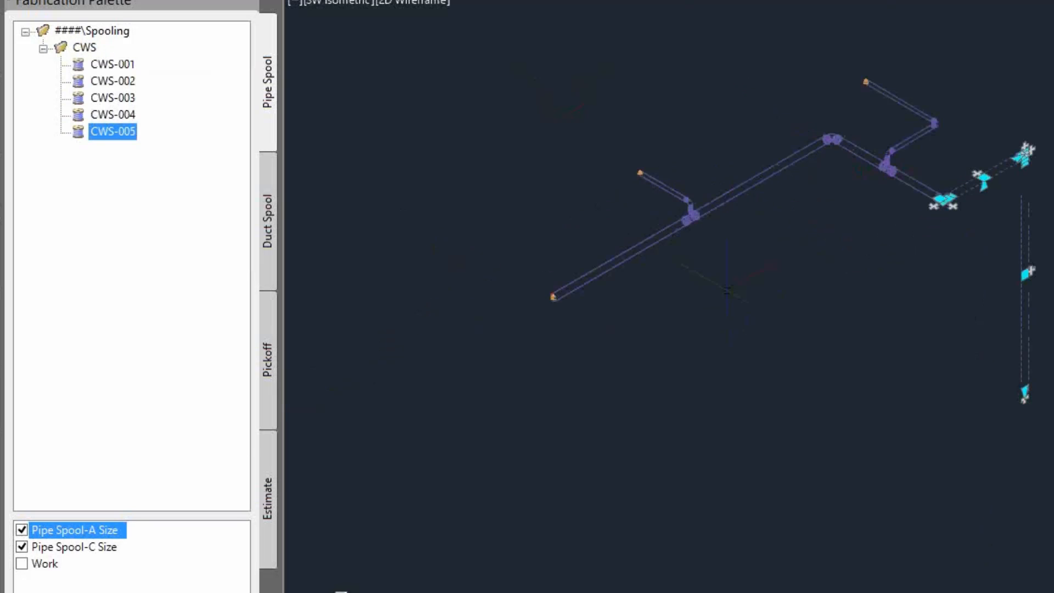
scroll(762, 378, "down", 2)
middle_click_drag(794, 338, 774, 346)
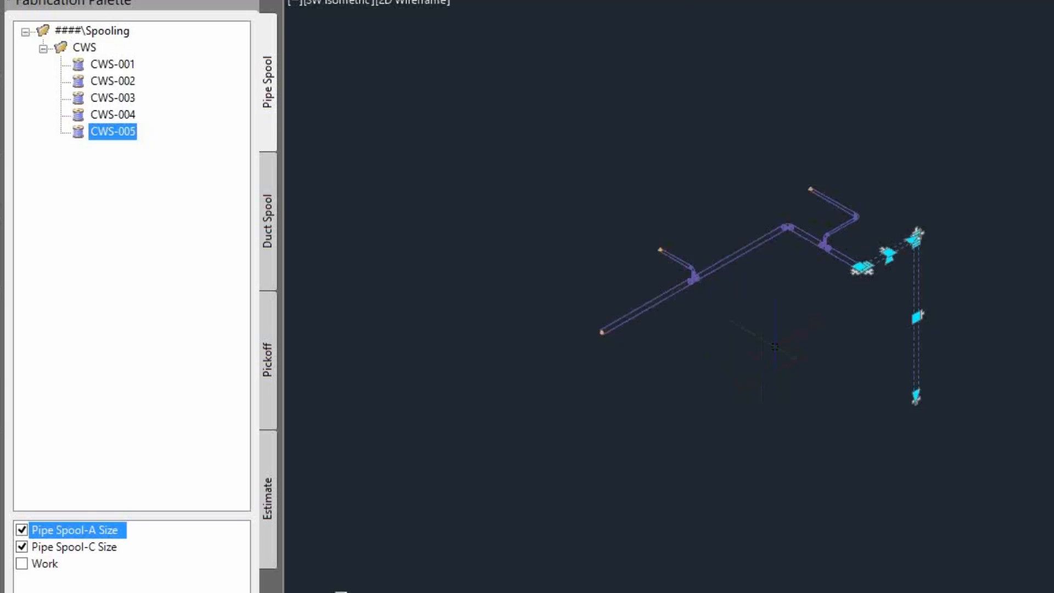
key("Escape")
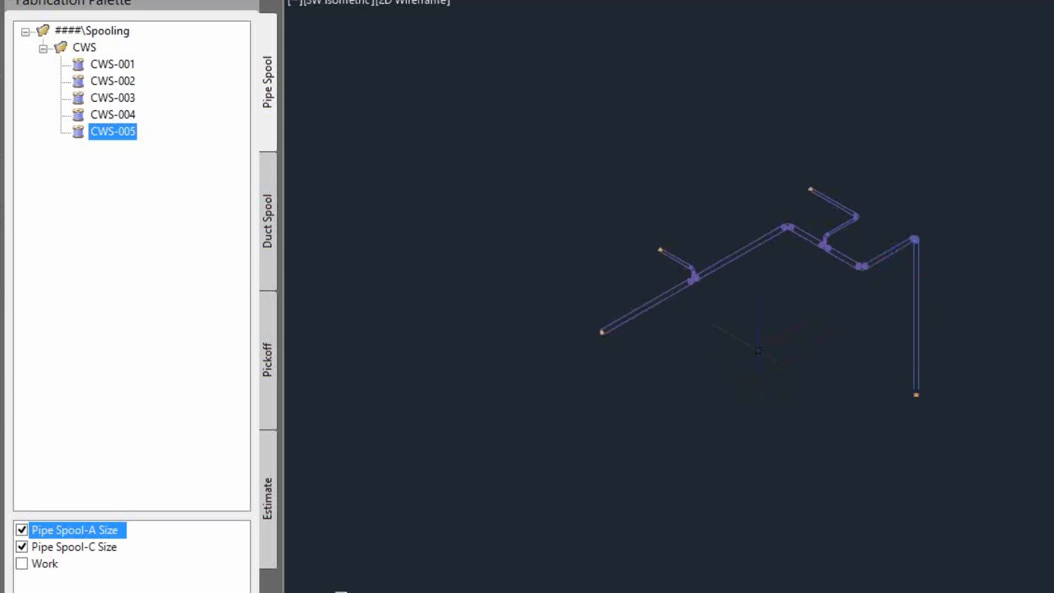
- Generate the spool drawings for the whole CWS category
left_click(85, 48)
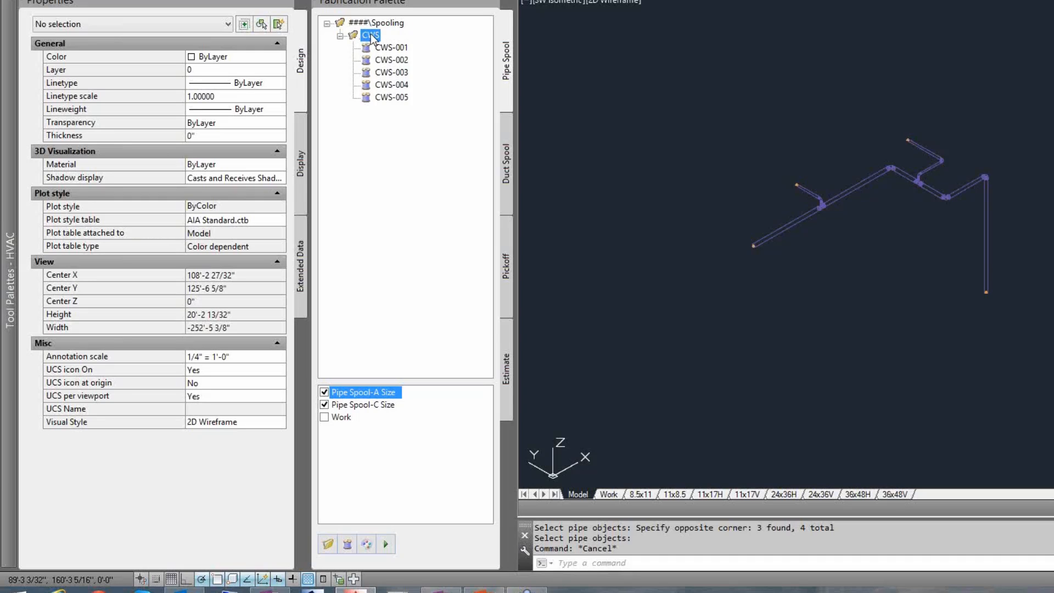
right_click(371, 36)
left_click(411, 44)
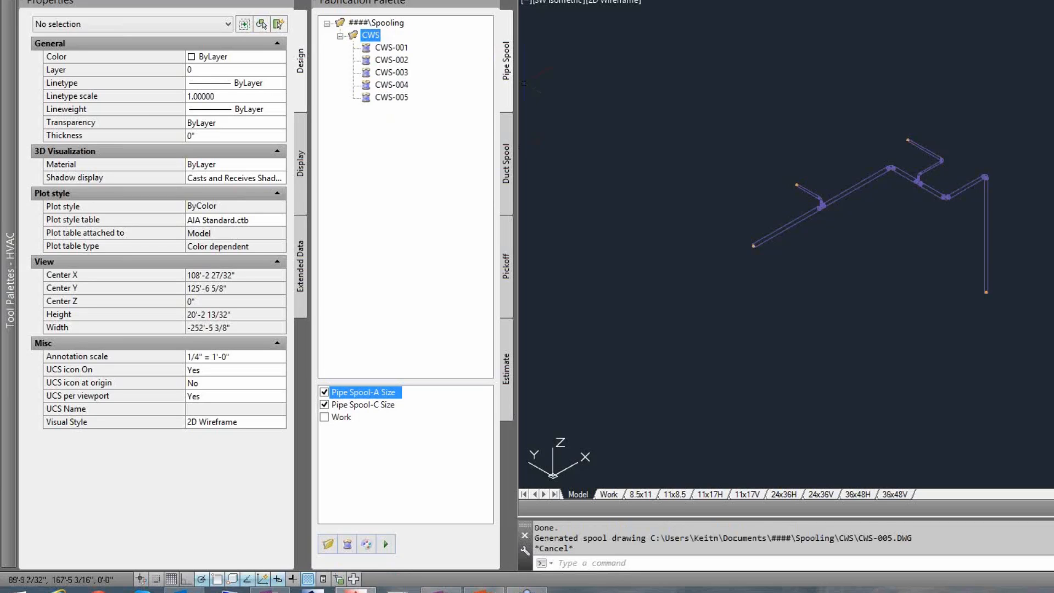
left_click(654, 177)
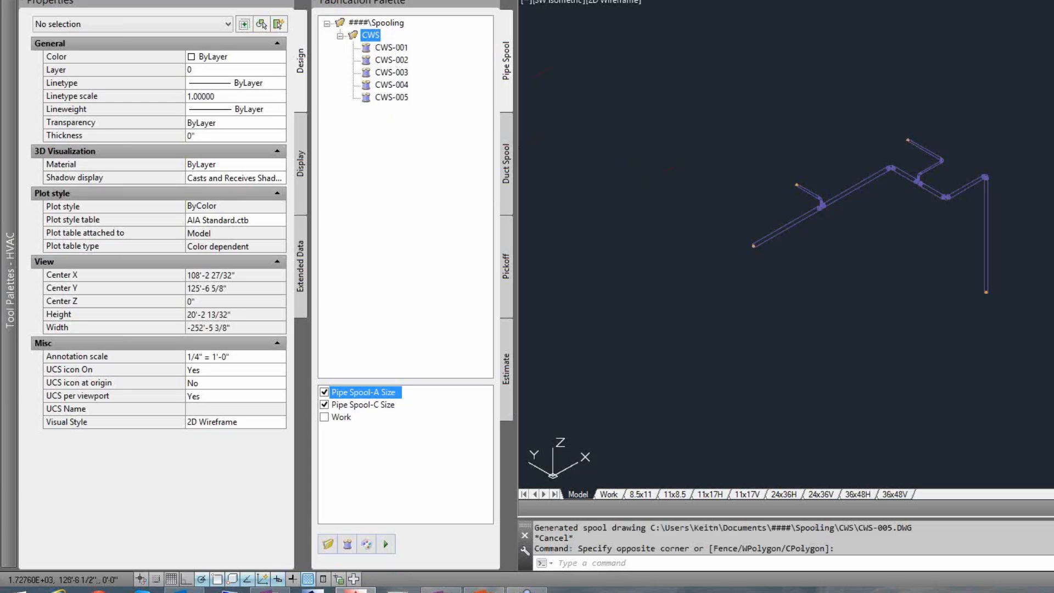
- In the top view, run the SPOOL command and place a spool legend beside the piping
middle_click_drag(929, 303, 927, 303)
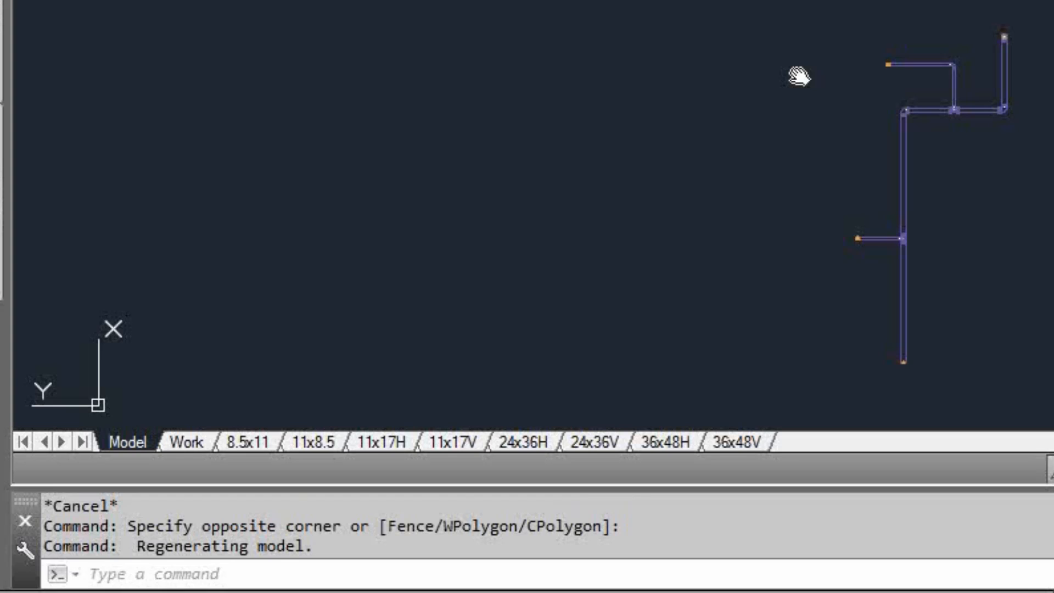
type("SPOOL")
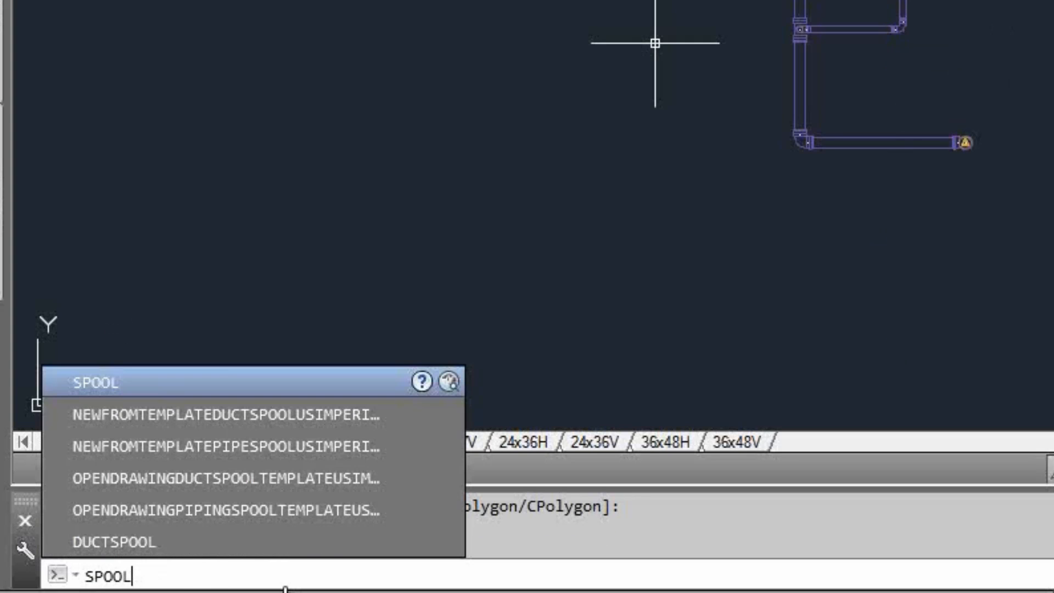
key("Return")
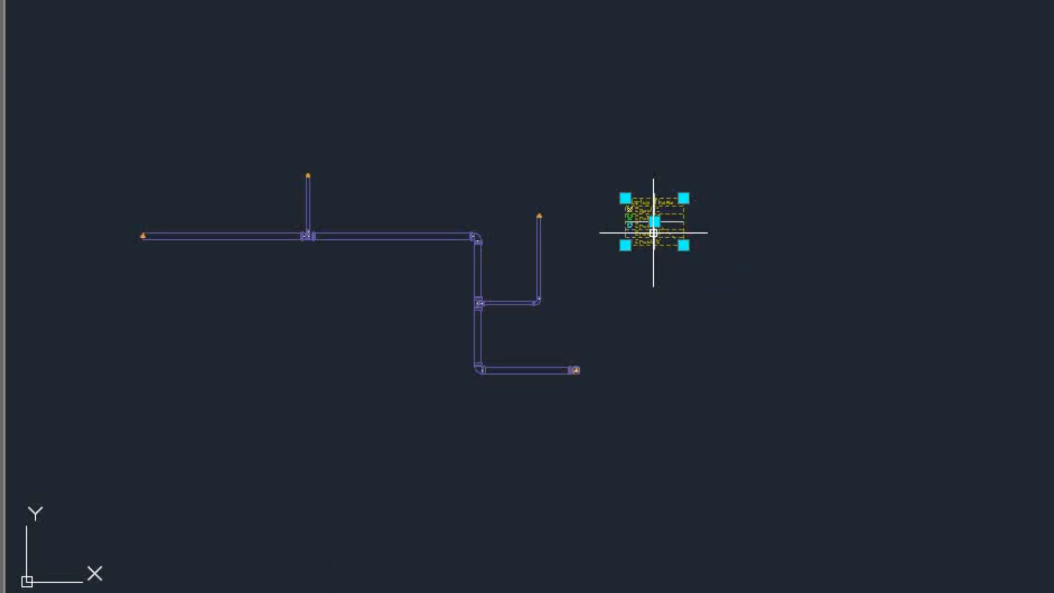
- Examine the spool legend's colour entries and its display theme style options, and clear the selection
scroll(542, 260, "up", 5)
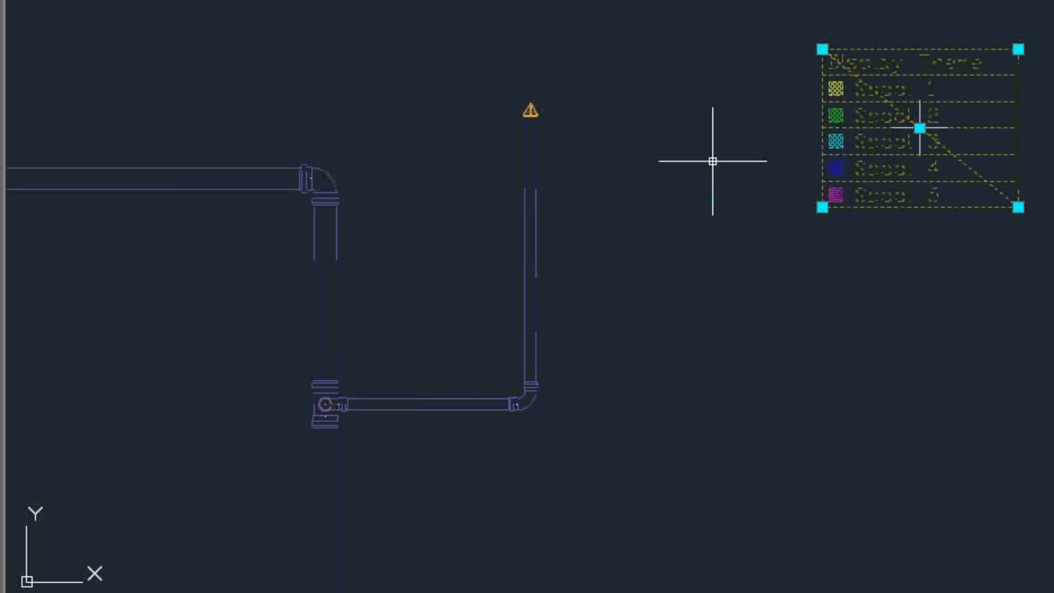
scroll(612, 55, "down", 4)
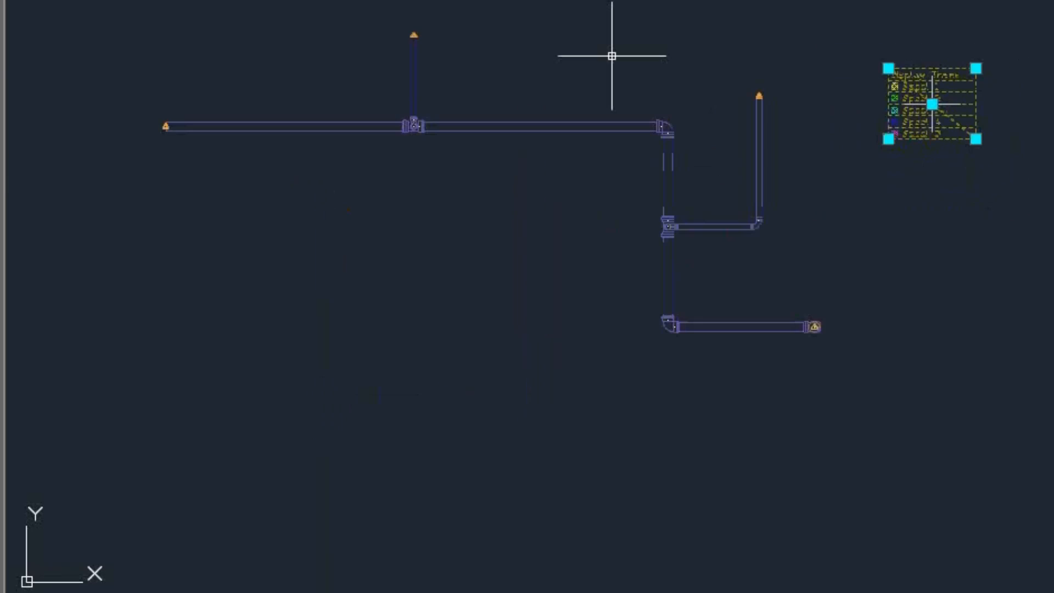
scroll(946, 90, "up", 4)
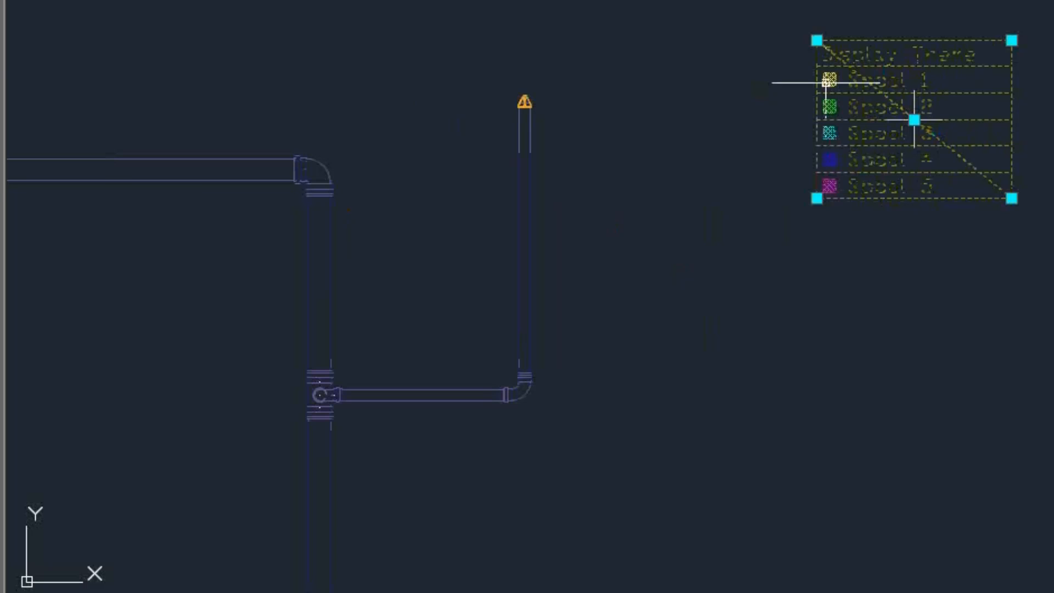
scroll(824, 230, "down", 2)
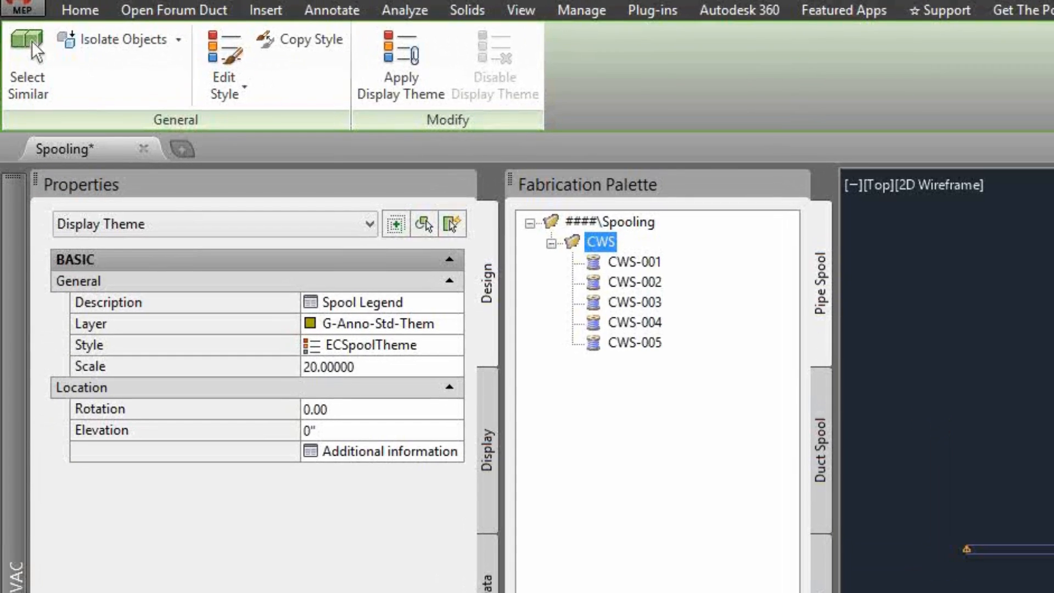
key("Escape")
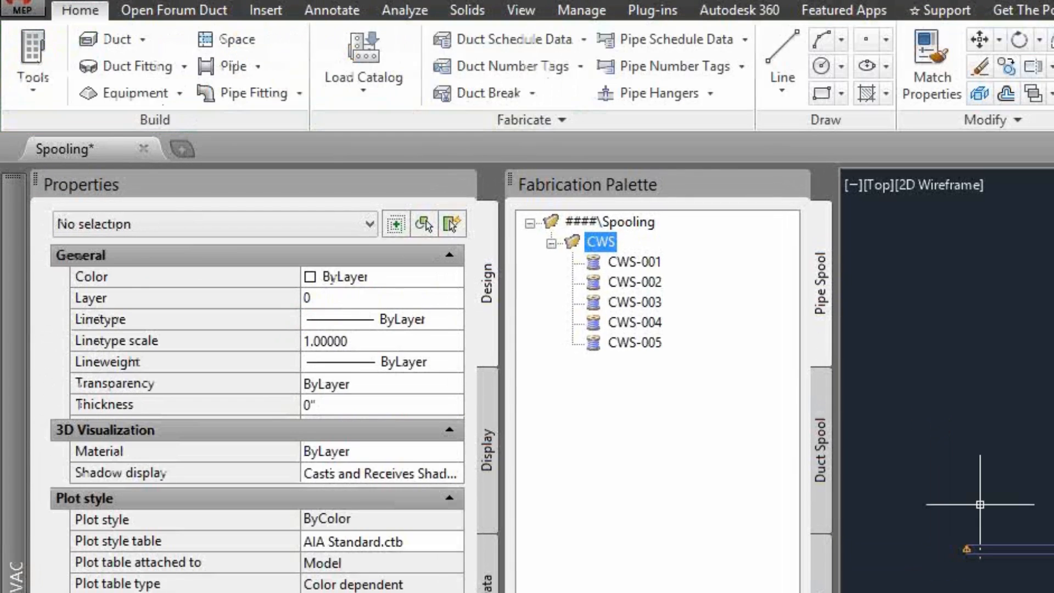
- Apply the spool legend's display theme to colour the piping by spool, and clear the selection
left_click(980, 504)
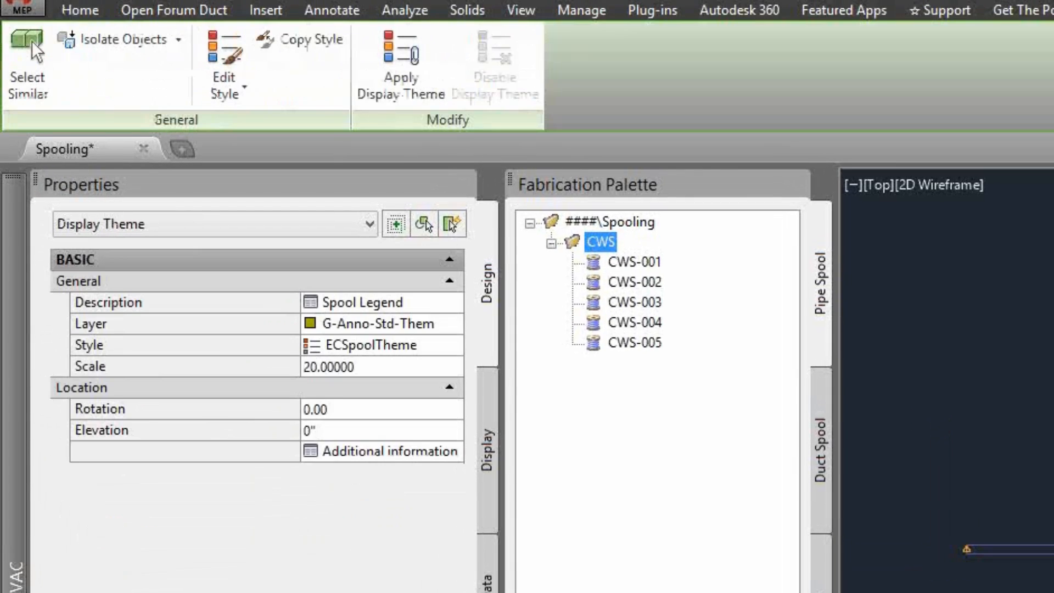
left_click(409, 91)
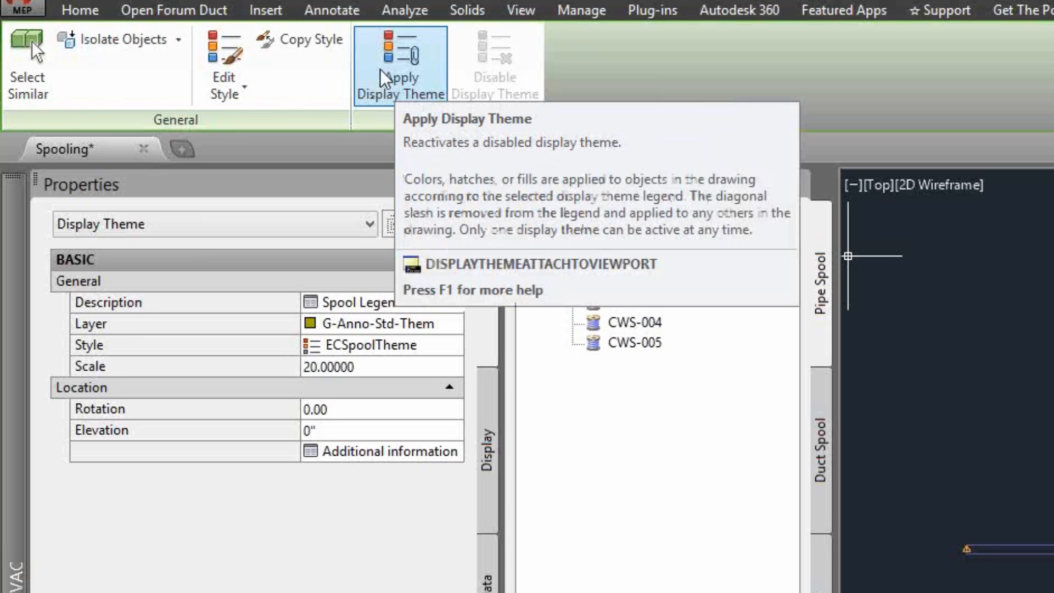
left_click(401, 66)
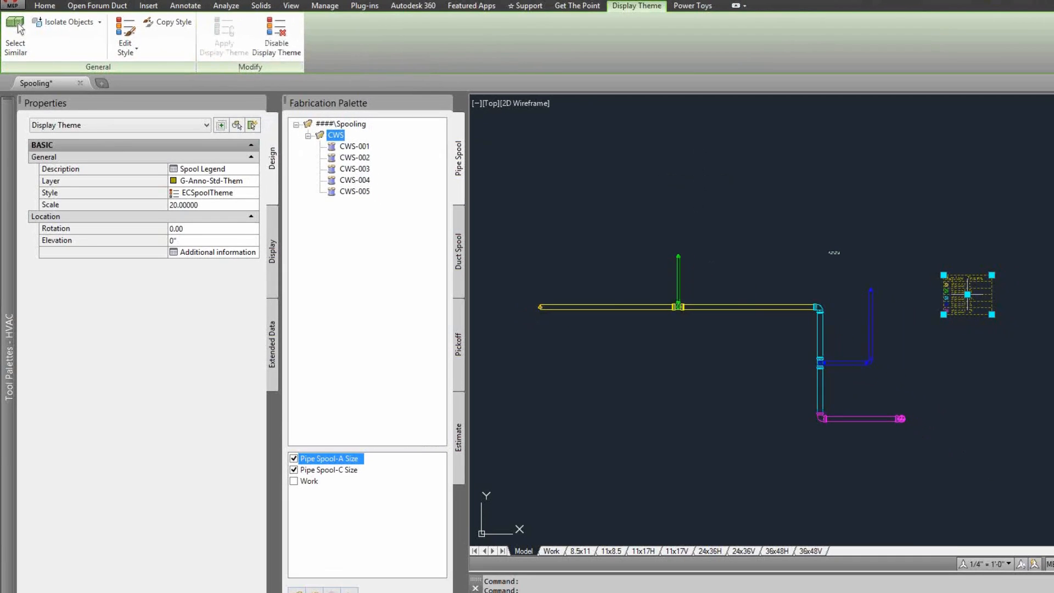
key("Escape")
- Move the spool legend from beside the piping to the open area below the main pipe run
scroll(950, 326, "up", 2)
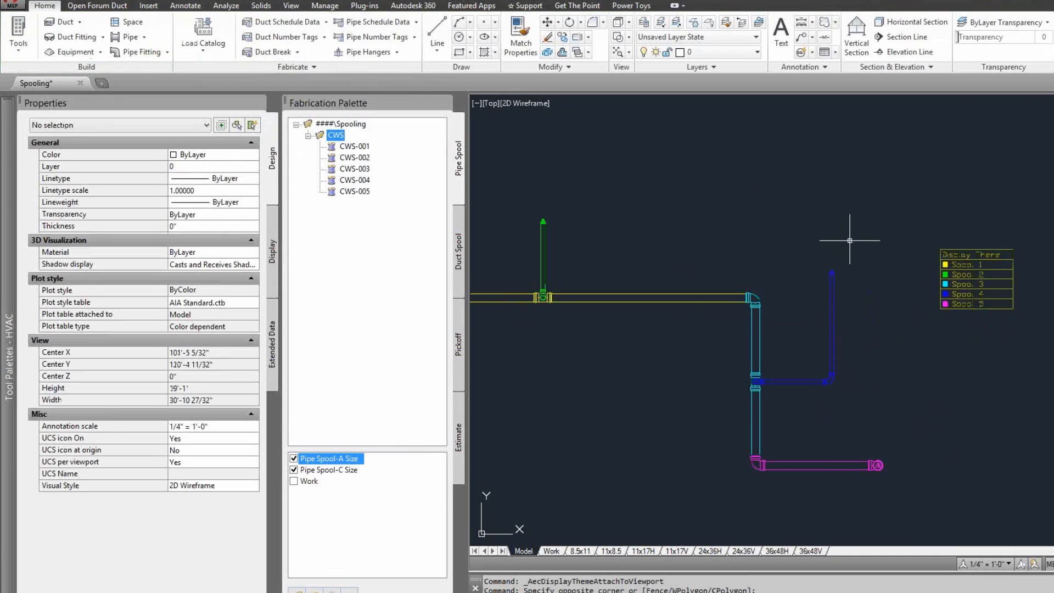
middle_click_drag(849, 240, 994, 235)
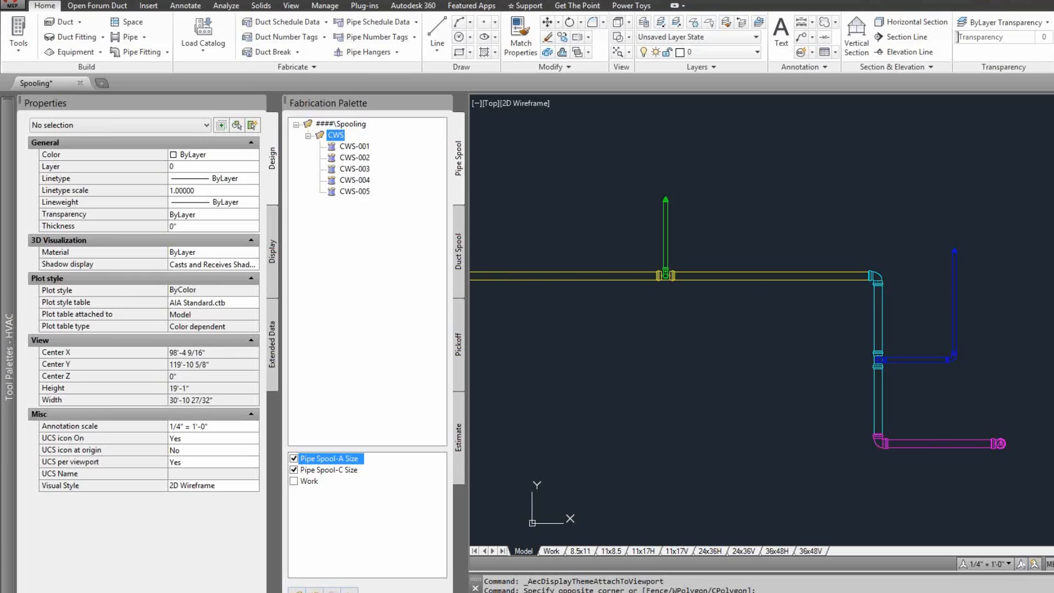
middle_click_drag(681, 221, 692, 219)
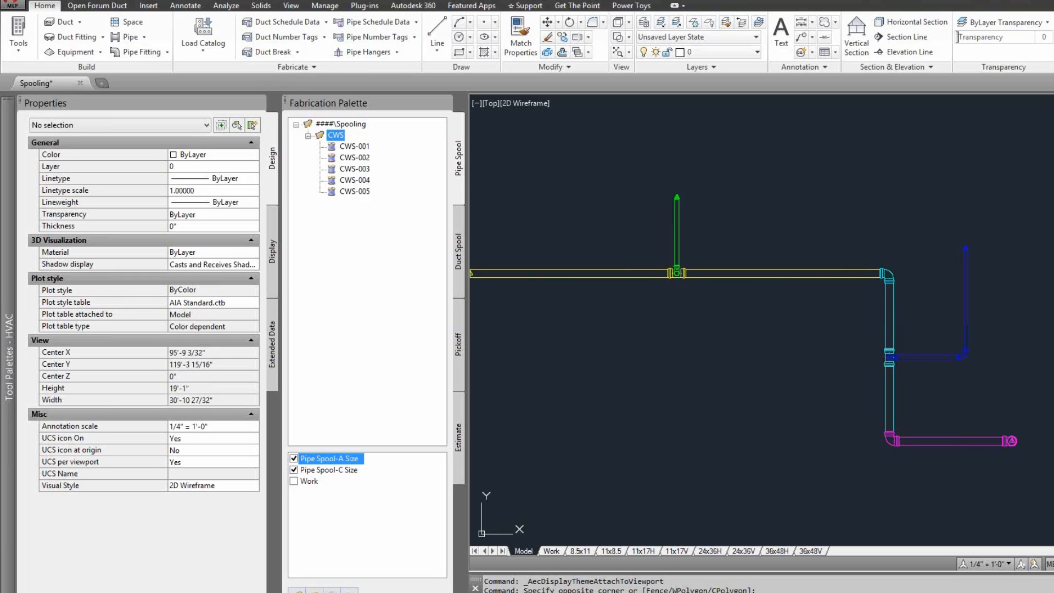
left_click(960, 280)
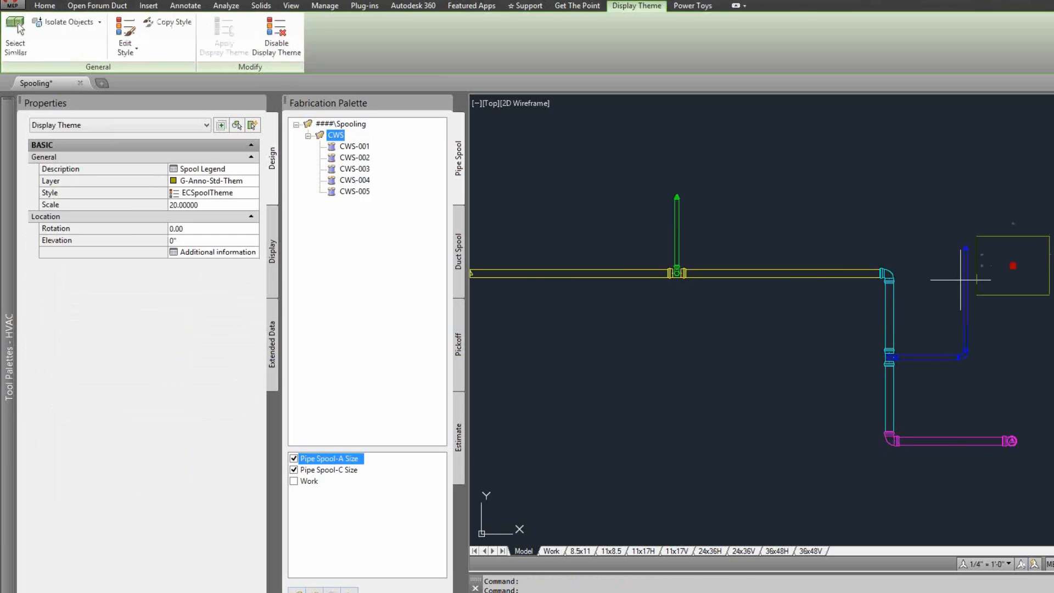
left_click(1013, 266)
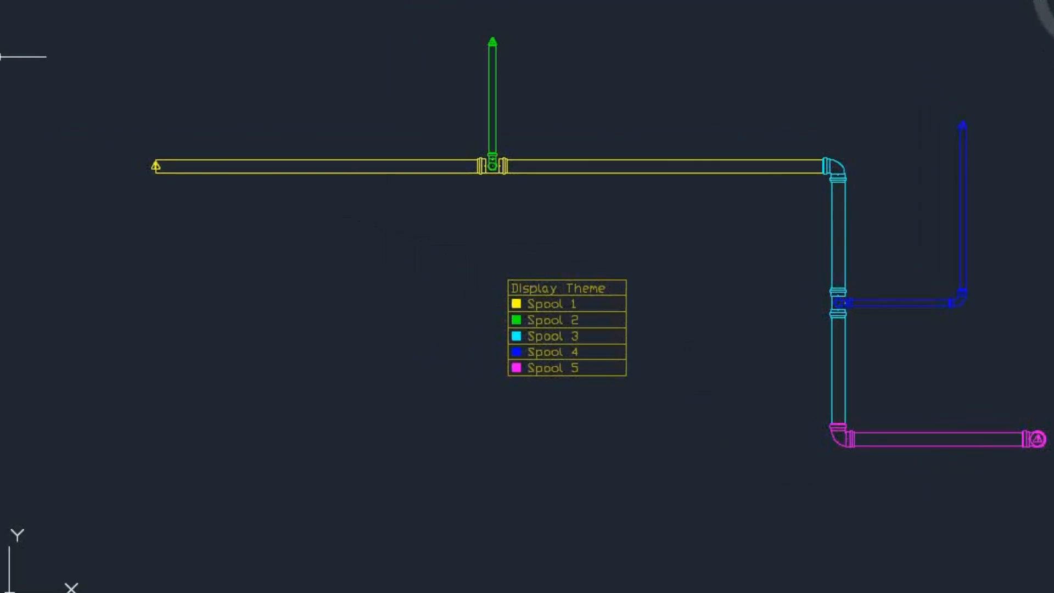
- Select the parts belonging to spool CWS-001 from the Fabrication Palette, and clear the selection
left_click(109, 81)
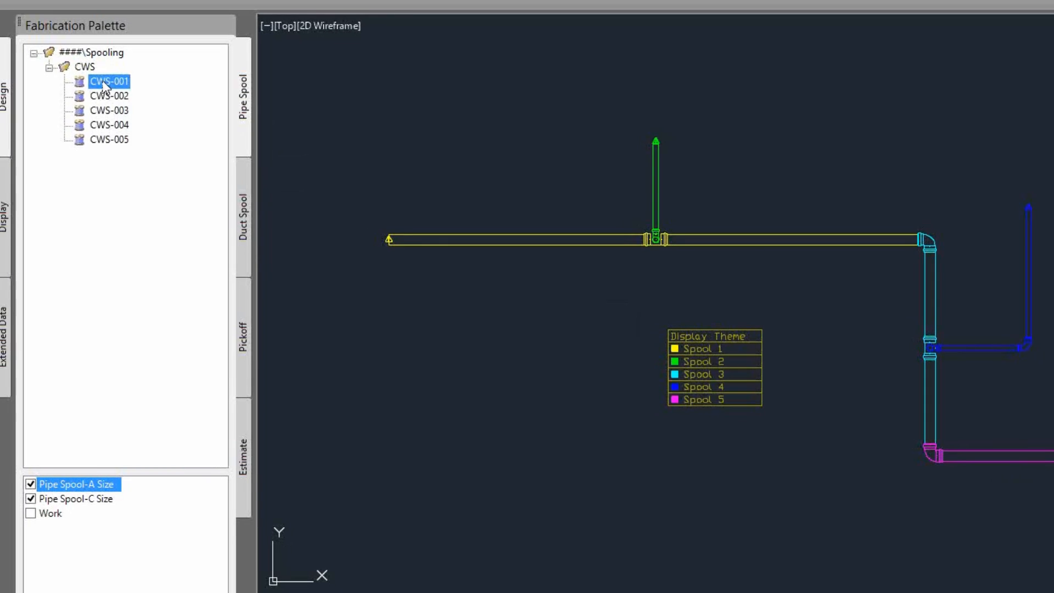
right_click(104, 80)
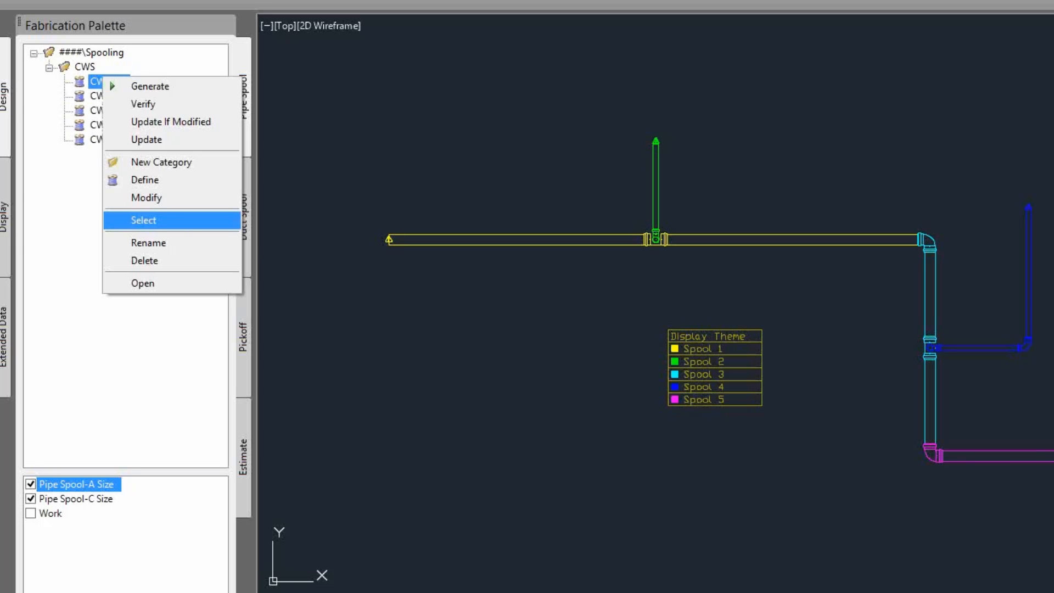
left_click(143, 220)
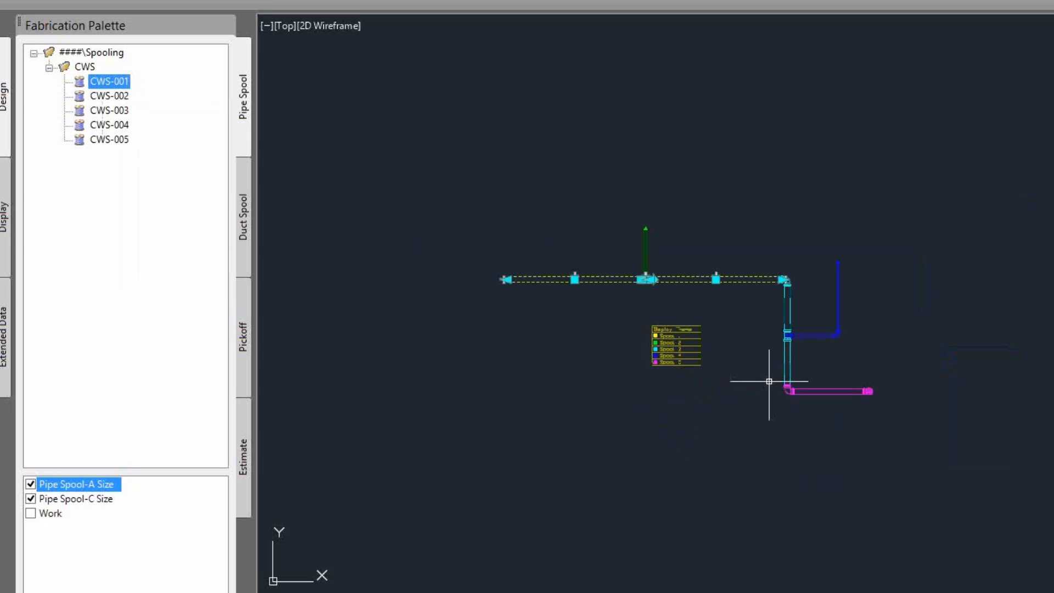
key("Escape")
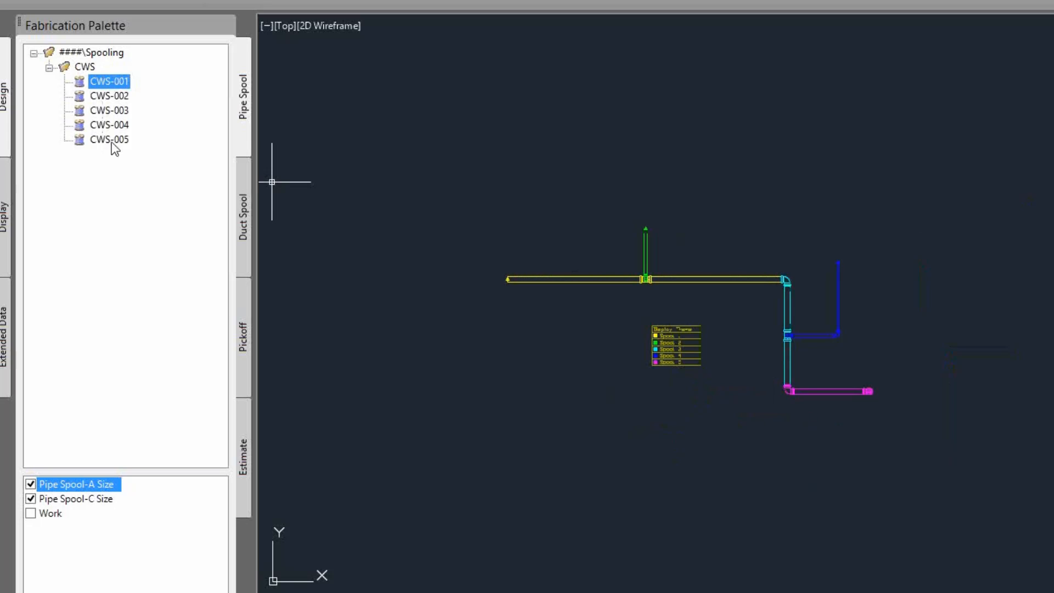
- Highlight the members of spool CWS-005 in the drawing from its palette entry, and release them again
left_click(109, 140)
right_click(110, 141)
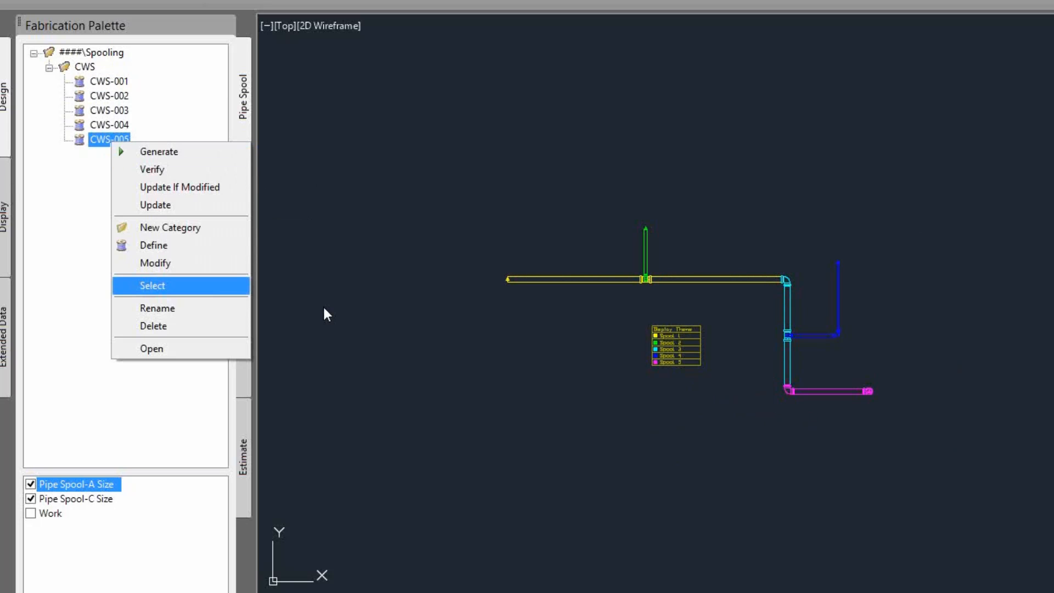
key("Return")
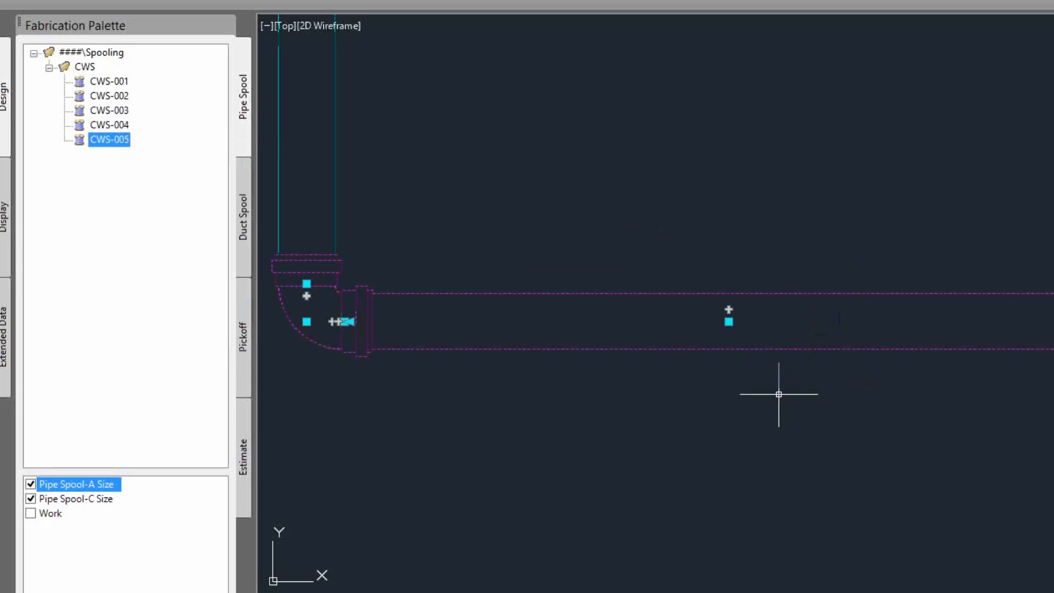
scroll(722, 364, "down", 3)
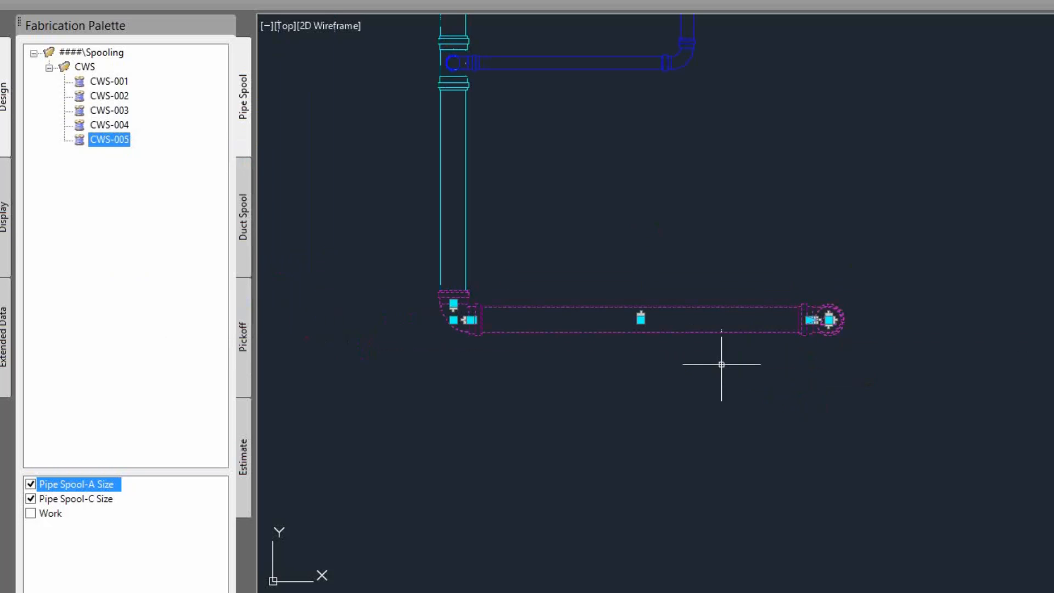
scroll(686, 378, "down", 3)
key("Escape")
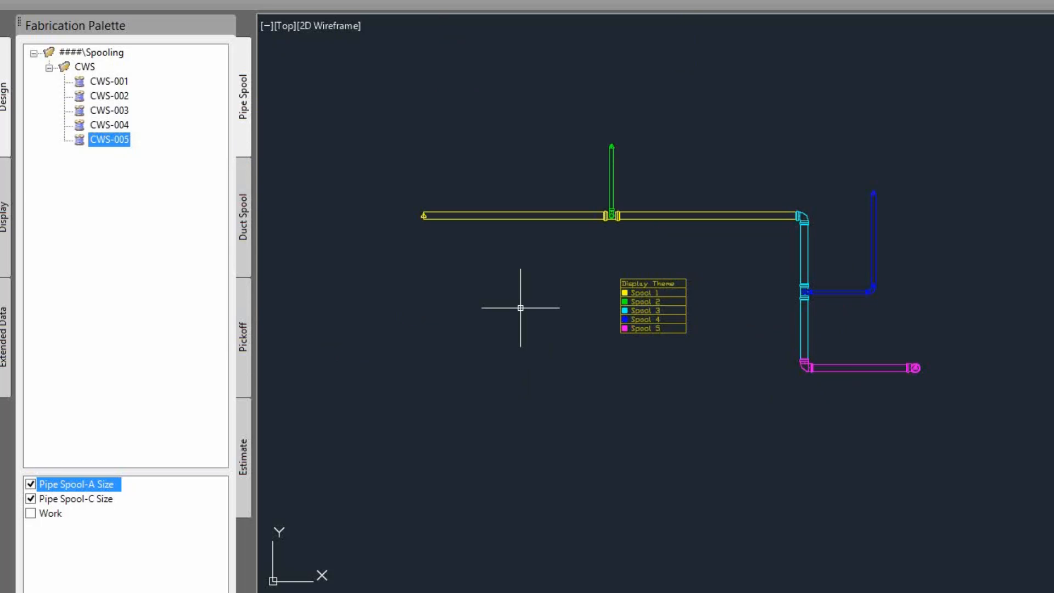
- Select a main pipe of the first spool, examine its ECPipeSystemData property set for the spool ID and number, and deselect it
left_click_drag(519, 307, 271, 182)
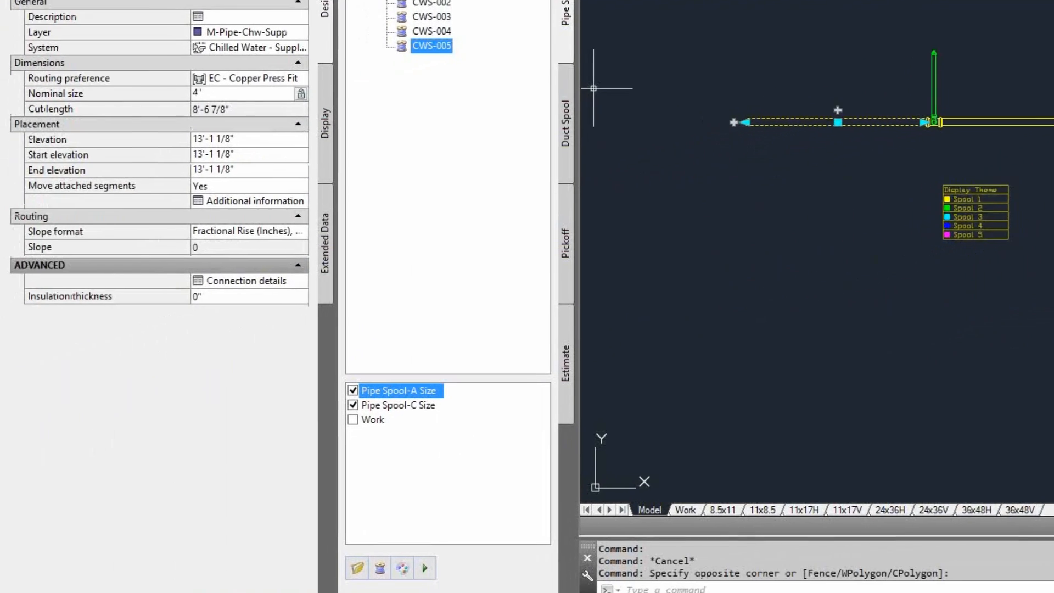
left_click(324, 243)
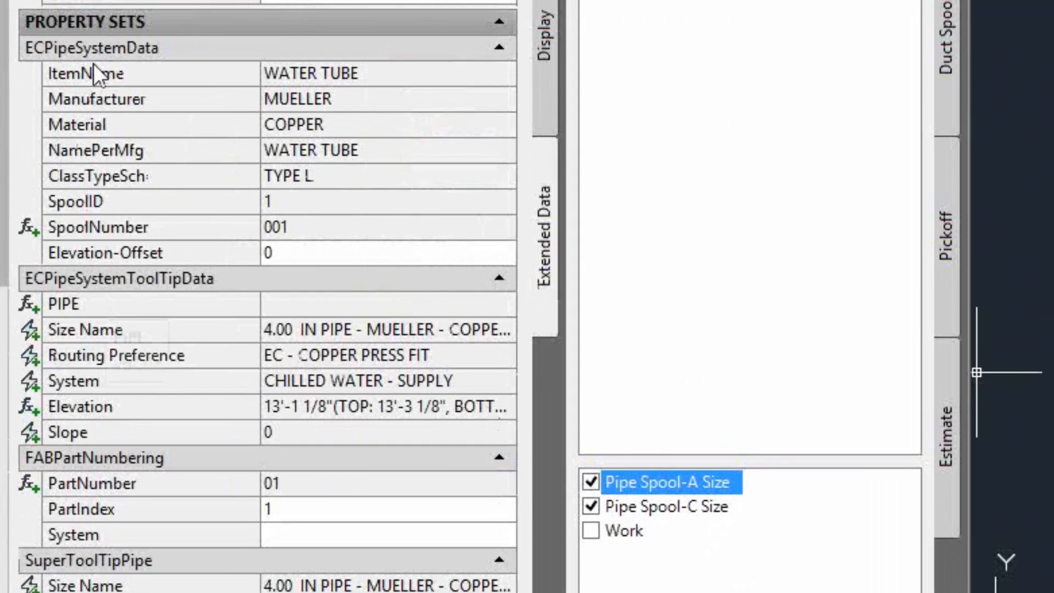
mouse_move(184, 48)
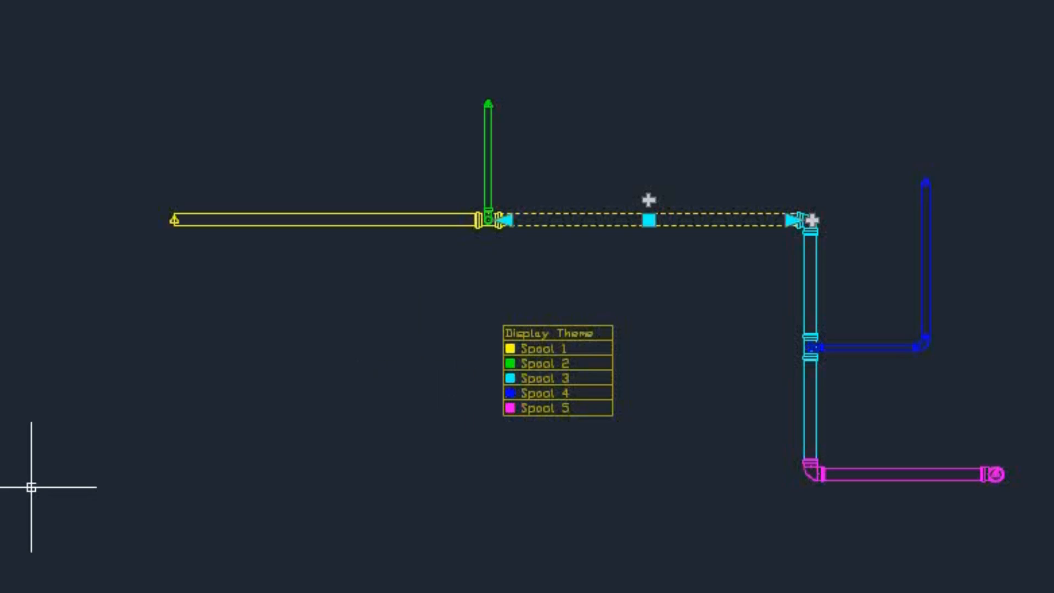
key("Escape")
- Select the branch pipes of the fourth spool to examine their property set data, and clear the selection
scroll(289, 320, "down", 1)
middle_click_drag(290, 320, 484, 305)
scroll(845, 309, "up", 3)
middle_click_drag(829, 290, 481, 188)
left_click(606, 281)
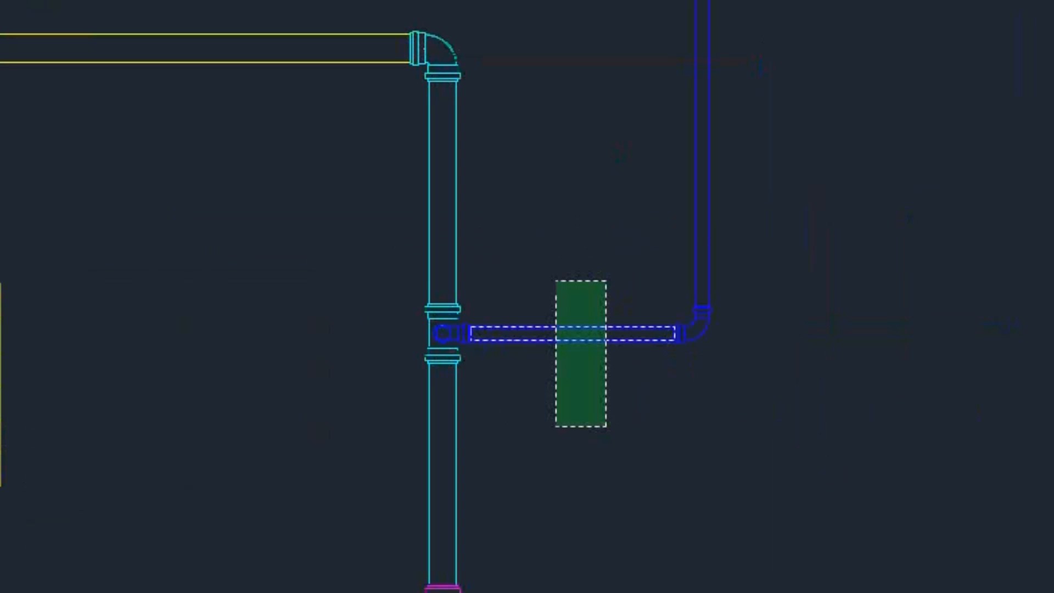
left_click(556, 426)
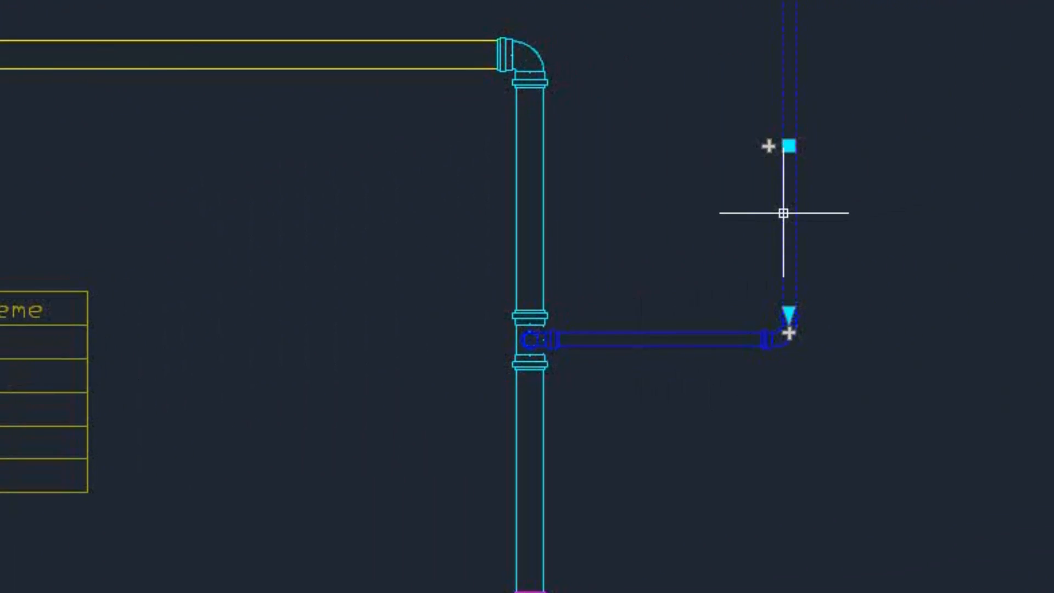
scroll(681, 262, "down", 3)
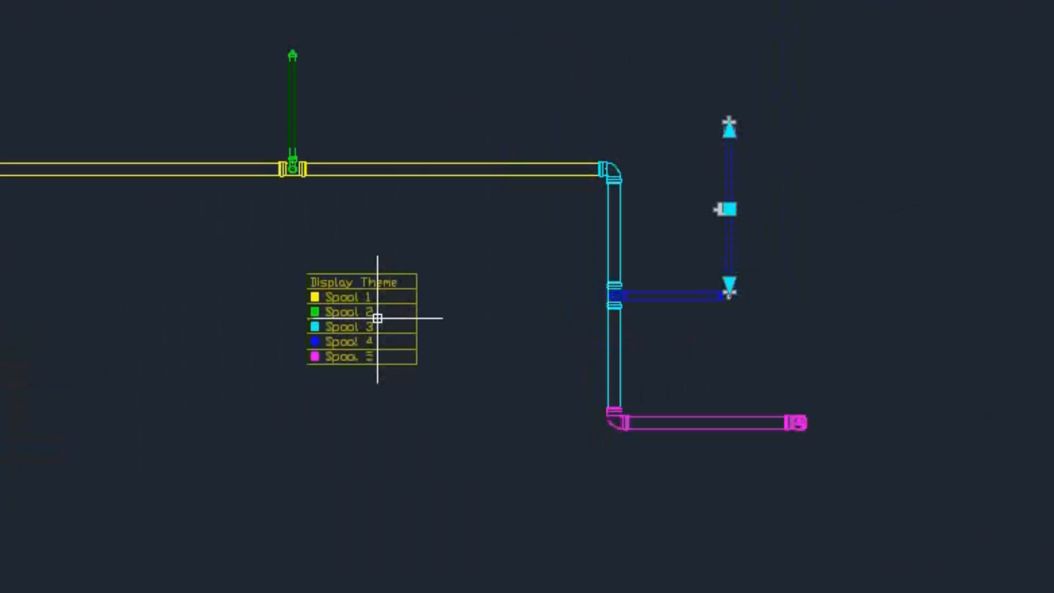
middle_click_drag(377, 318, 670, 395)
key("Escape")
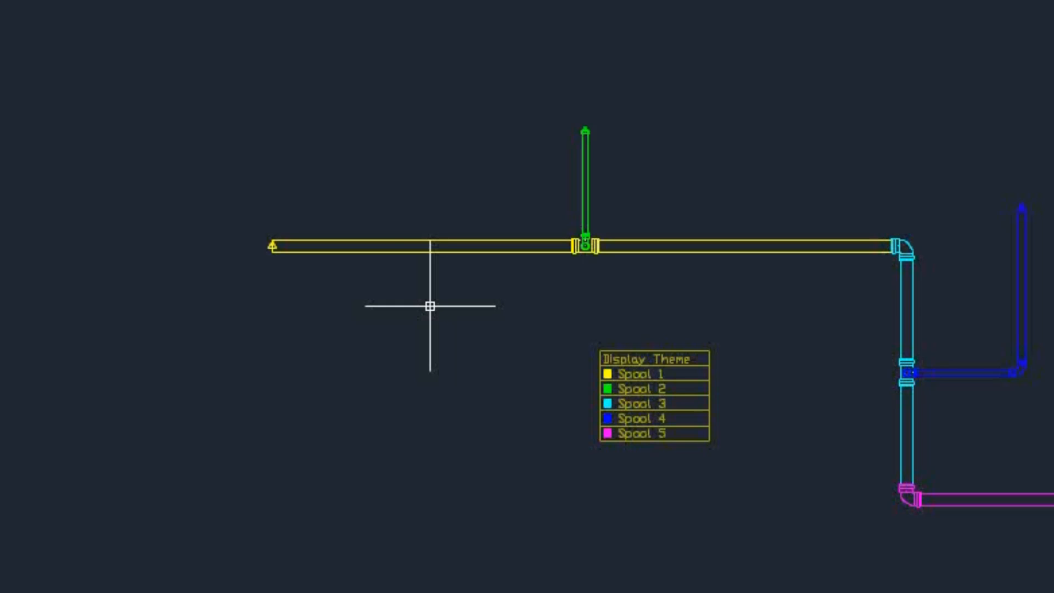
- Examine the tooltips of the main pipe, the short branch and the tee for their spool and part numbers
mouse_move(391, 240)
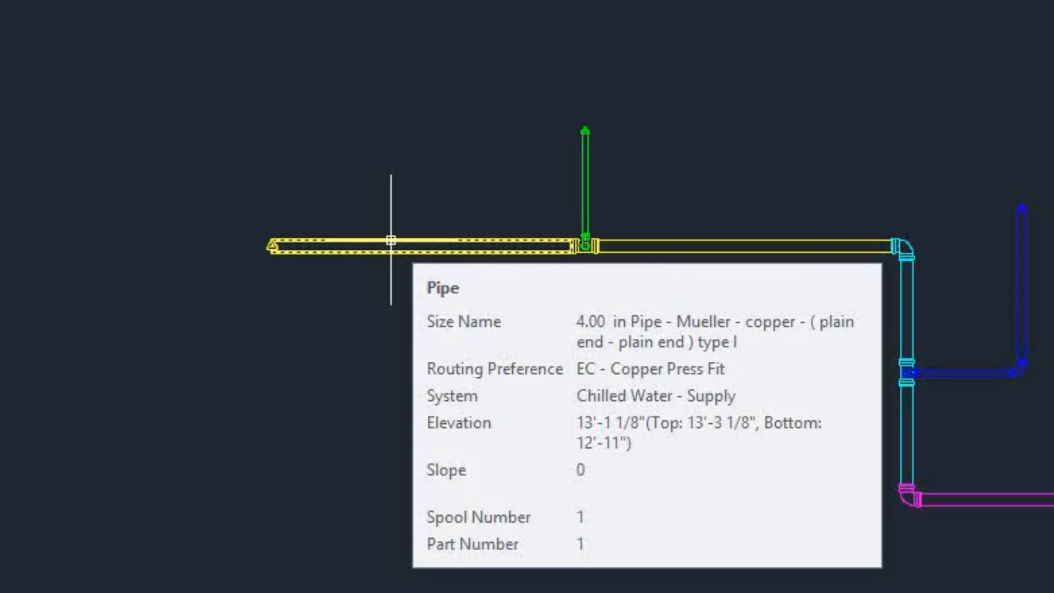
mouse_move(588, 185)
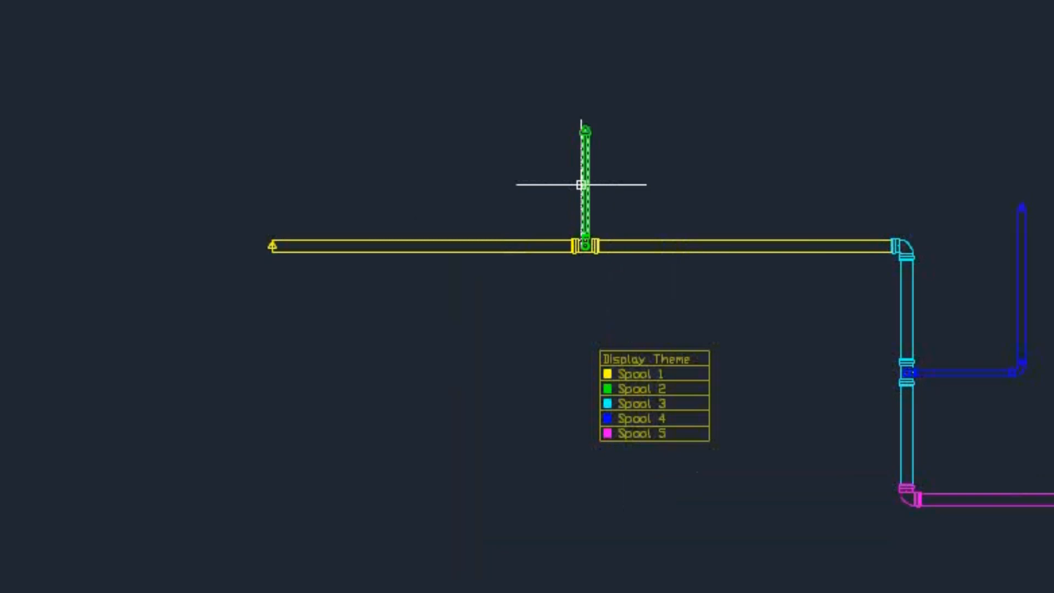
scroll(560, 75, "up", 10)
mouse_move(561, 75)
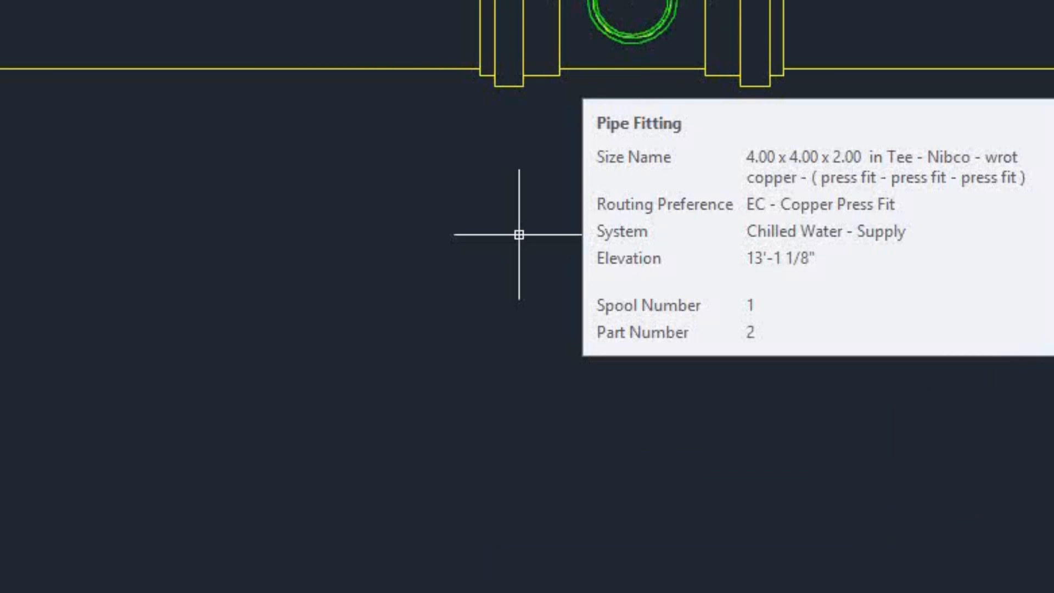
scroll(514, 304, "down", 10)
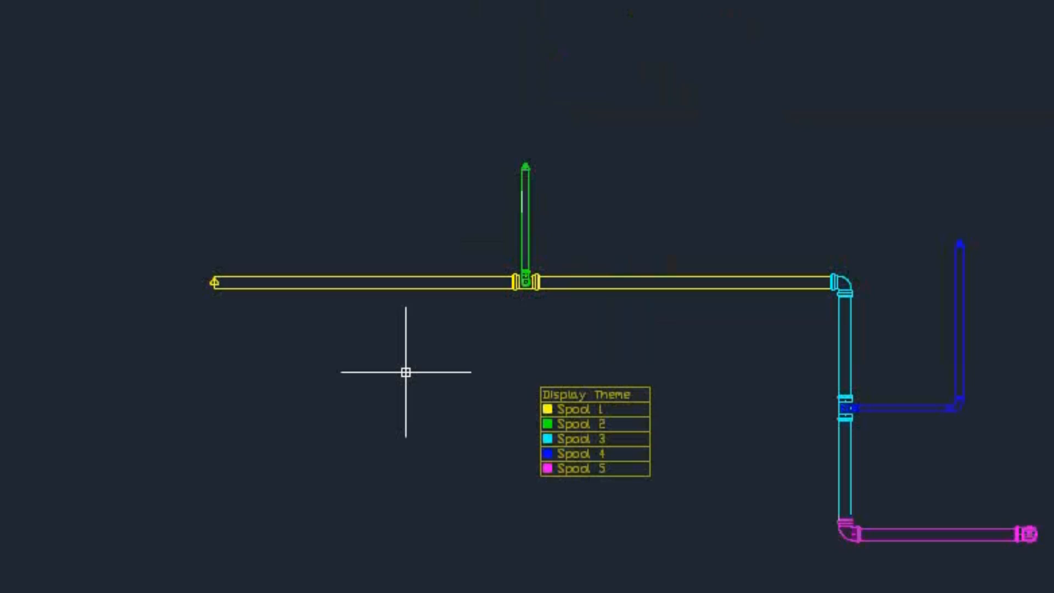
- Disable the spool legend's display theme and delete the legend
middle_click_drag(406, 372, 516, 298)
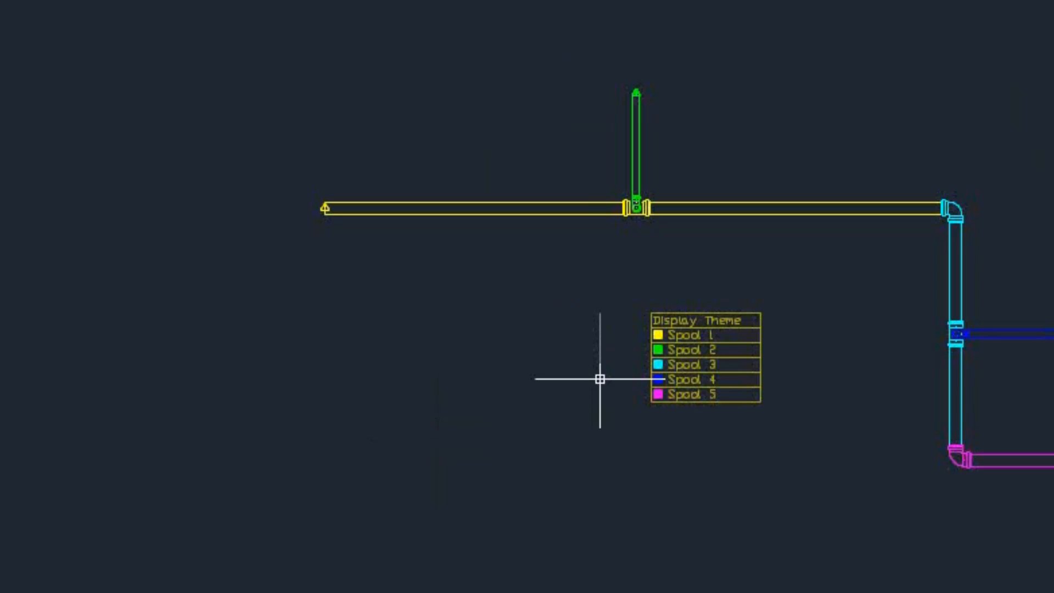
left_click(651, 373)
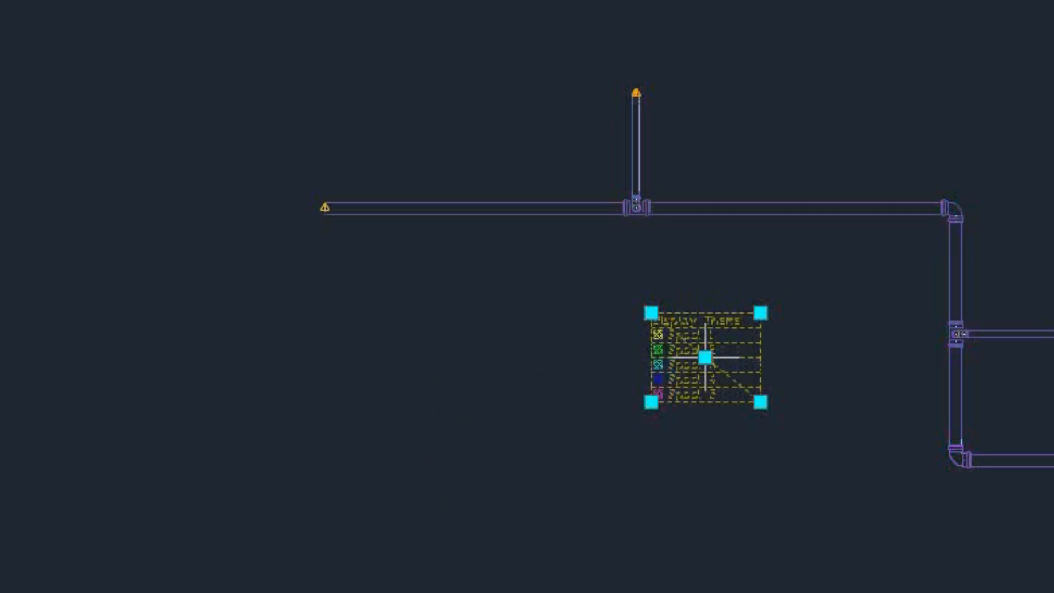
key("Escape")
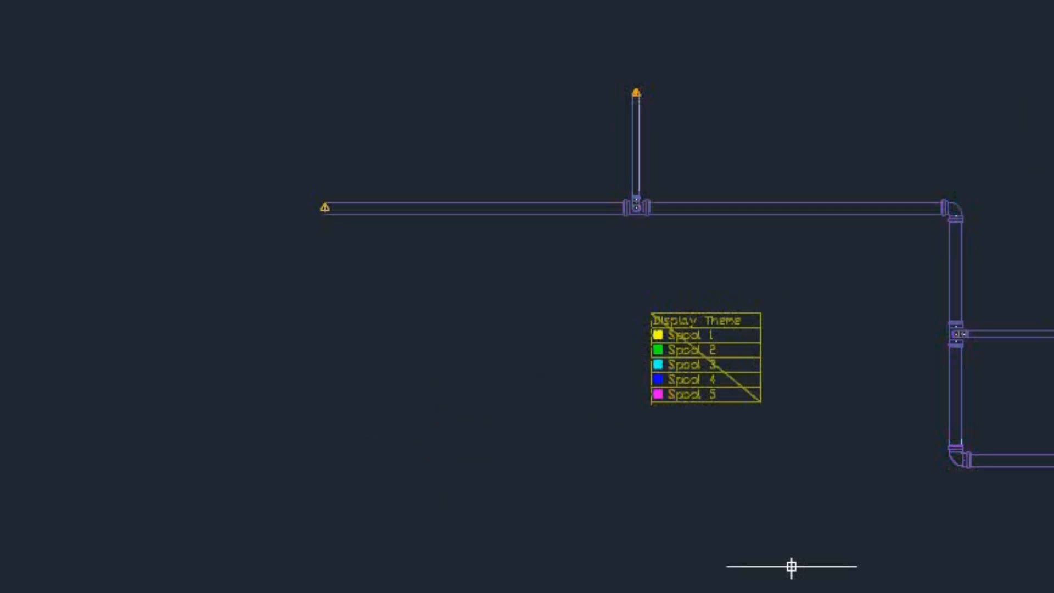
key("Delete")
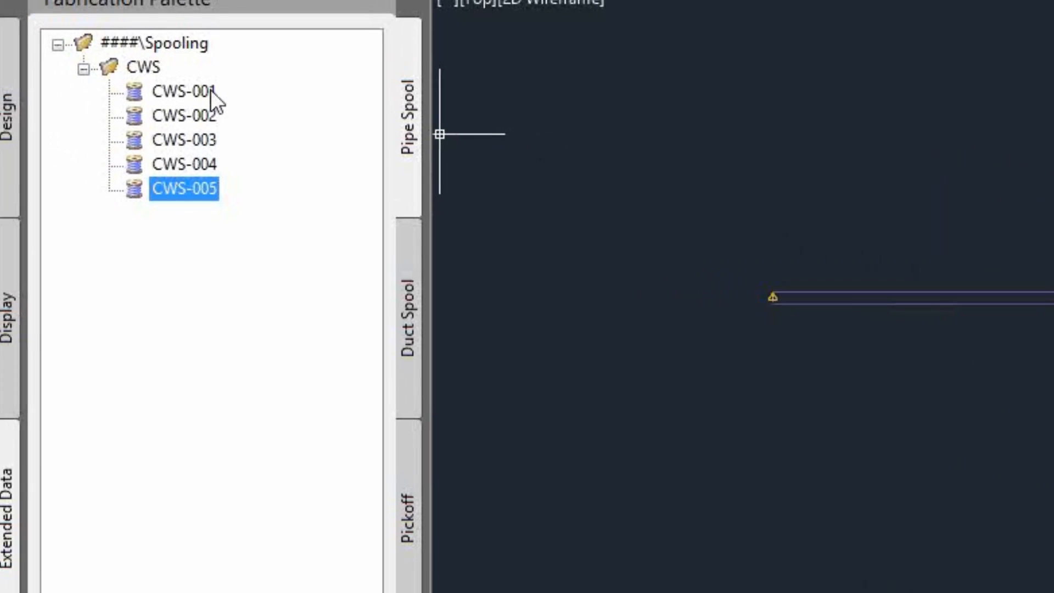
- Open the generated drawing of spool CWS-001 and examine its fittings and pipe bills of materials
left_click(54, 64)
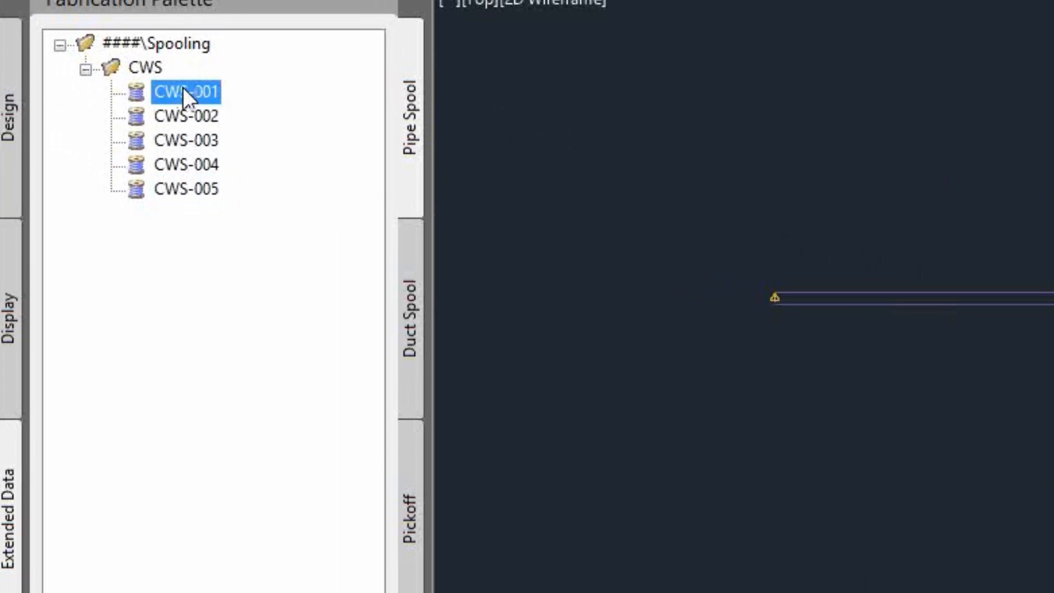
right_click(183, 89)
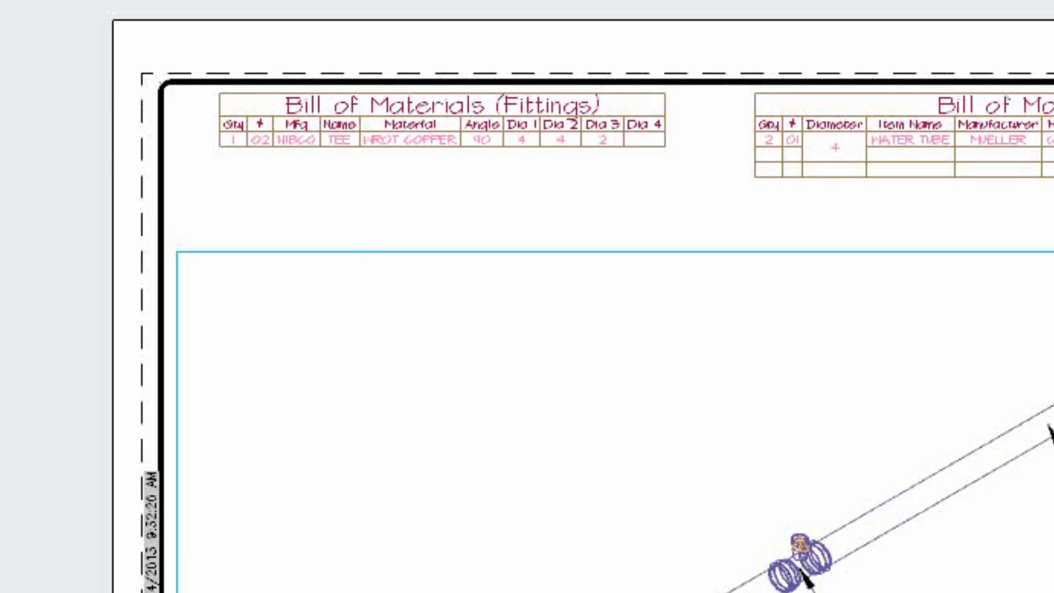
scroll(383, 147, "up", 4)
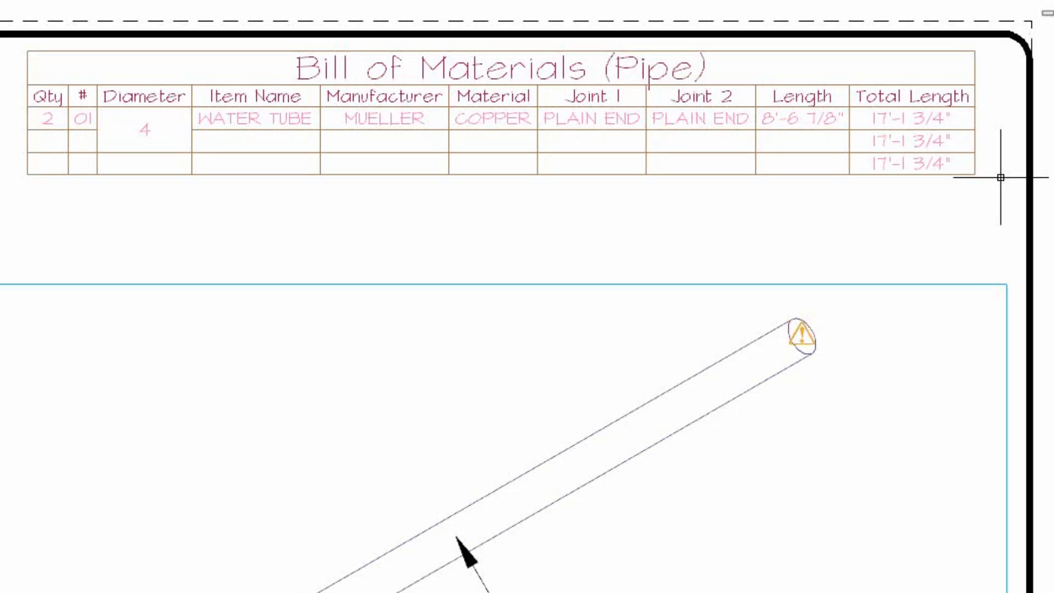
scroll(803, 163, "down", 3)
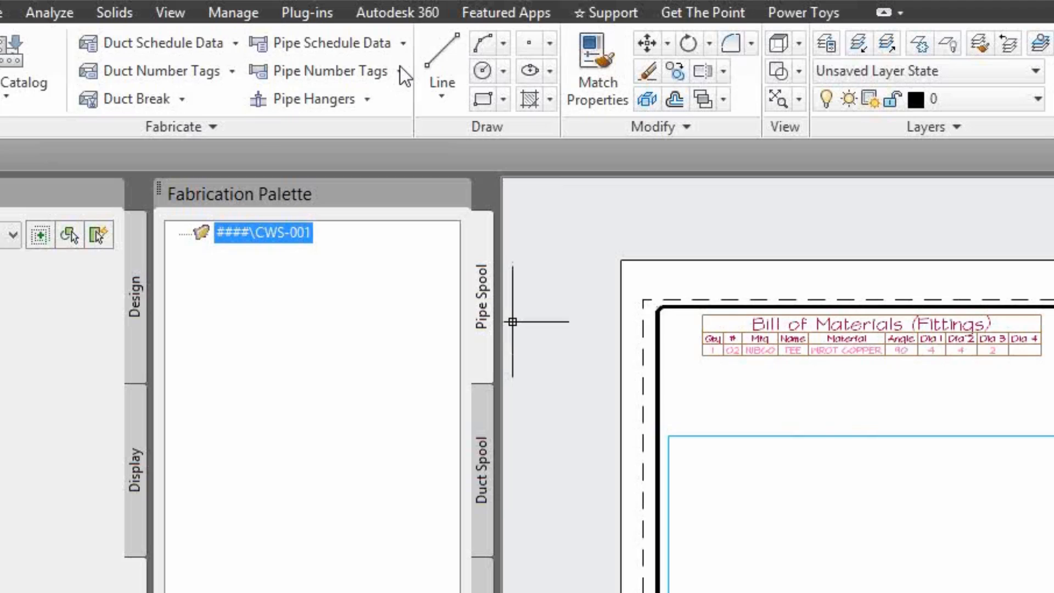
- Dimension all pipes of the CWS-001 spool drawing with the Pipe Dimension All command
left_click(399, 71)
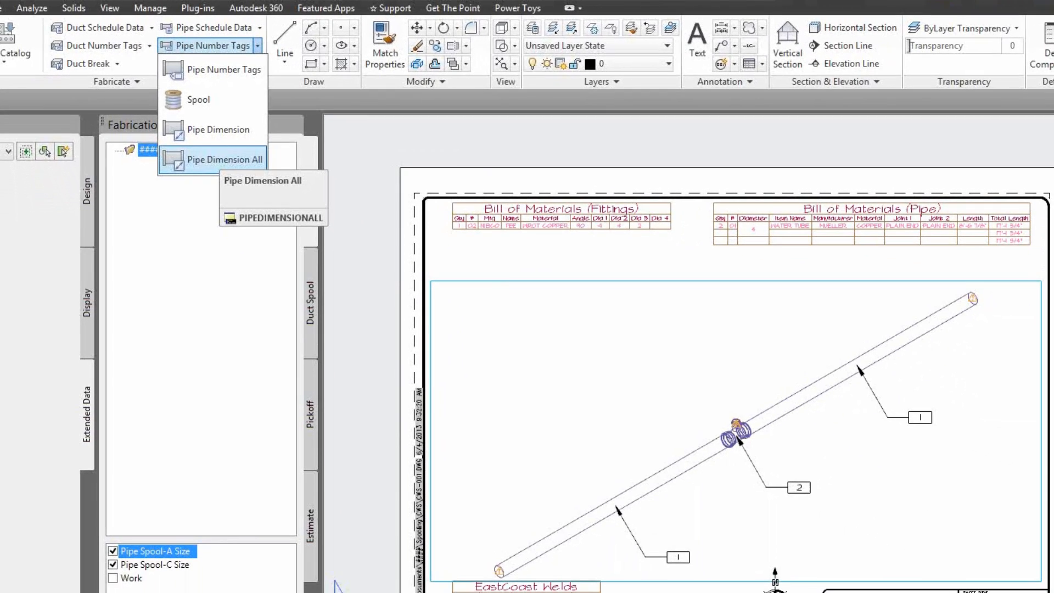
left_click(224, 159)
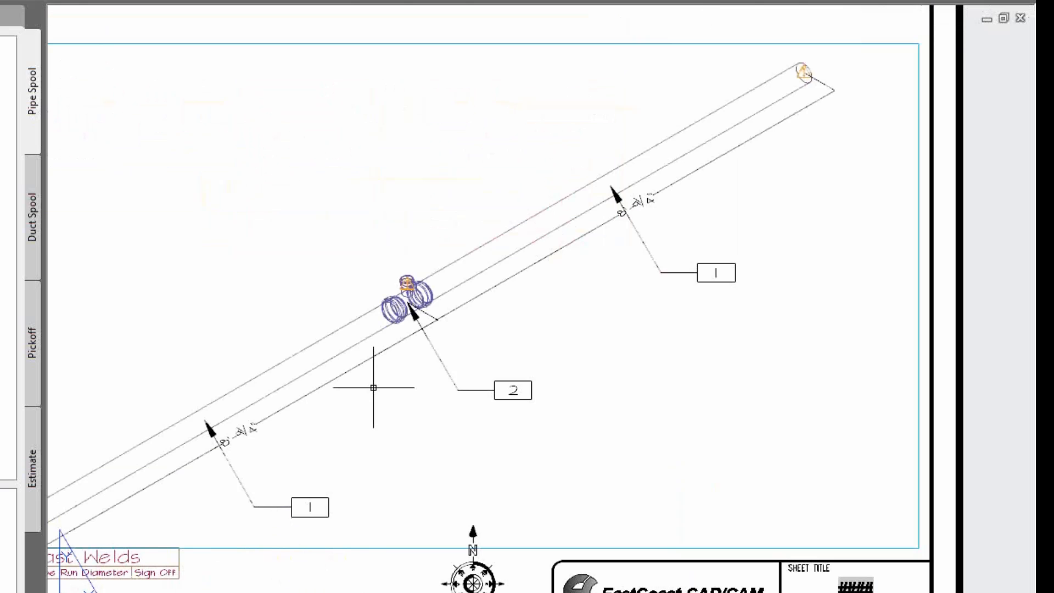
scroll(468, 155, "down", 2)
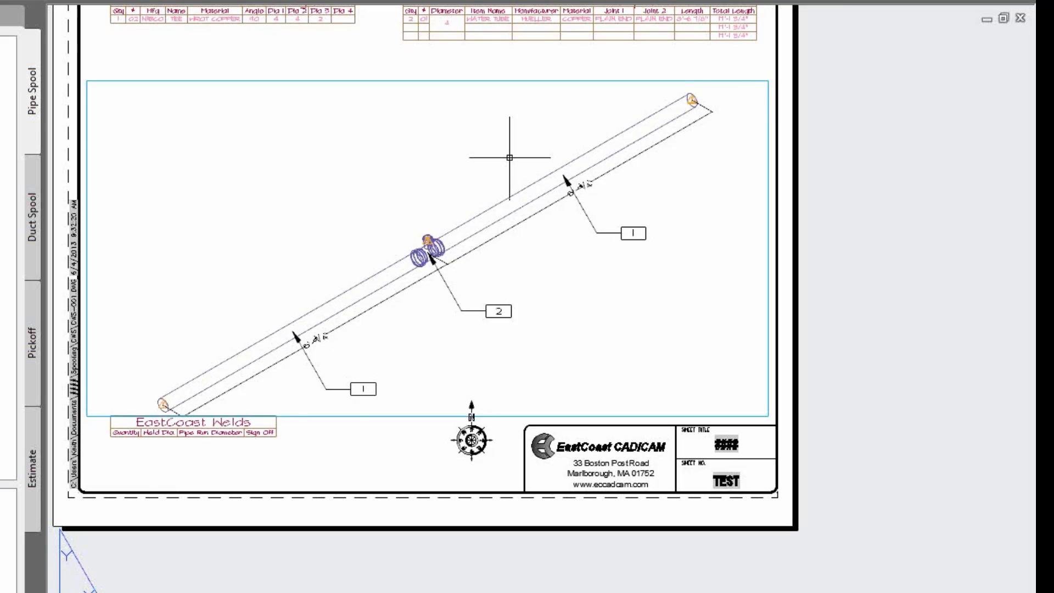
- Move the number tags of both pipes and the tee to the upper side of the pipe run, clear of the dimensions
middle_click_drag(361, 385, 425, 349)
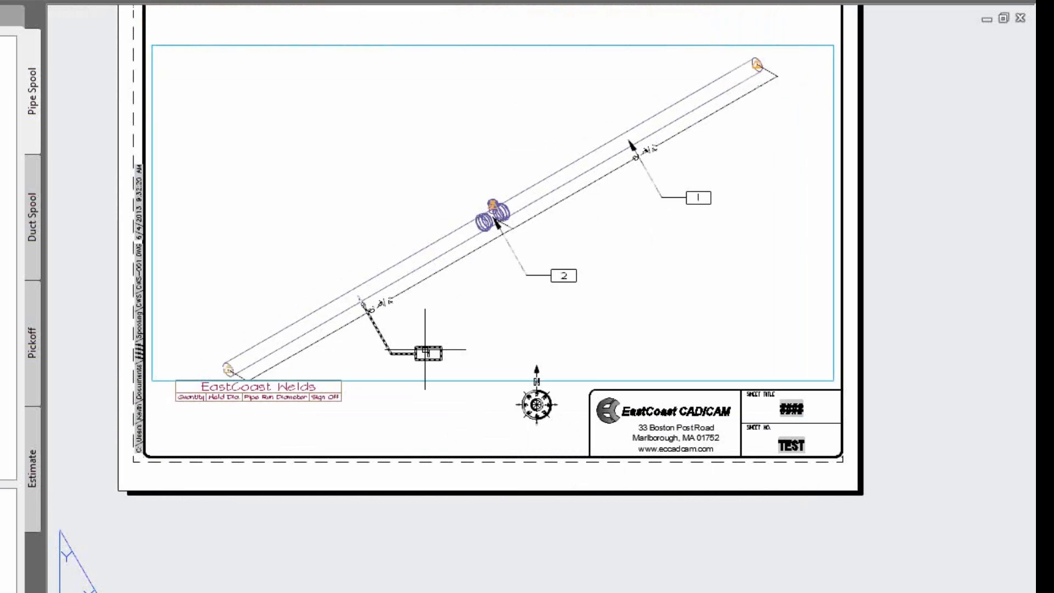
left_click(425, 349)
left_click(391, 354)
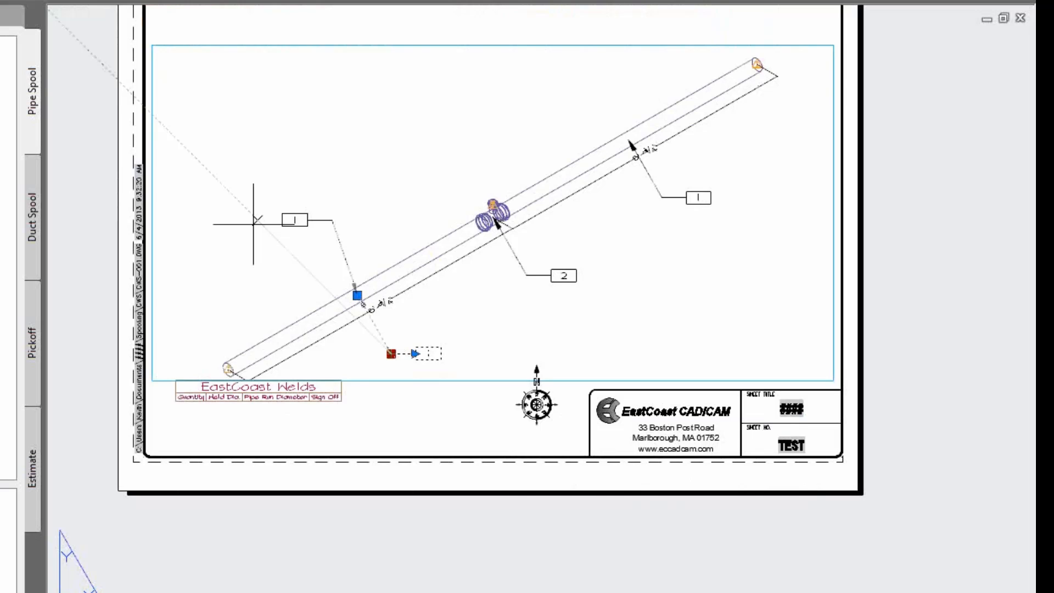
left_click(326, 214)
left_click(564, 276)
left_click(527, 275)
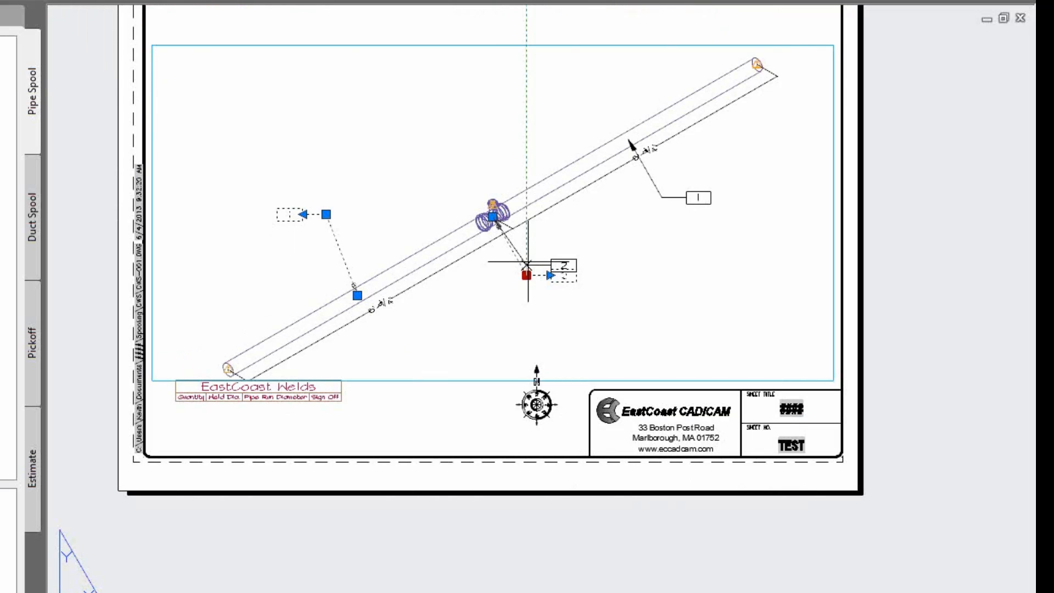
left_click(456, 131)
left_click(679, 197)
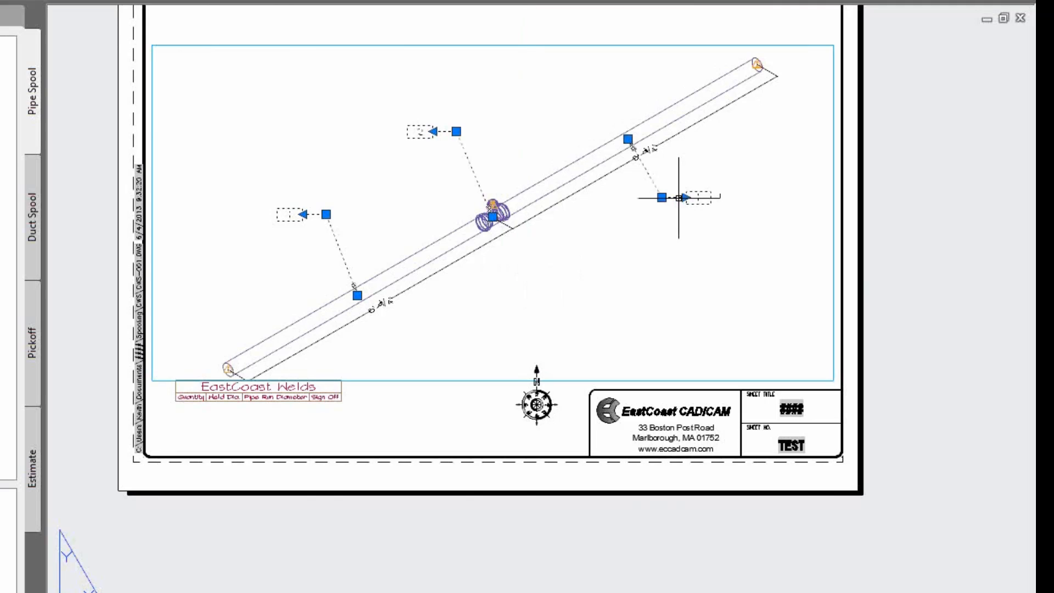
left_click(662, 197)
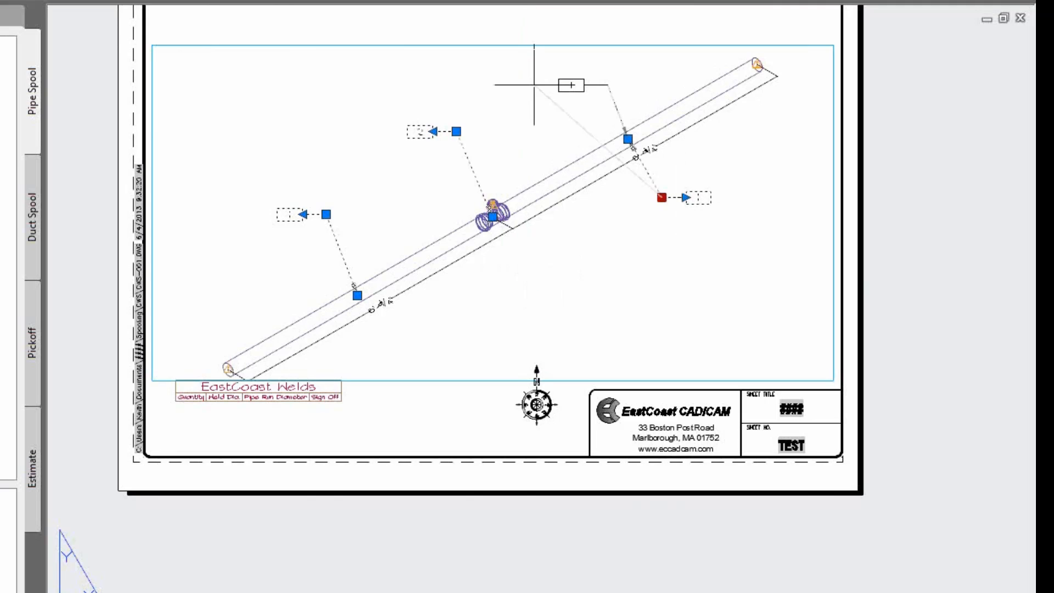
left_click(534, 85)
key("Escape")
- Select the fittings bill of materials and examine its external drawing source in the schedule table properties
scroll(639, 285, "down", 2)
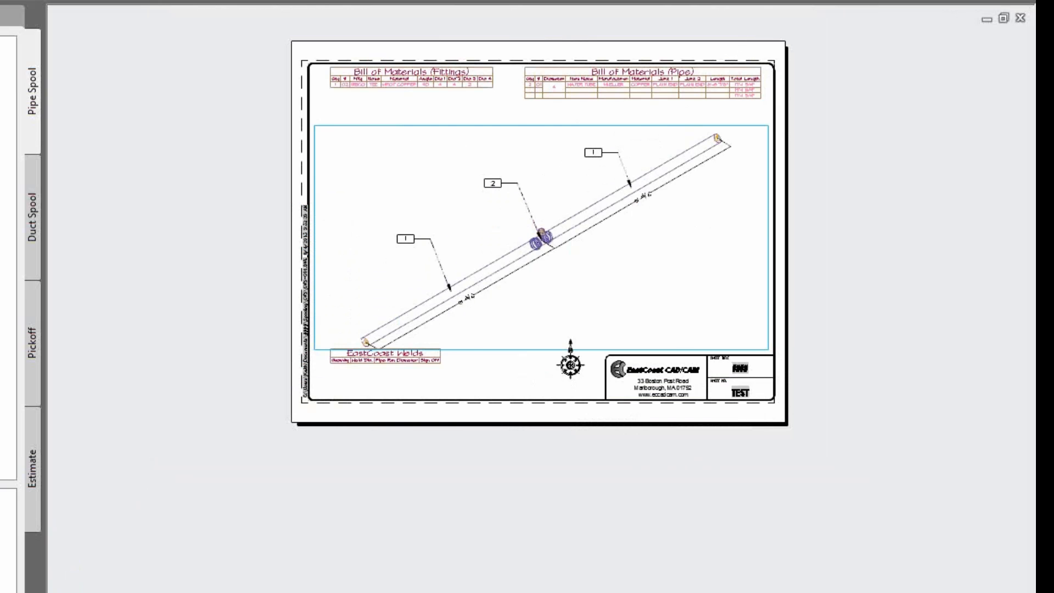
scroll(490, 142, "up", 2)
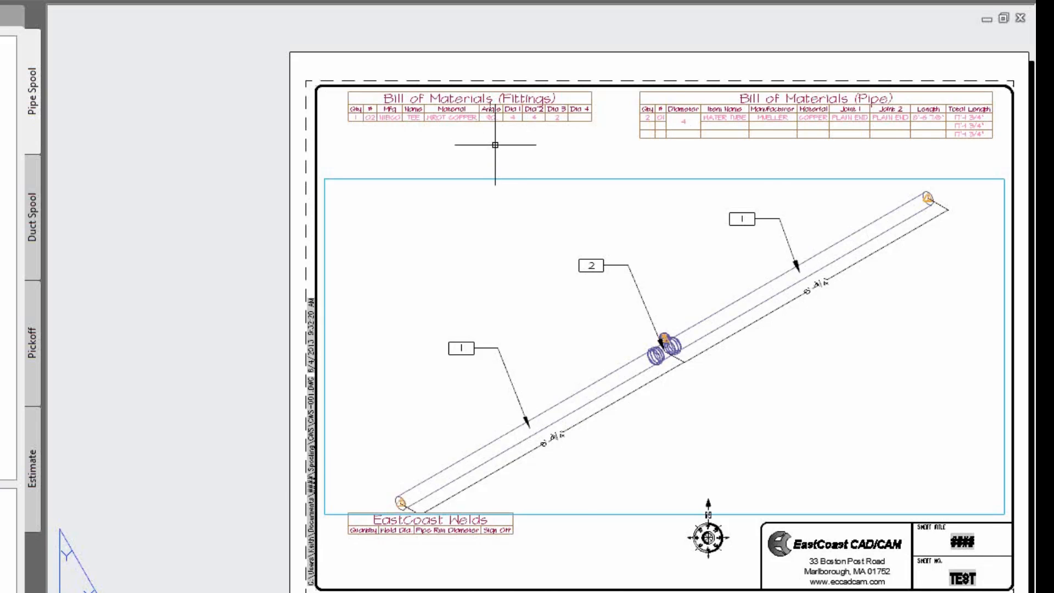
middle_click_drag(495, 145, 416, 137)
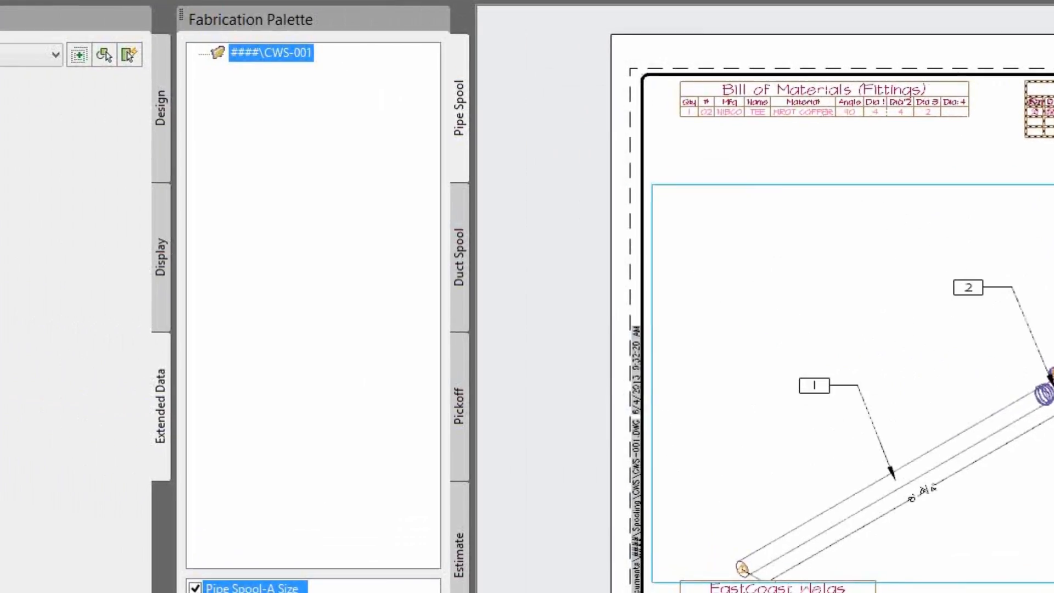
left_click(406, 98)
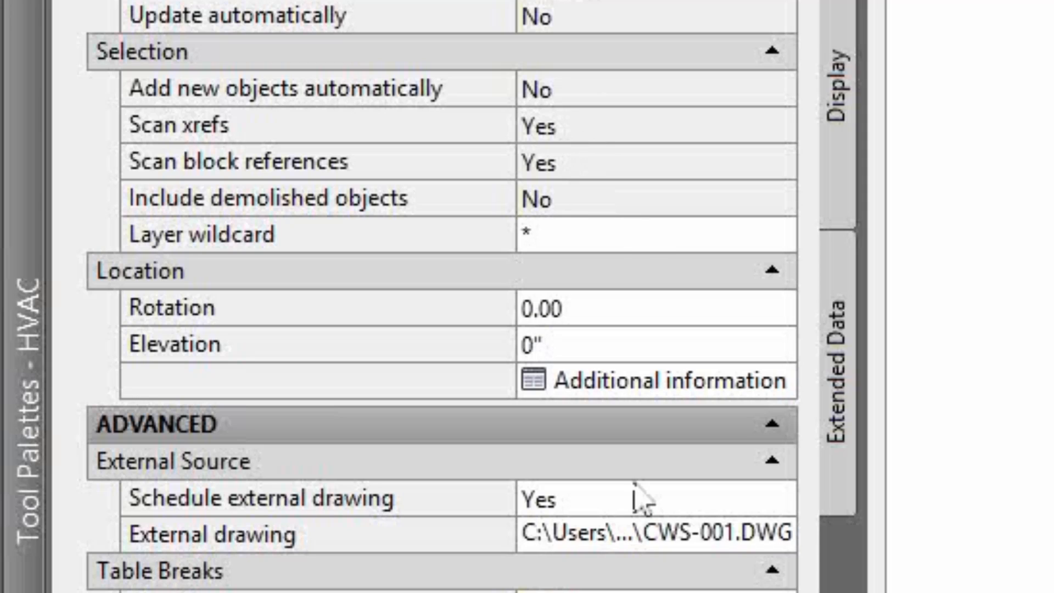
left_click(710, 538)
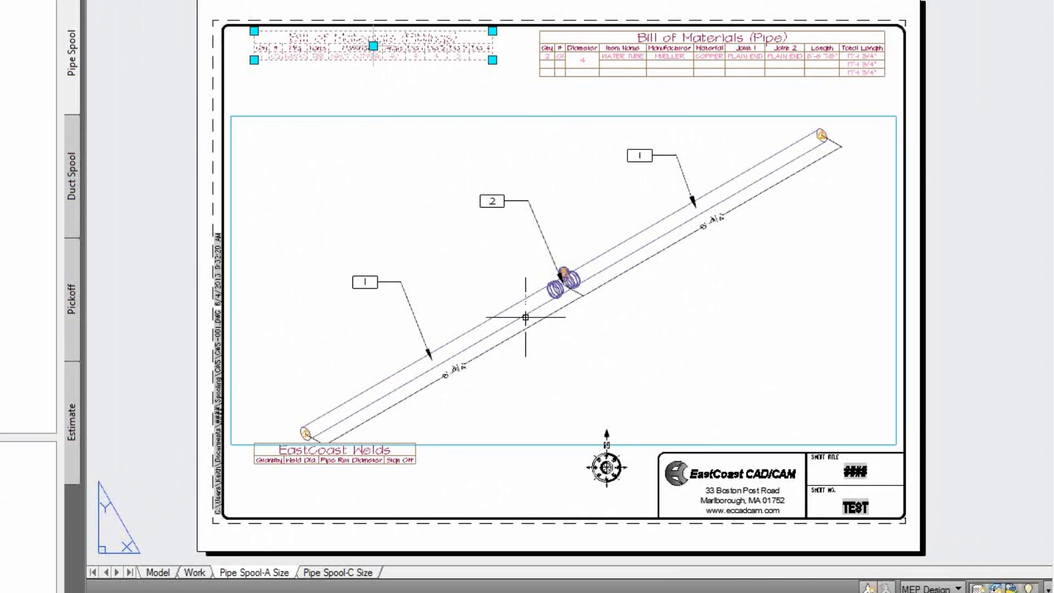
- Activate the isometric viewport to examine the lower pipe's tooltip data, and return to paper space
double_click(525, 318)
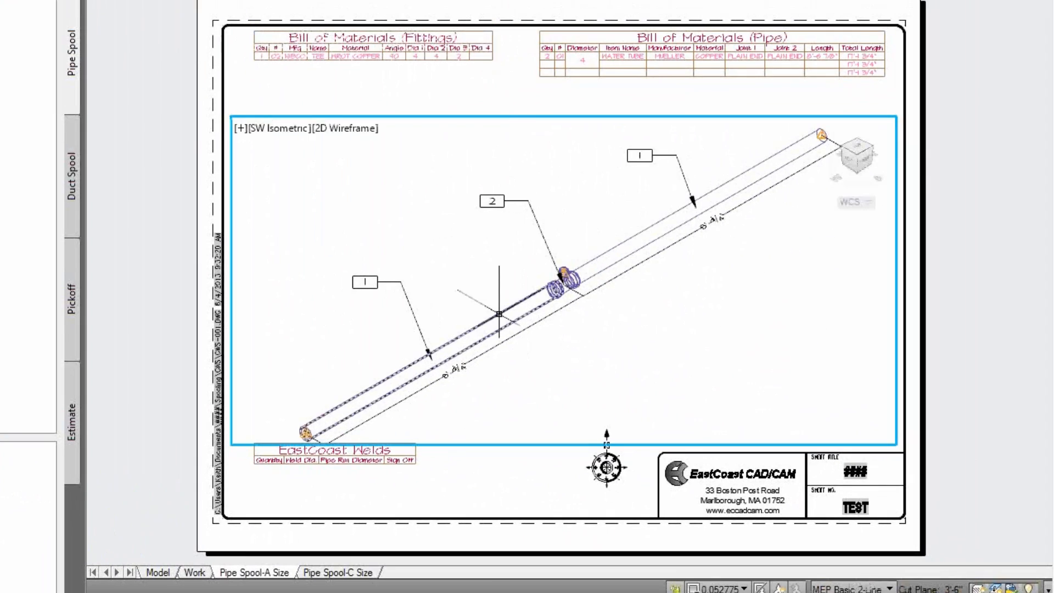
mouse_move(499, 315)
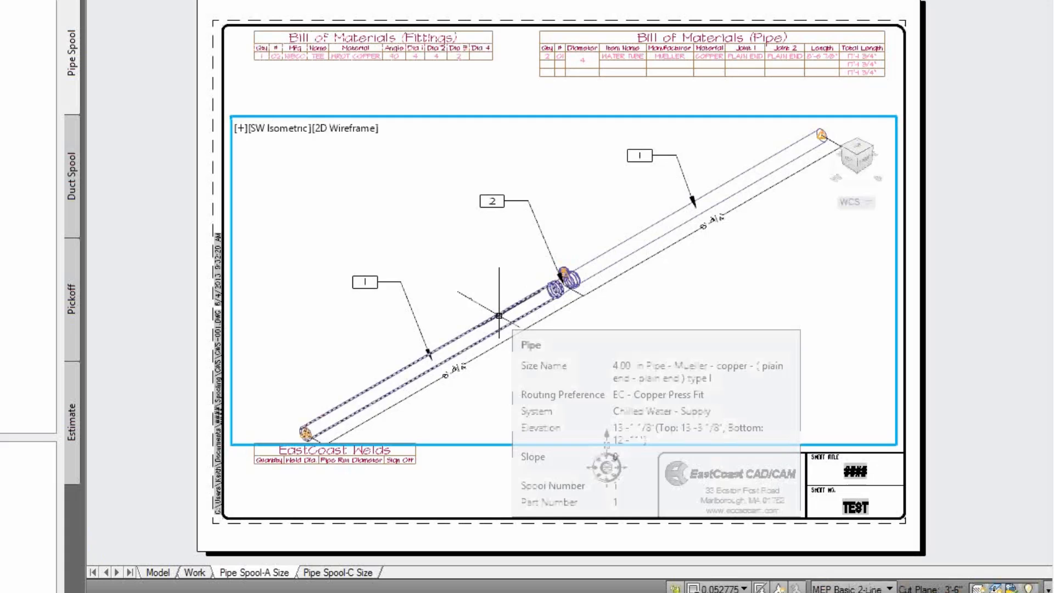
double_click(416, 78)
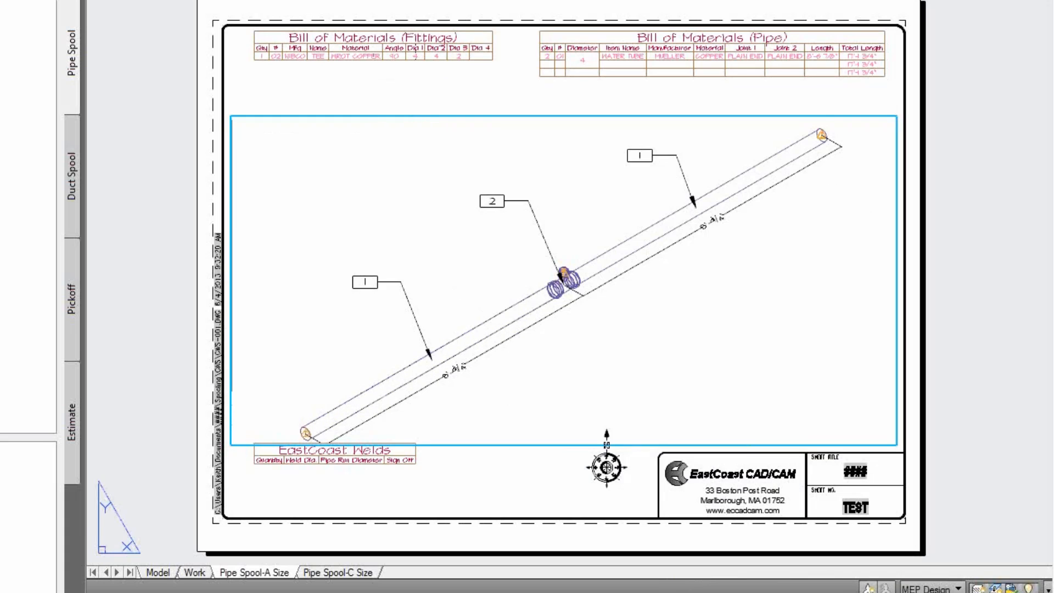
- Select the fittings bill of materials again to examine the table on the sheet
left_click(429, 59)
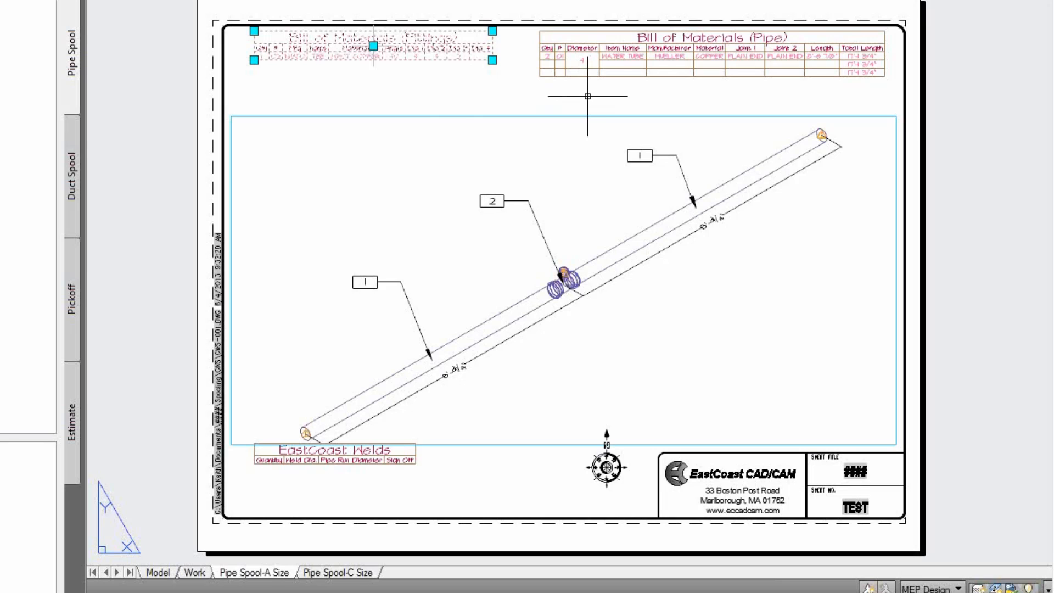
mouse_move(414, 46)
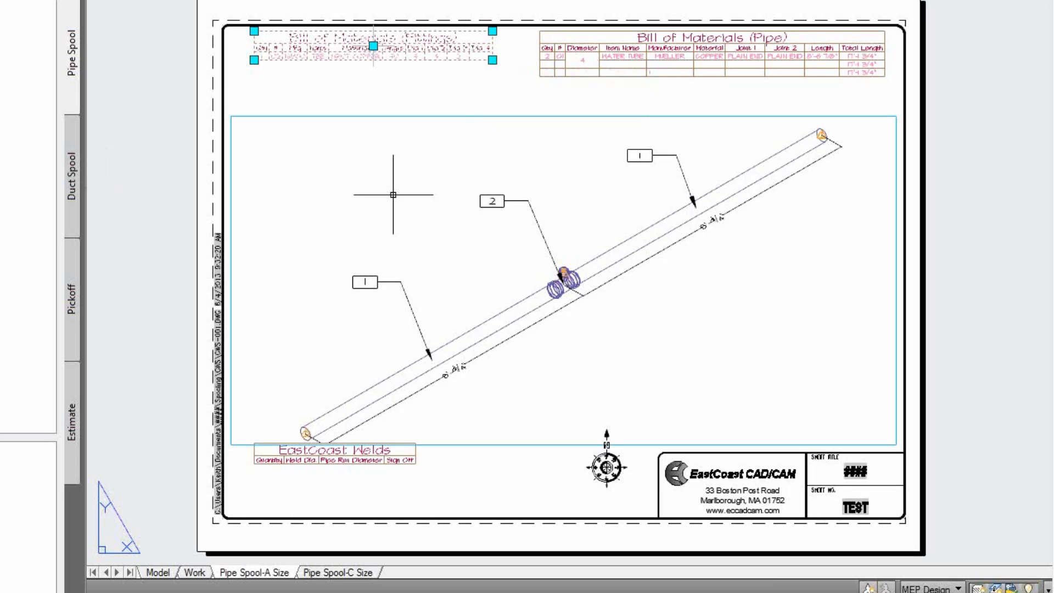
left_click(395, 97)
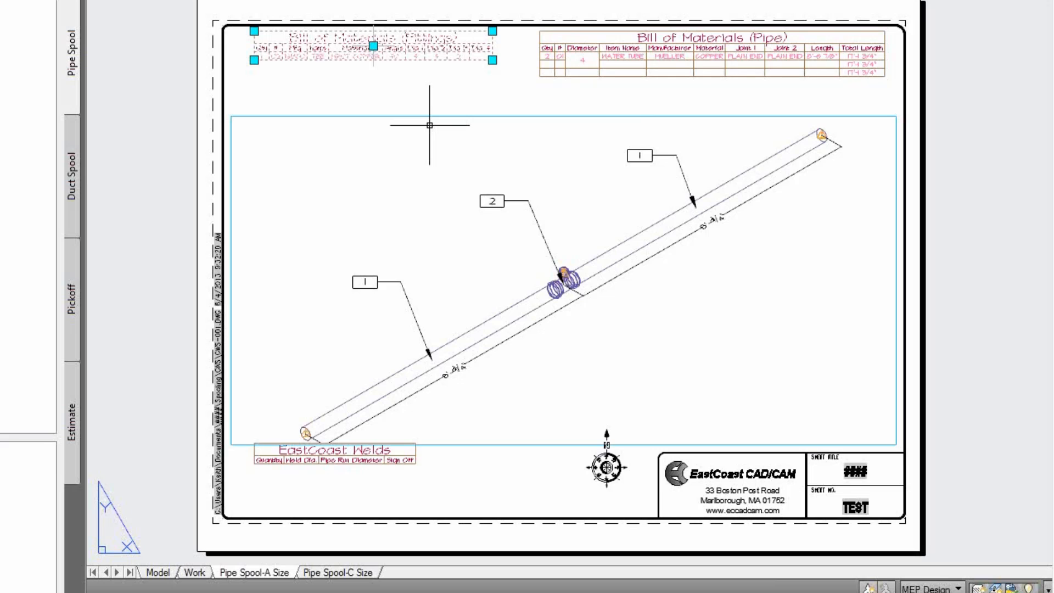
- Narrow the isometric viewport from its right edge to slightly less than half its width
left_click(476, 115)
left_click(896, 280)
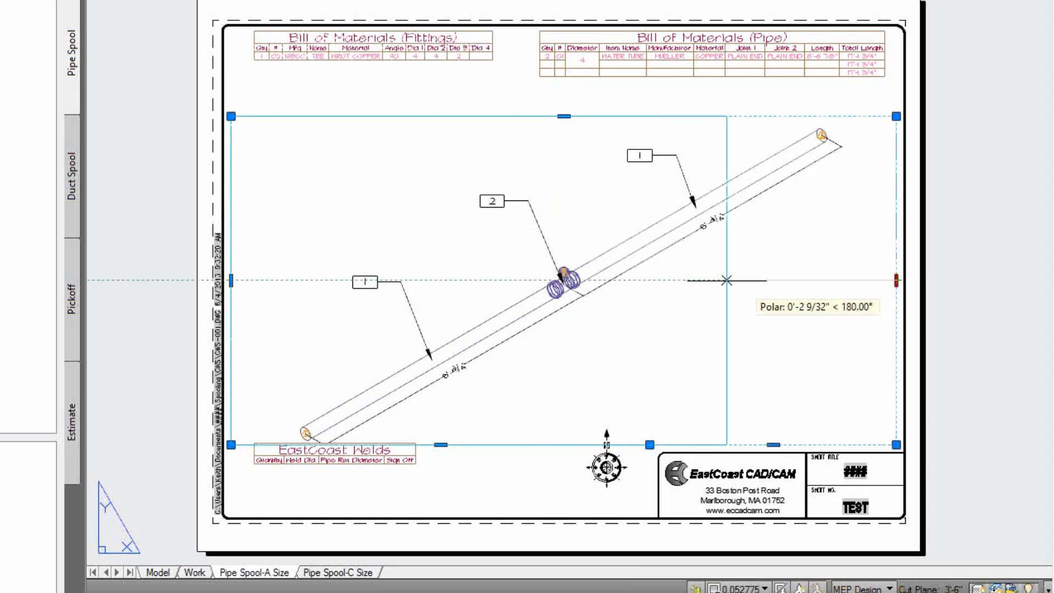
left_click(527, 280)
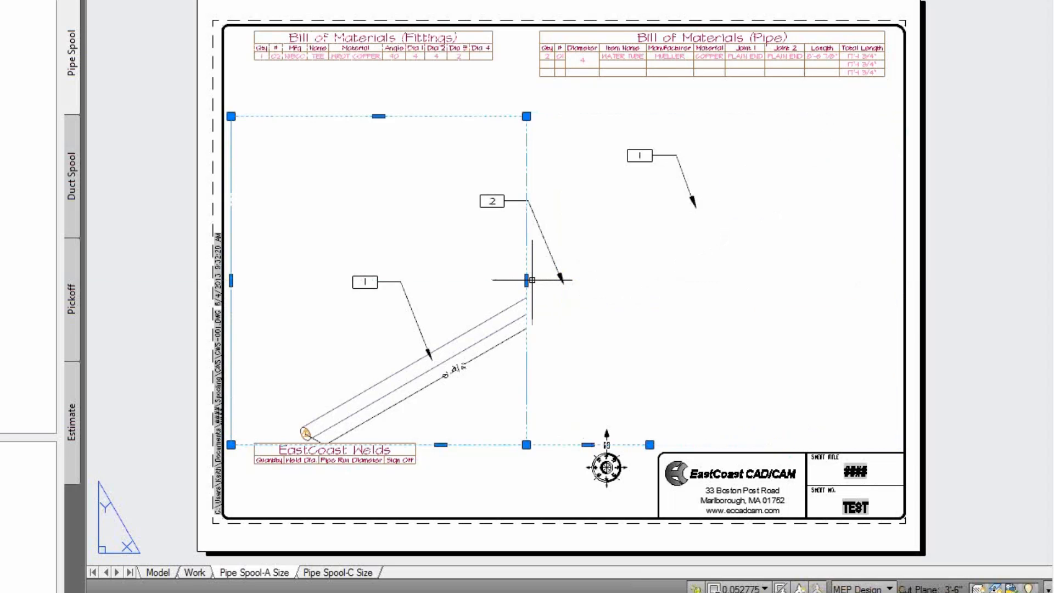
key("Escape")
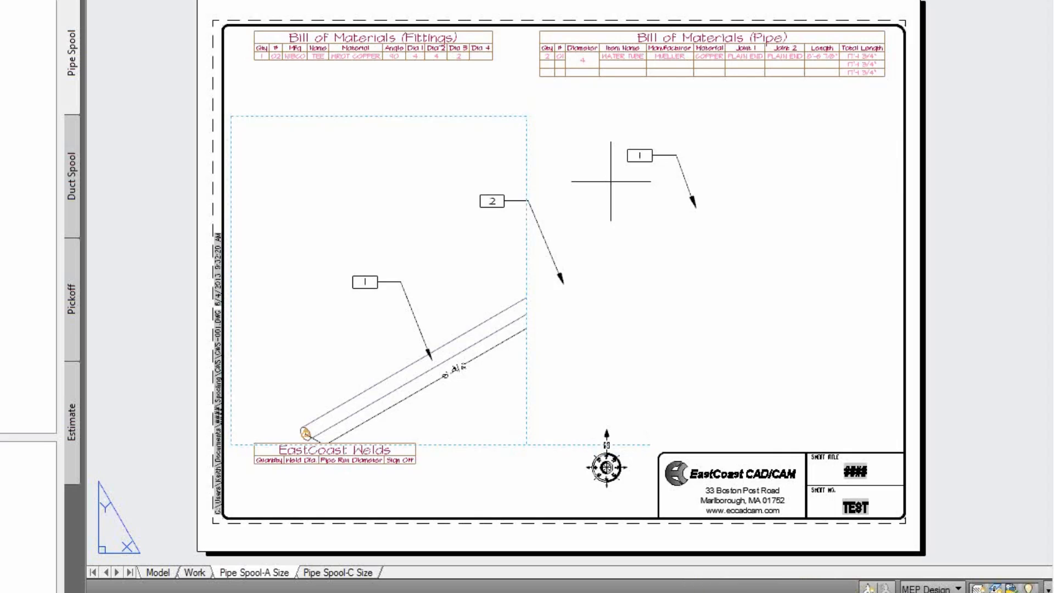
- Copy the narrowed viewport directly beside the original and set the copy to the Top view
left_click(231, 116)
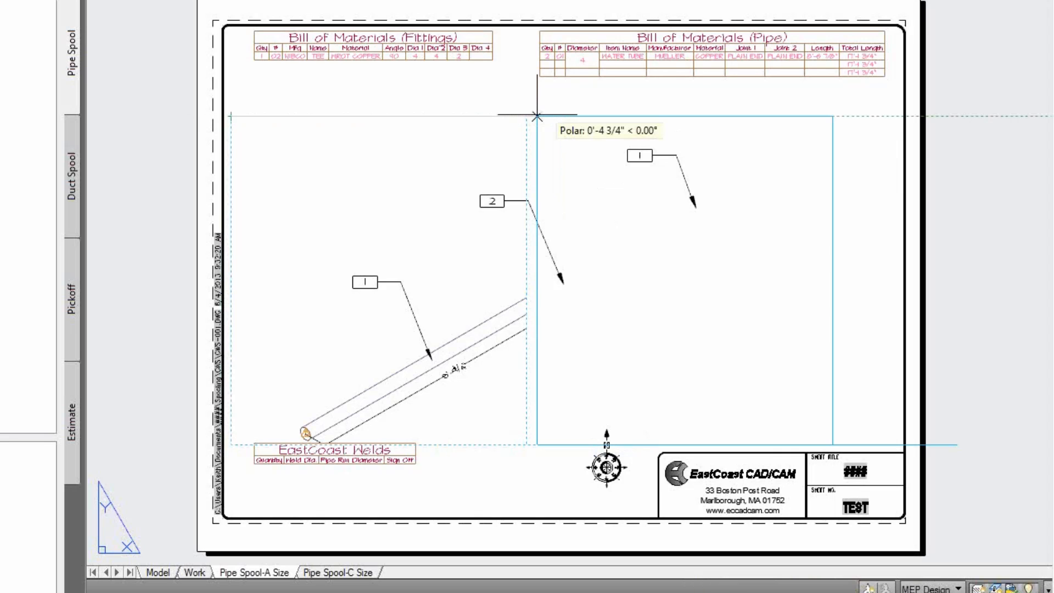
left_click(526, 116)
double_click(769, 205)
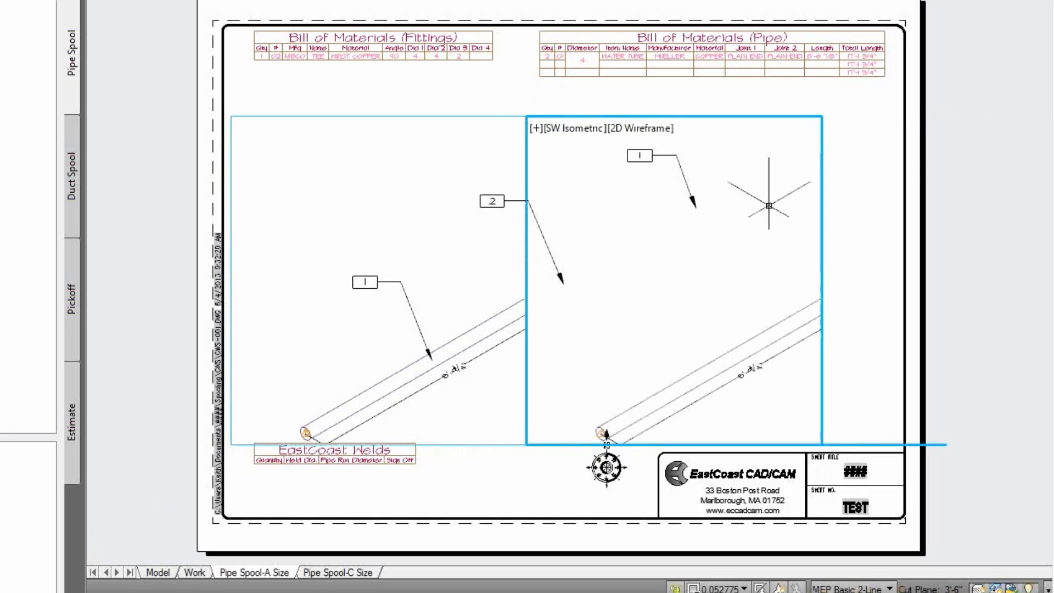
left_click(574, 129)
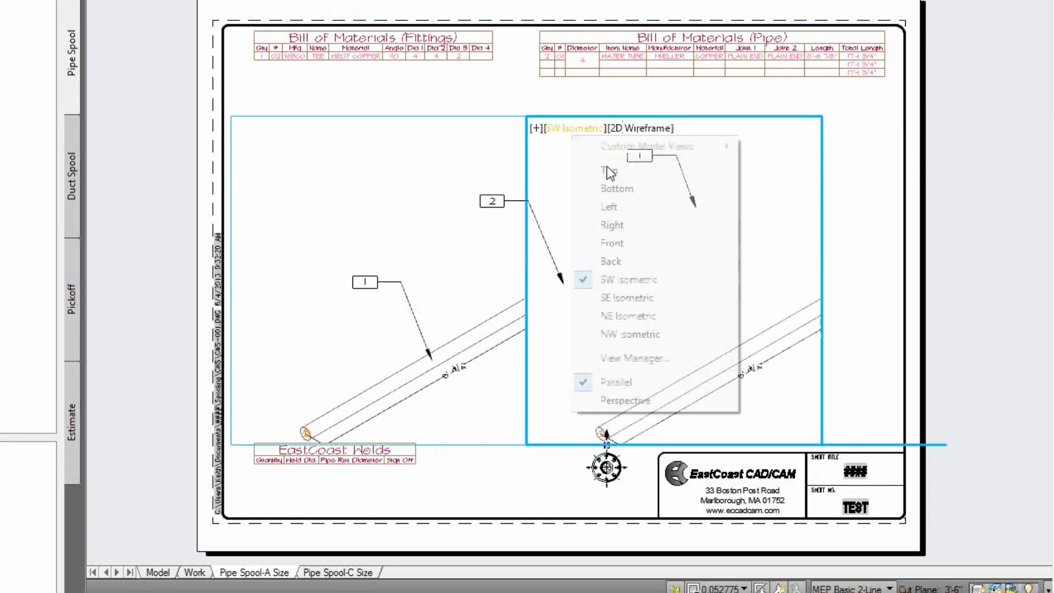
left_click(607, 166)
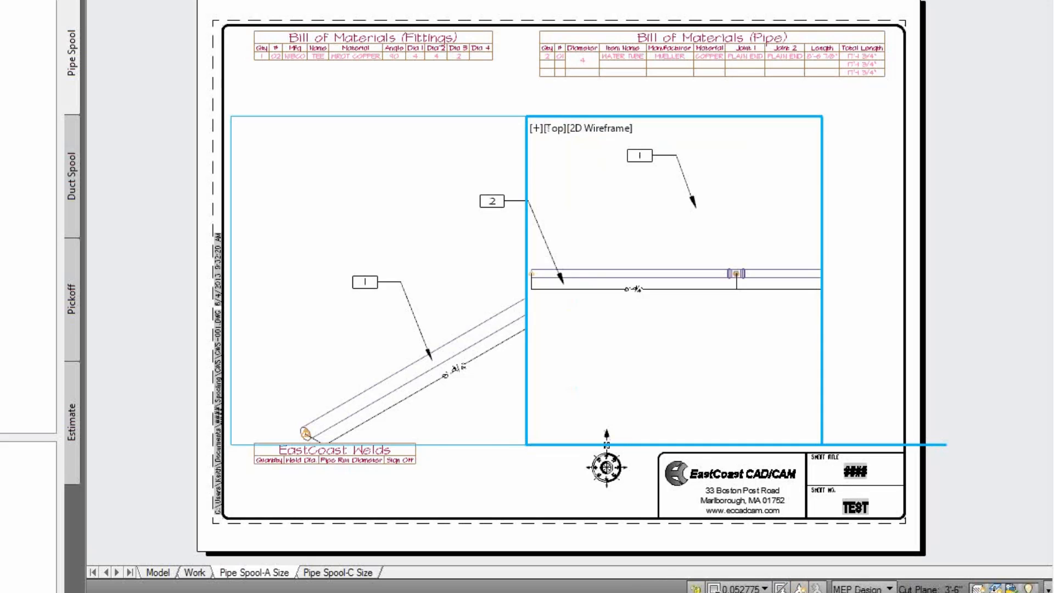
double_click(865, 161)
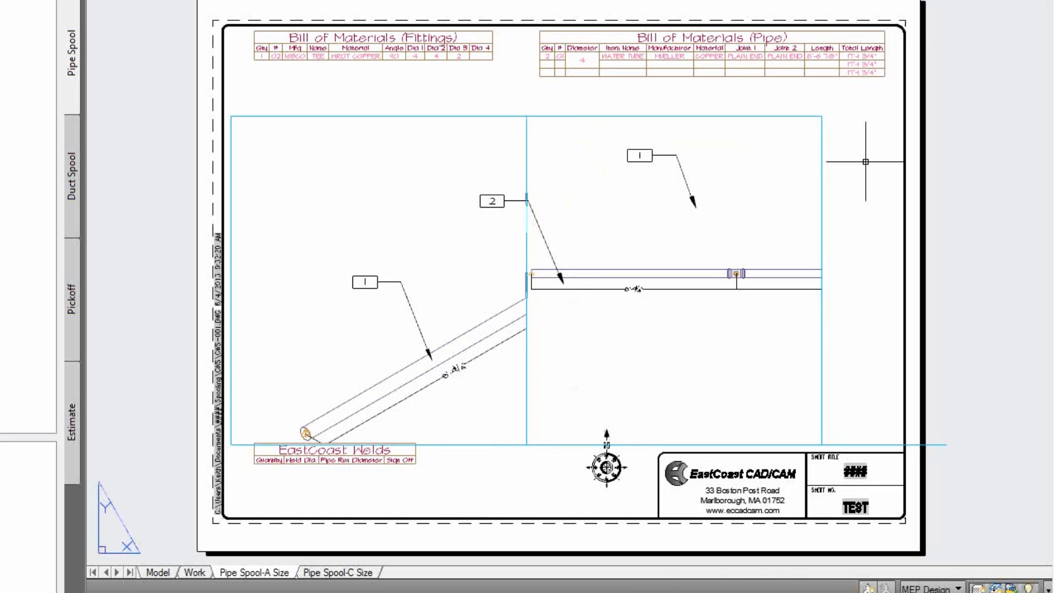
left_click(576, 135)
left_click(520, 110)
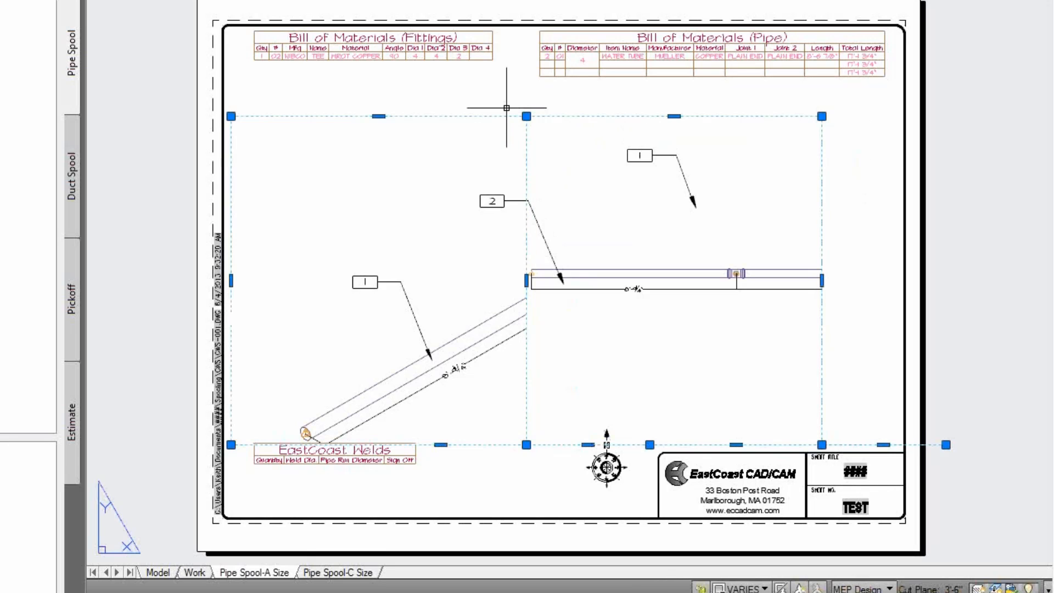
type("m")
key("Return")
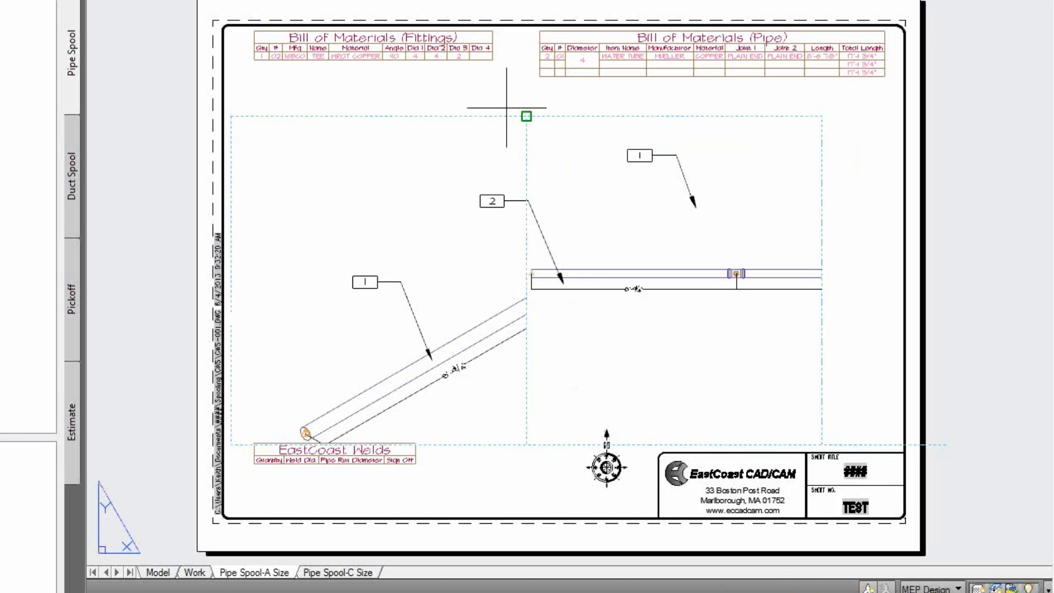
key("Escape")
- Regenerate the part number tags of the spool drawing with the Pipe Number Tags command
left_click(459, 97)
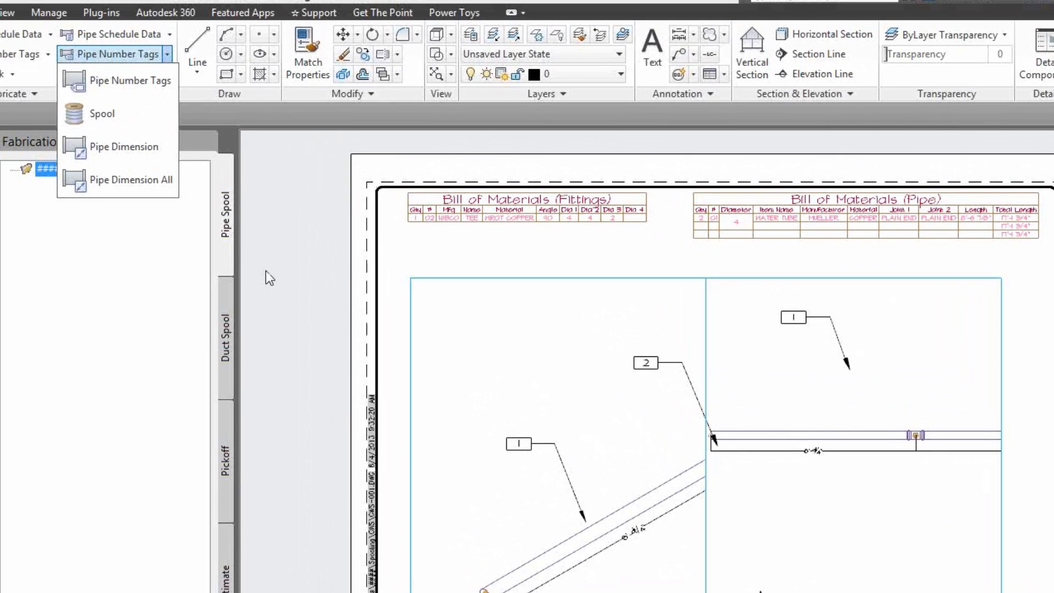
left_click(104, 81)
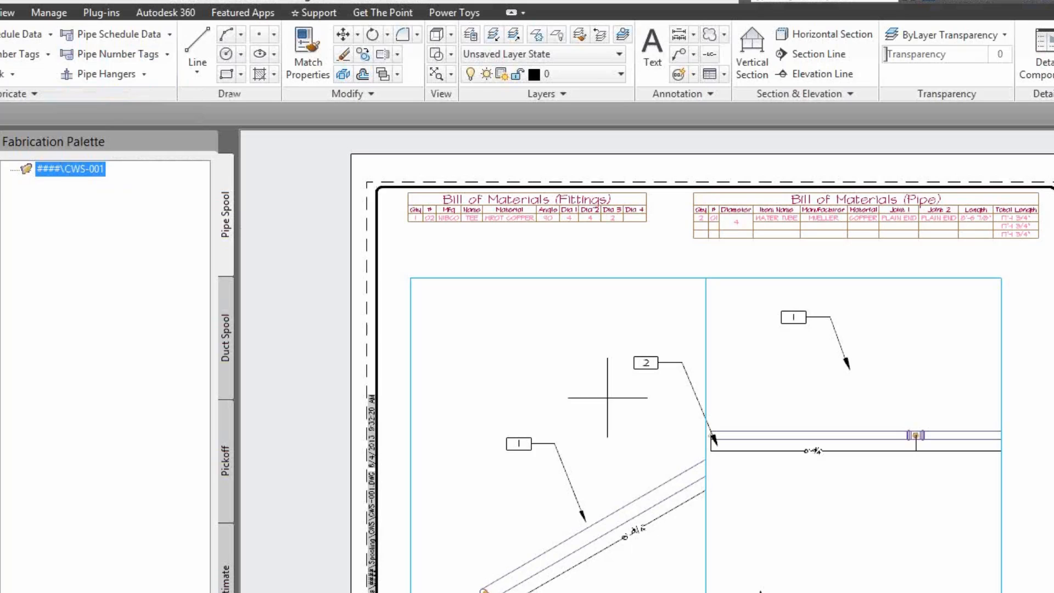
left_click(551, 374)
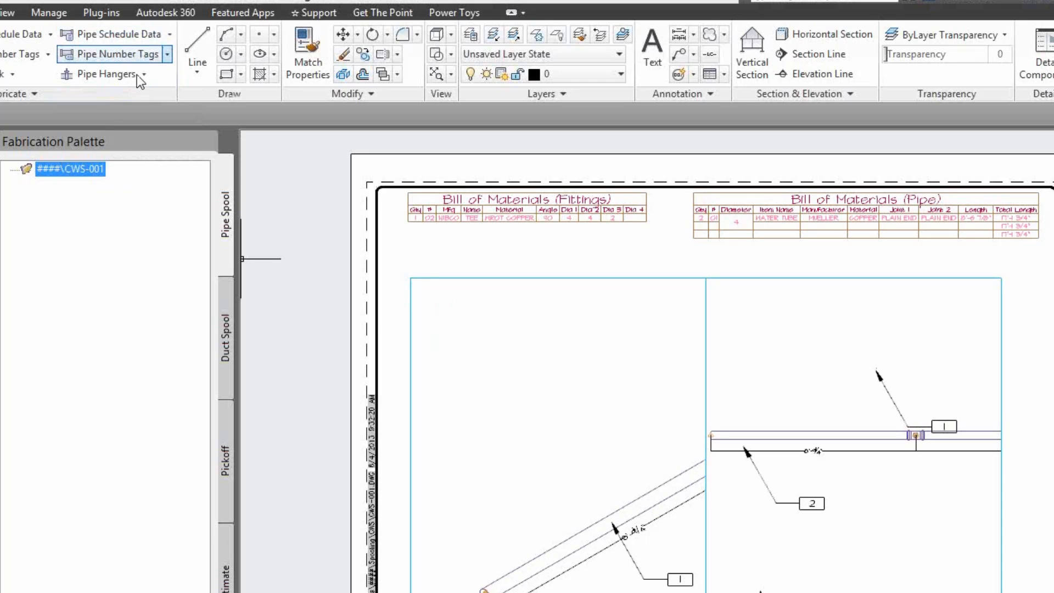
- Run Pipe Number Tags again for the default viewport number 1, and activate the isometric viewport
left_click(166, 54)
left_click(130, 80)
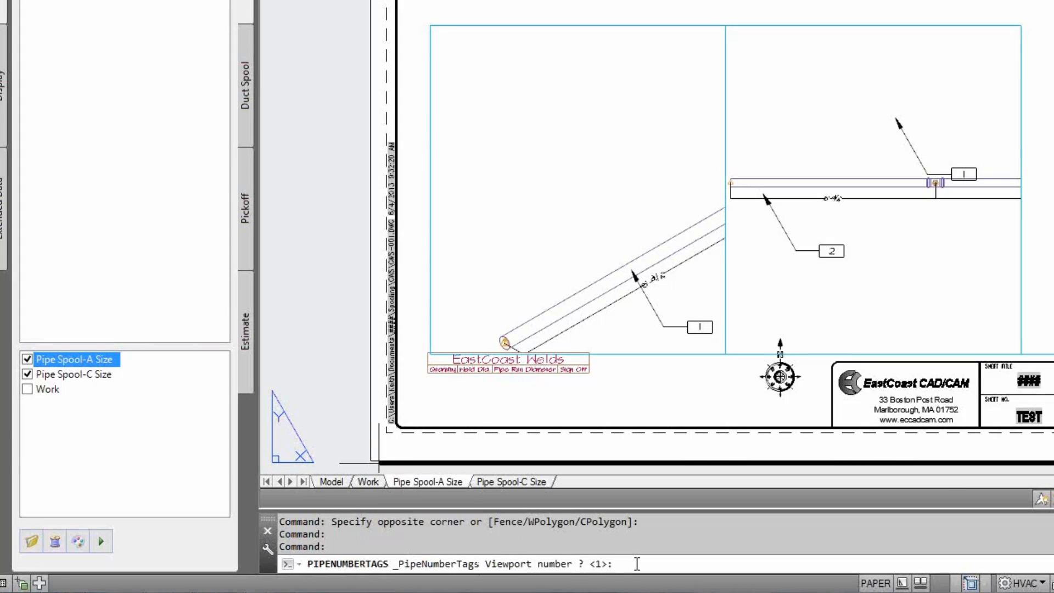
key("Return")
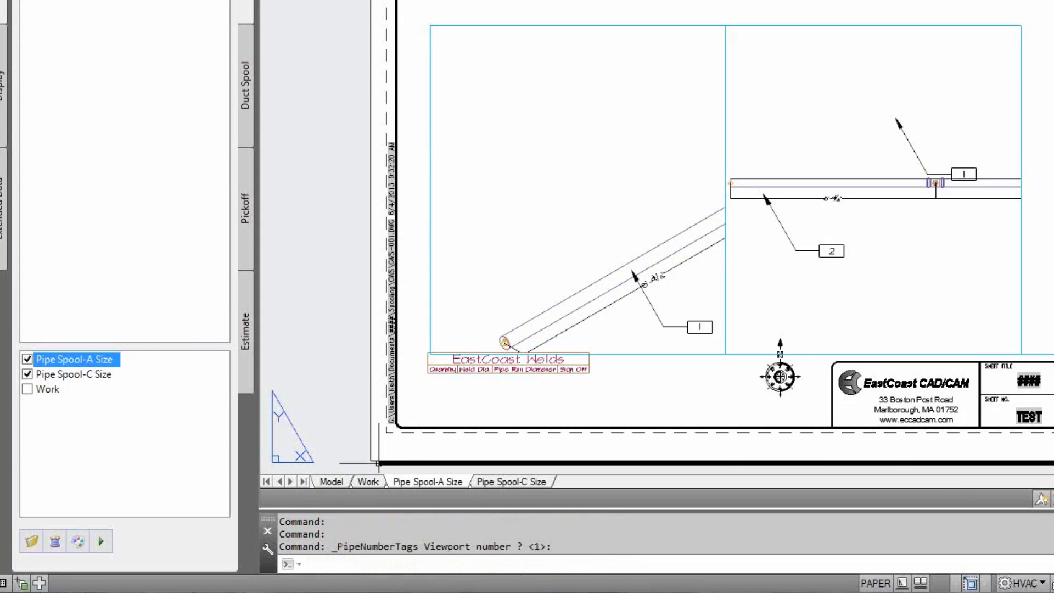
double_click(643, 207)
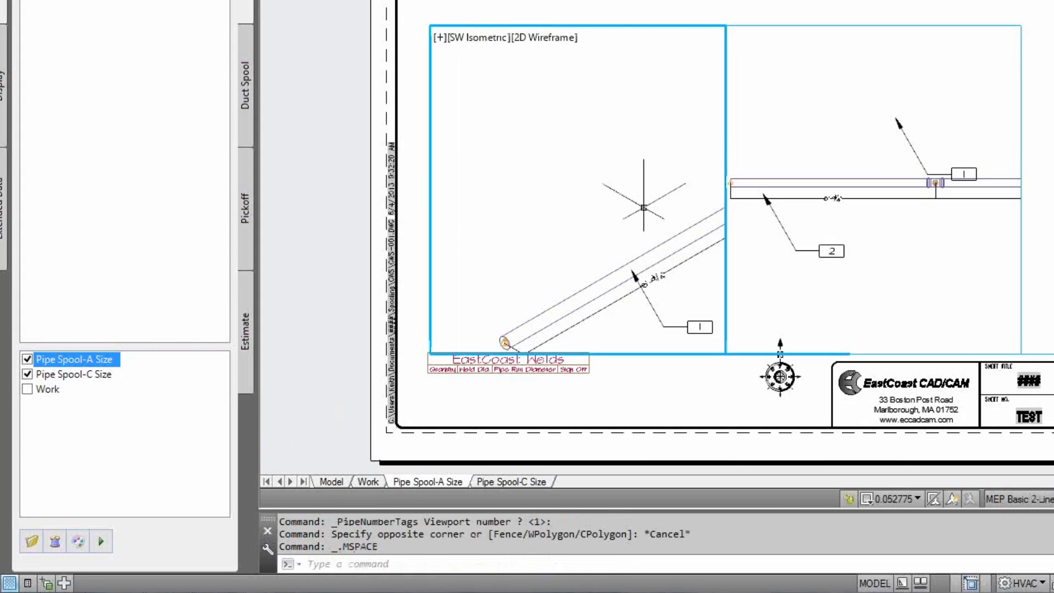
- Fit the whole spool inside the SW Isometric viewport with Zoom Extents and a smaller scale, and return to paper space
middle_click_drag(643, 207, 585, 140)
type("z")
key("Return")
type("e")
key("Return")
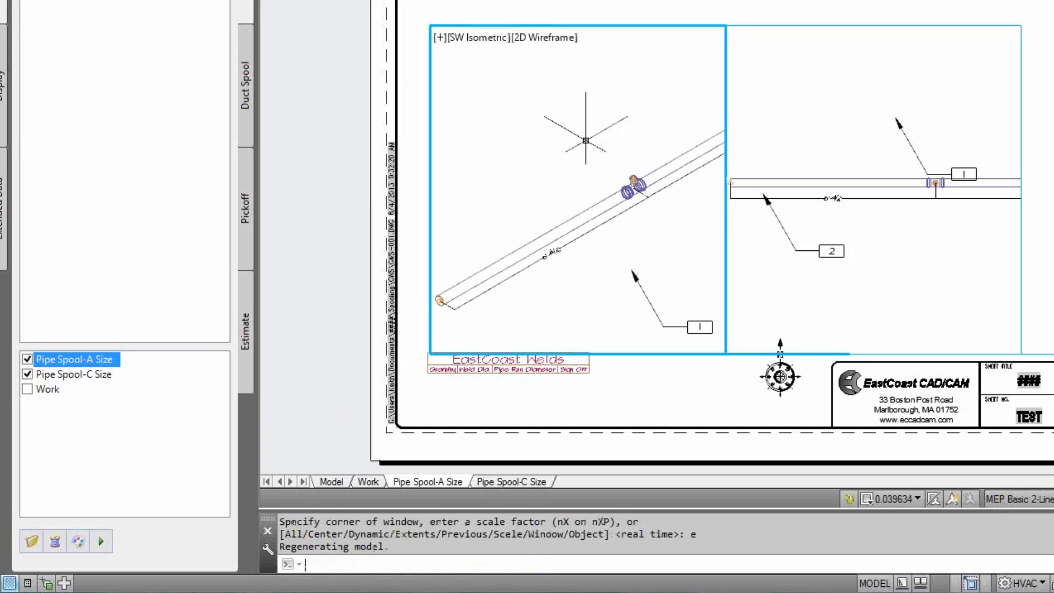
scroll(666, 94, "down", 5)
middle_click_drag(665, 94, 575, 139)
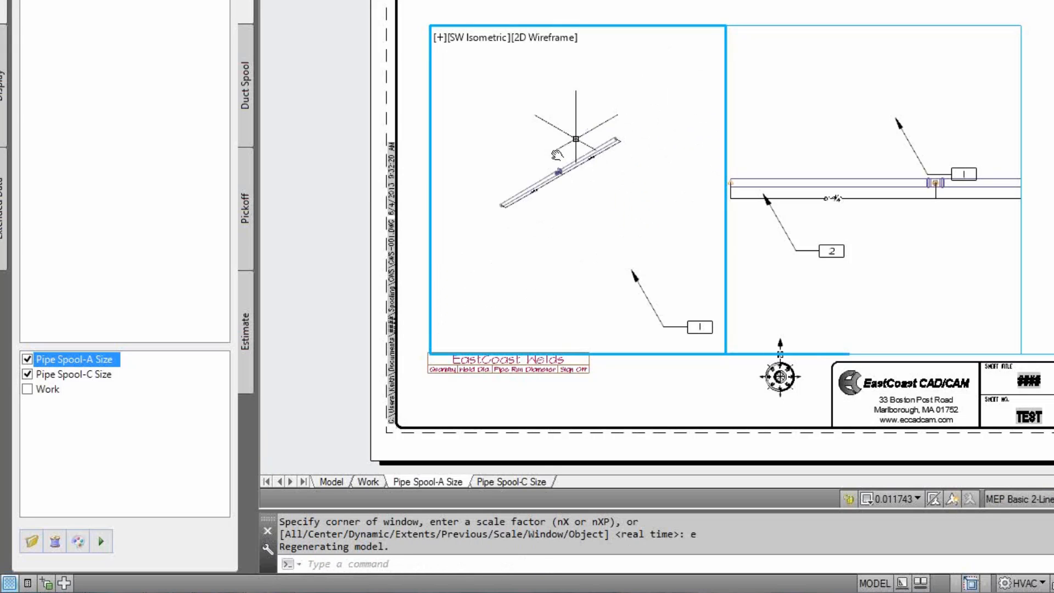
scroll(557, 154, "up", 3)
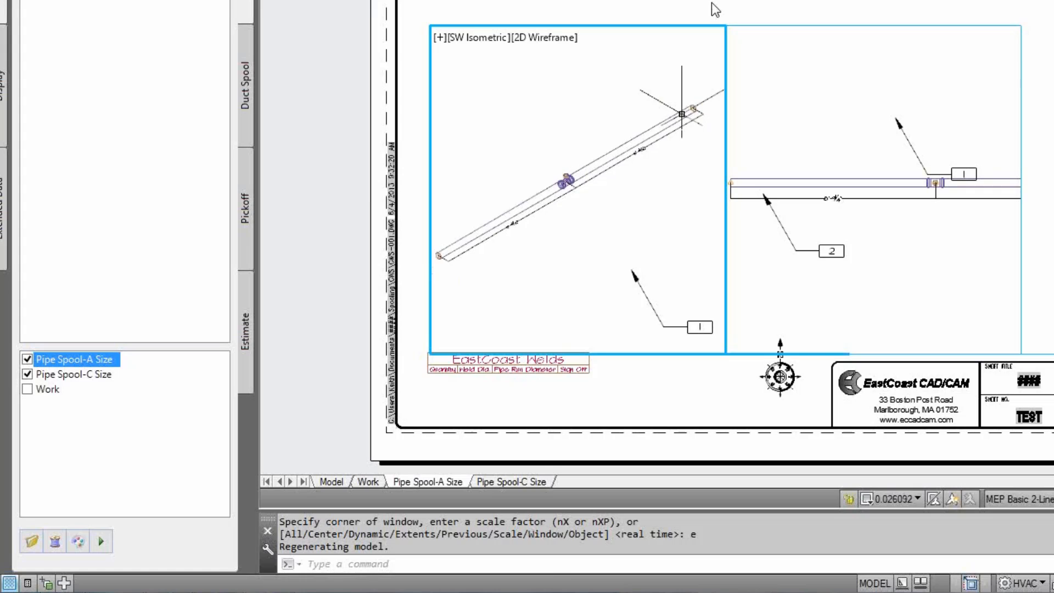
double_click(678, 6)
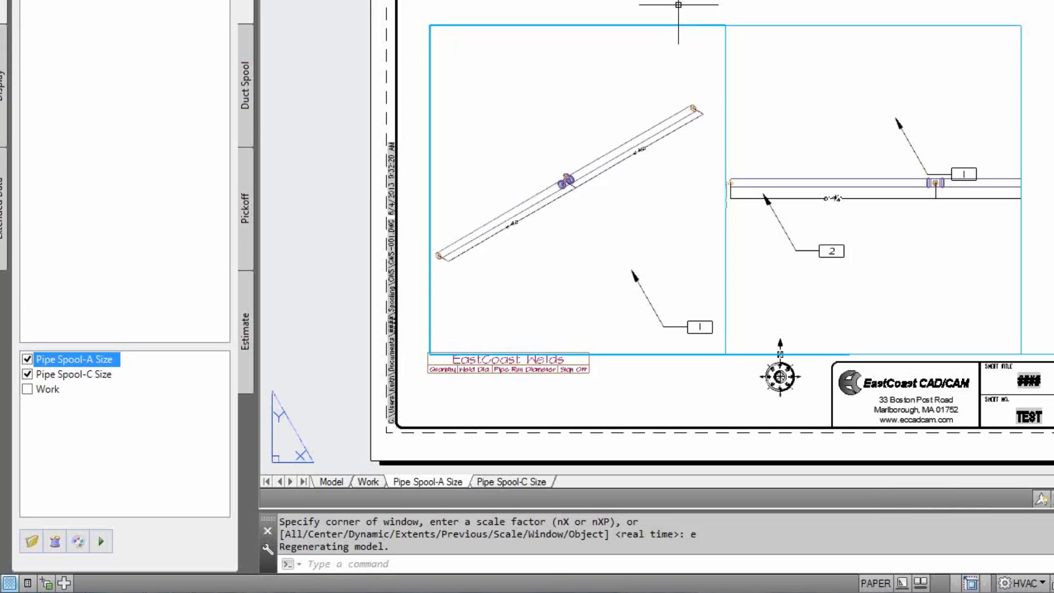
- Activate the Top viewport and reduce its scale so the spool fits within the frame
double_click(850, 87)
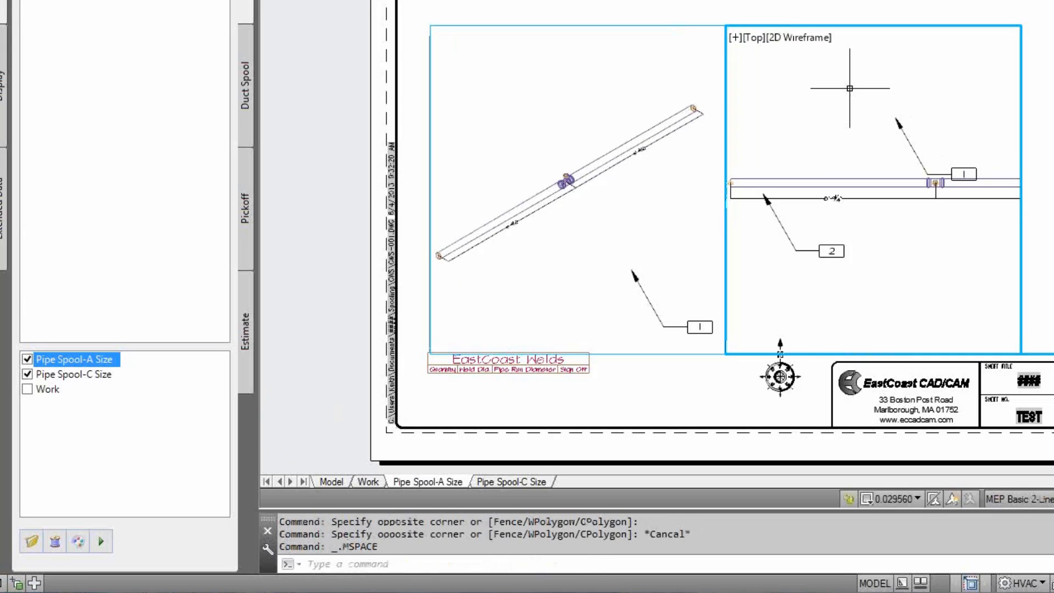
scroll(850, 87, "down", 3)
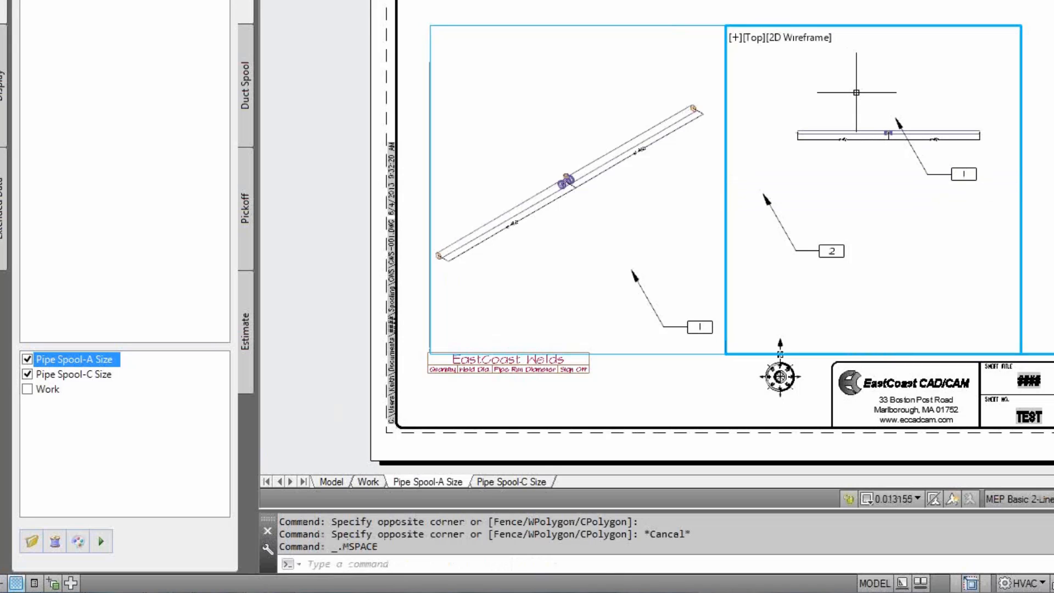
scroll(856, 93, "up", 2)
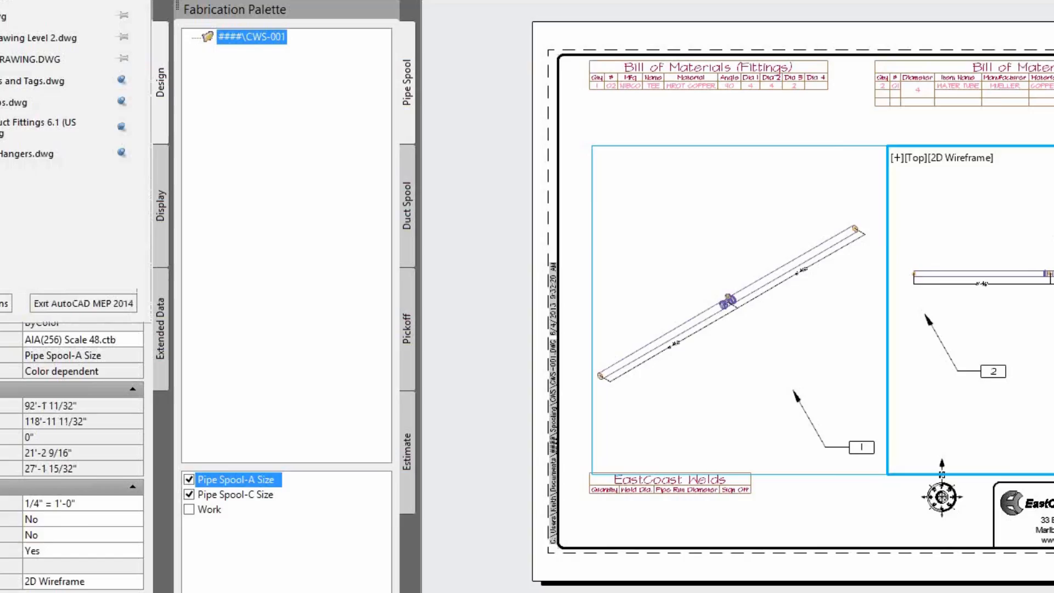
- Review the pipe spool template, path and numbering settings in the ECTools options, and leave them without changes
left_click(17, 15)
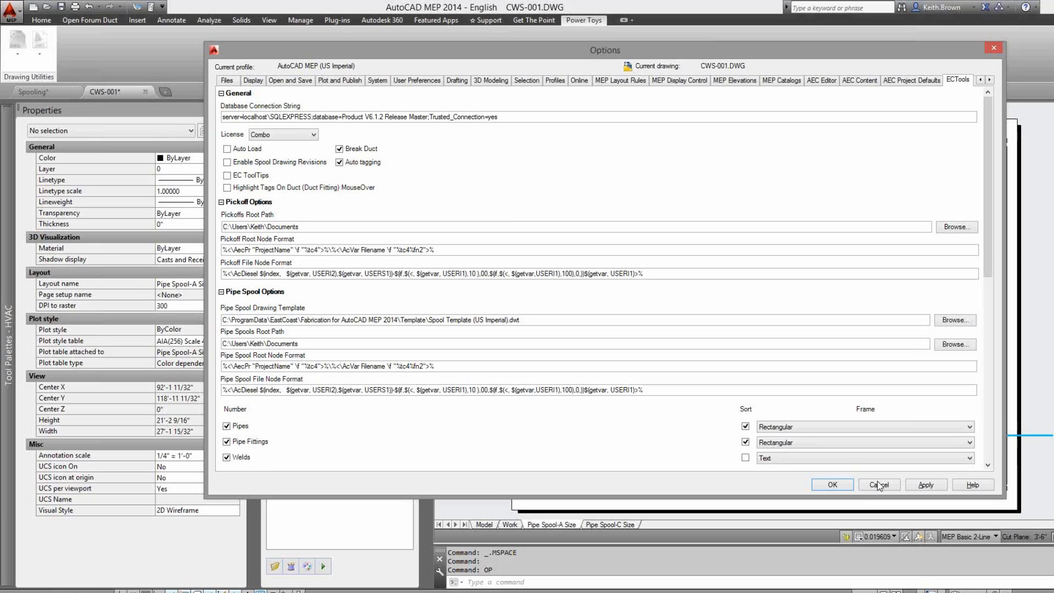
left_click(878, 485)
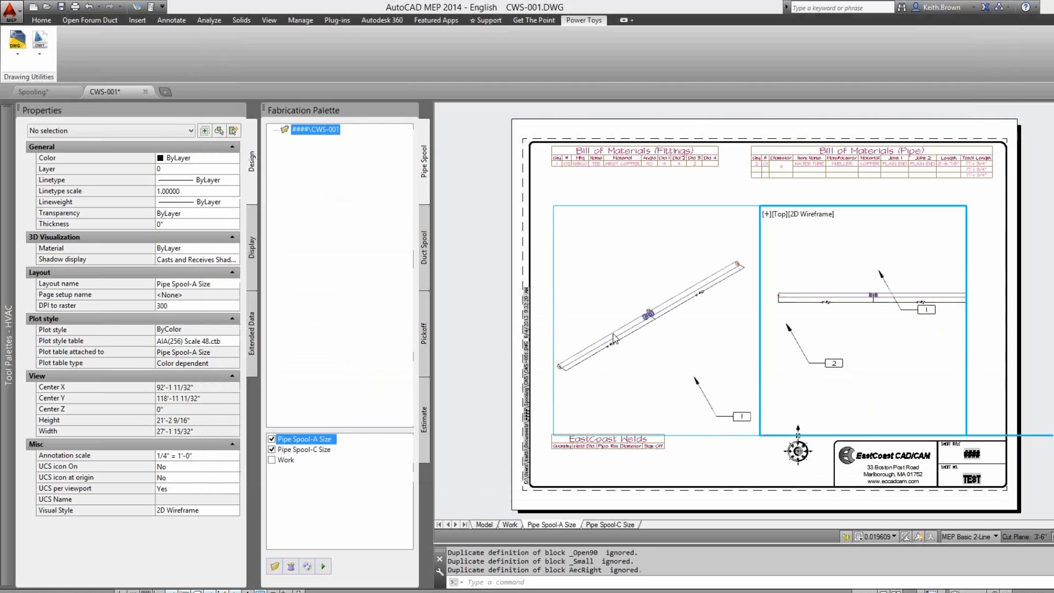
- Close the CWS-001 drawing and narrow the Pipe Spool-A Size viewport of the spool template from its right edge
left_click(145, 92)
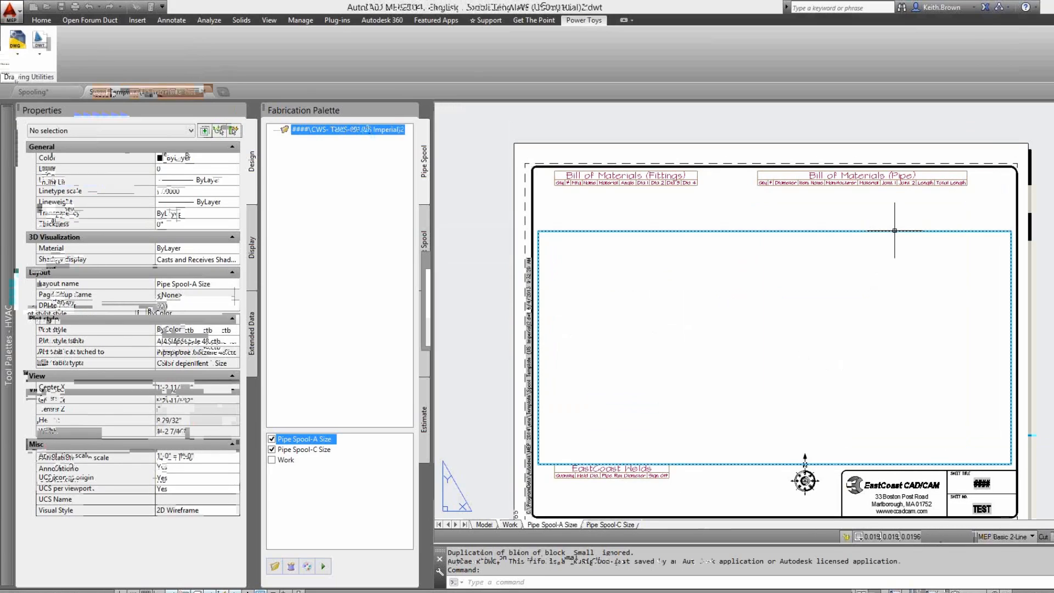
left_click(895, 231)
left_click(1011, 347)
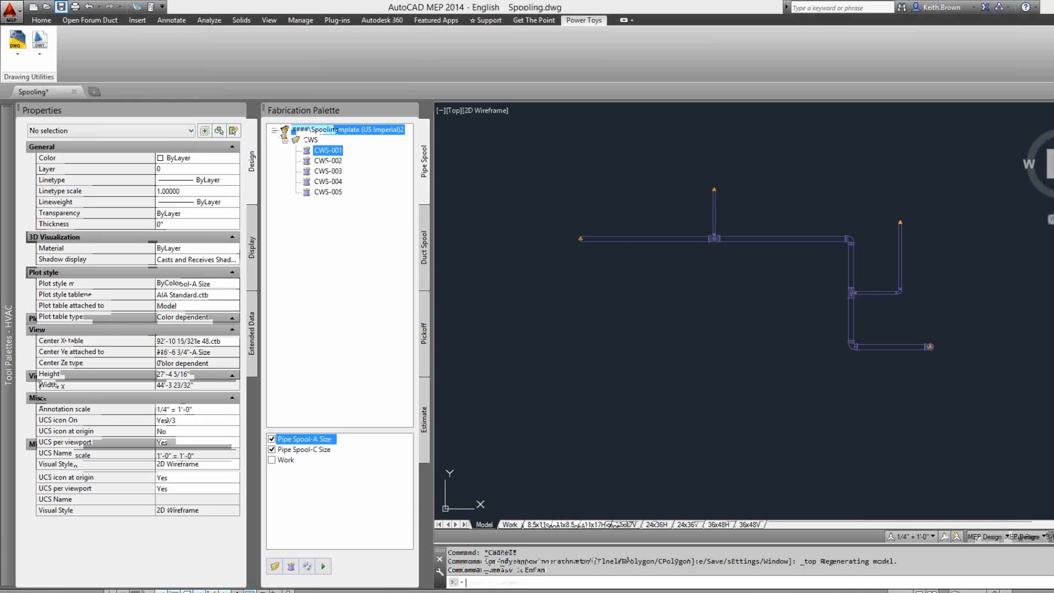
- Lengthen the left-hand pipe of spool CWS-001 in the model and generate that spool's drawing again
right_click(328, 150)
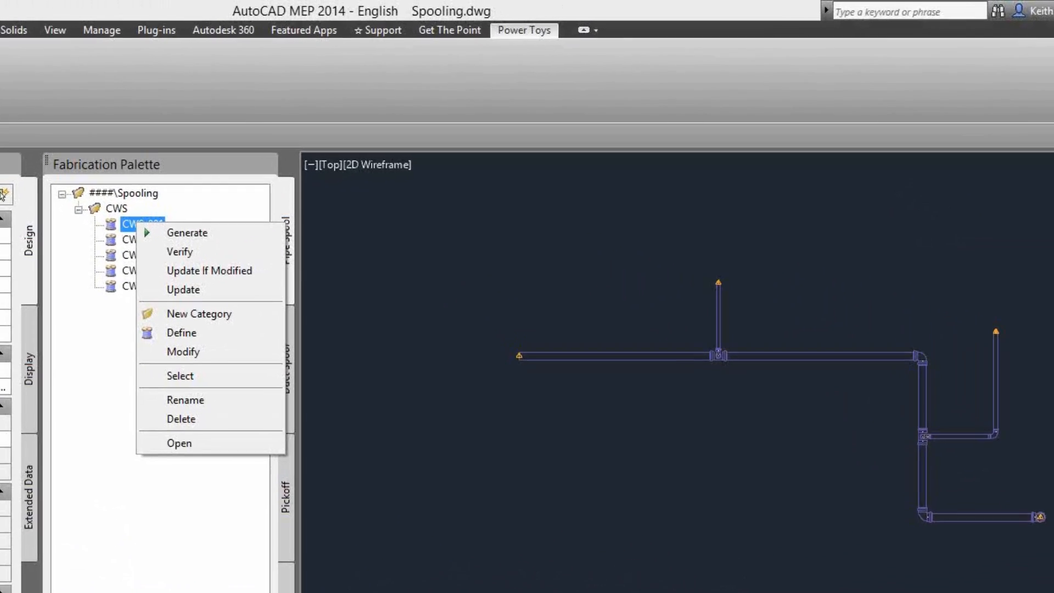
left_click(162, 388)
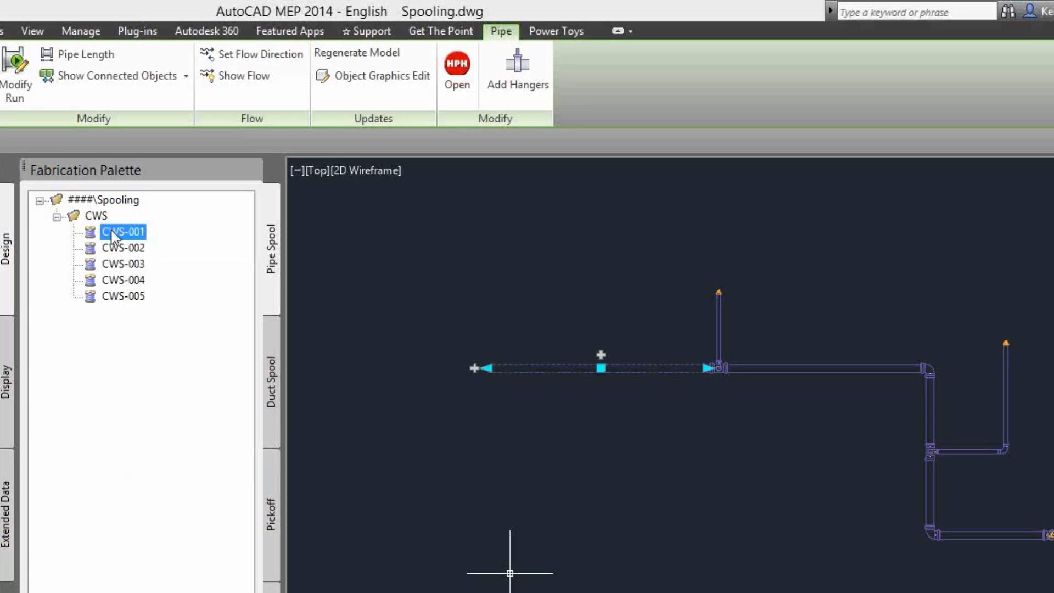
right_click(114, 234)
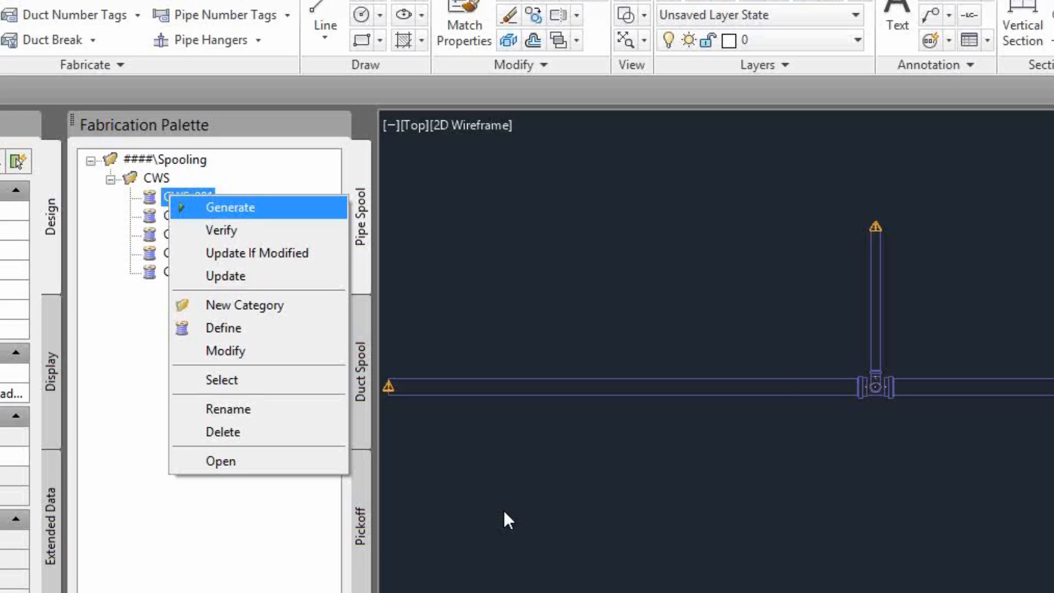
key("Return")
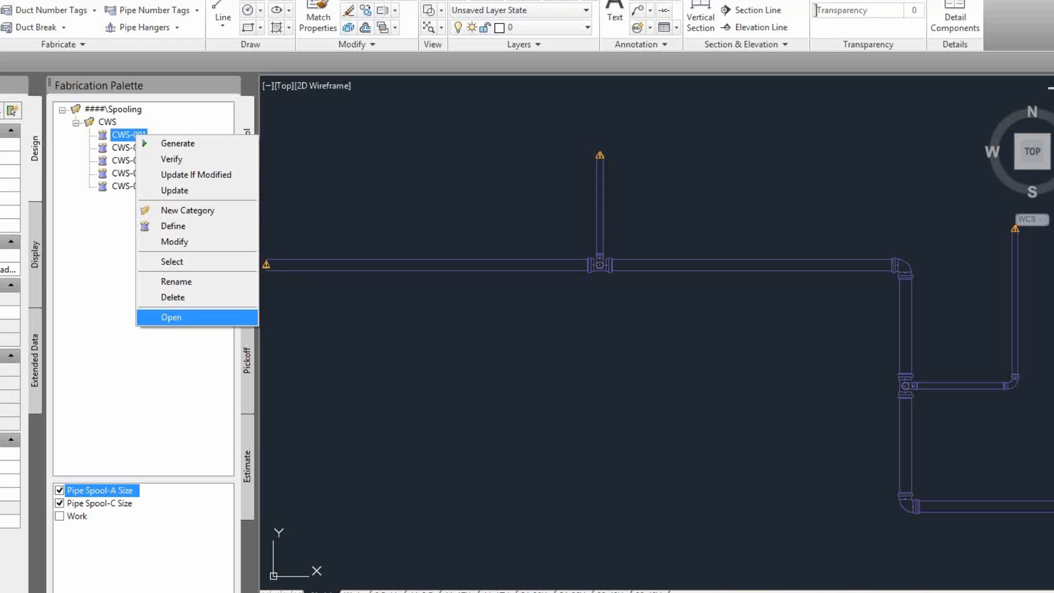
- Open the CWS-001 spool drawing to check its pipes and bill of materials, and close it without saving
left_click(171, 317)
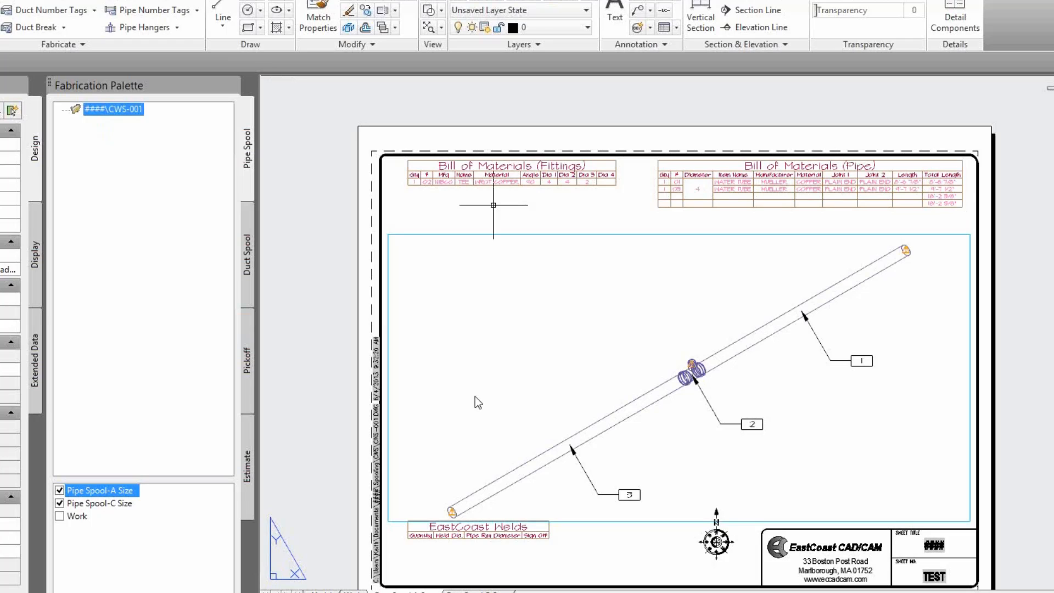
key("ctrl+F4")
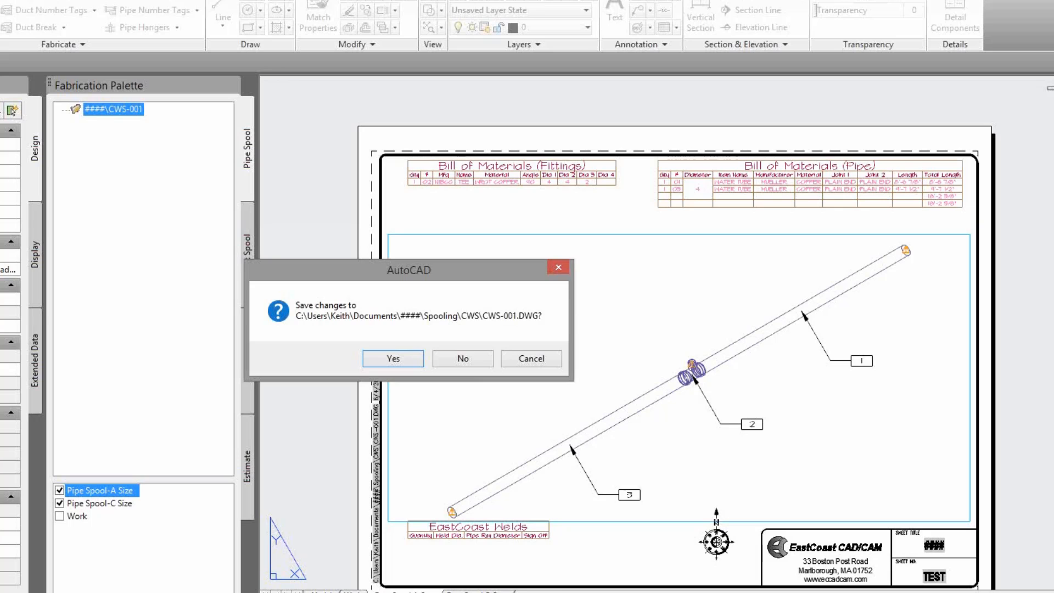
left_click(463, 358)
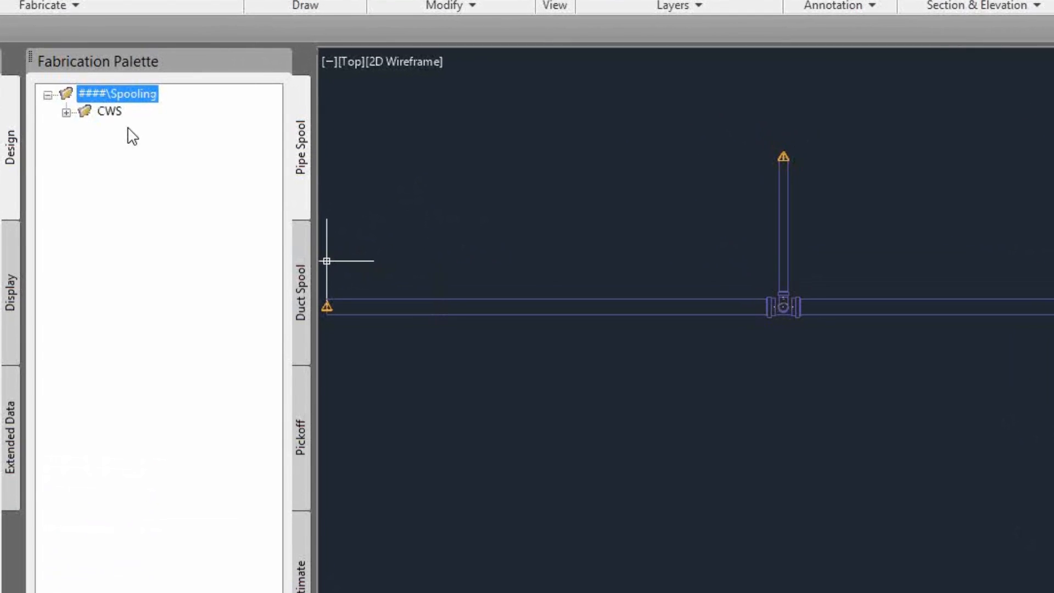
- Delete spool CWS-001 from the CWS category
double_click(109, 110)
right_click(130, 129)
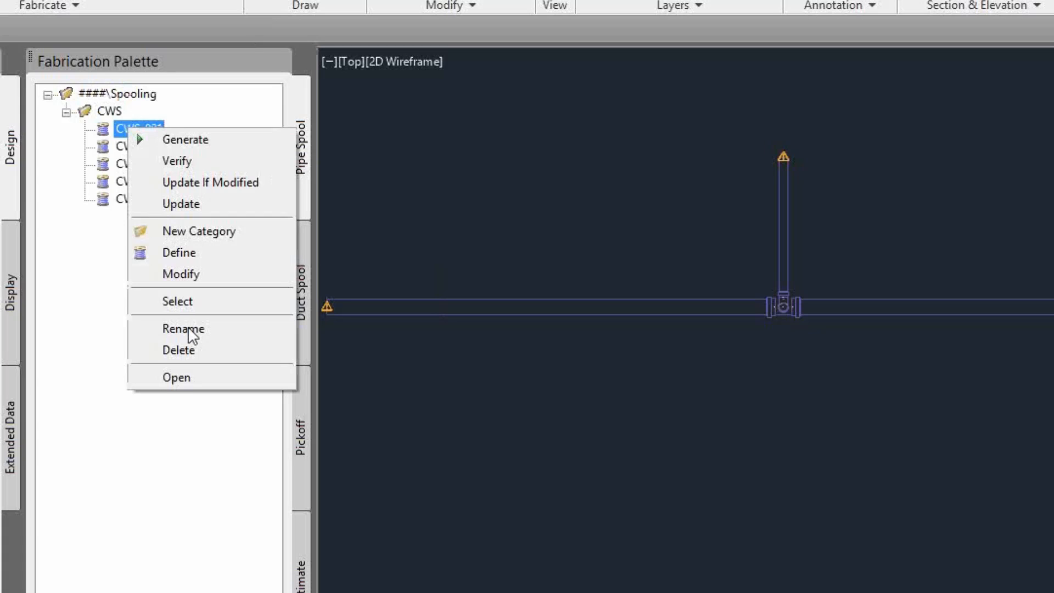
left_click(191, 331)
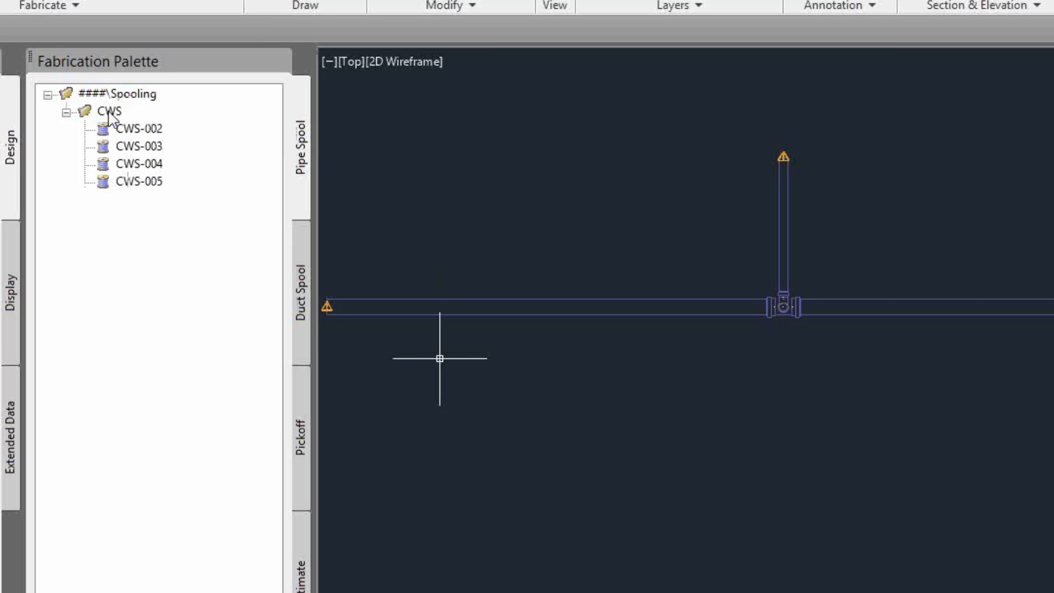
- Colour the piping by spool with a display theme whose legend lists Spool 2 to Spool 5
right_click(109, 113)
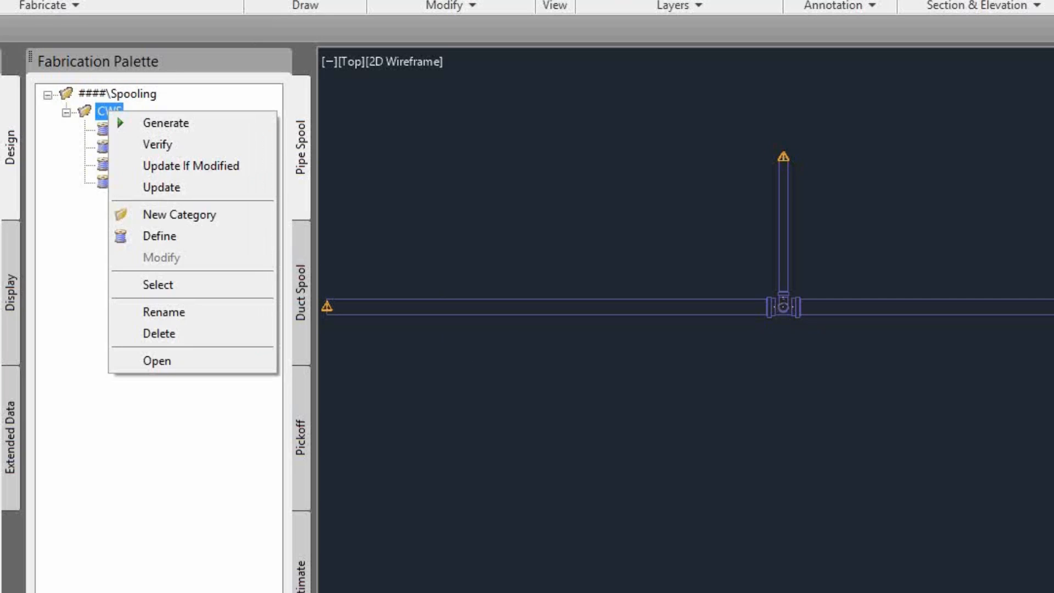
left_click(505, 325)
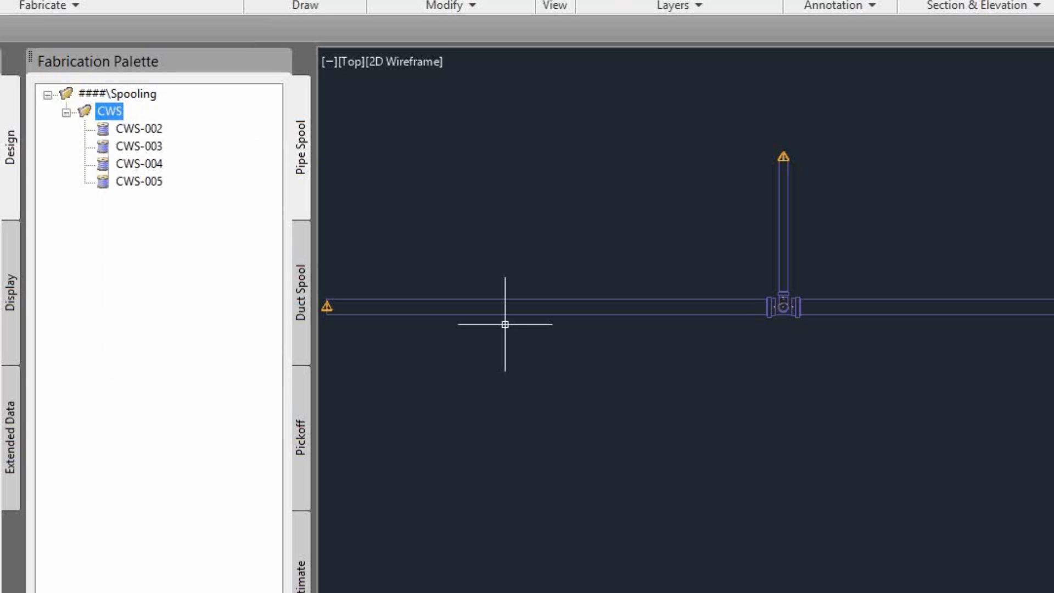
mouse_move(505, 316)
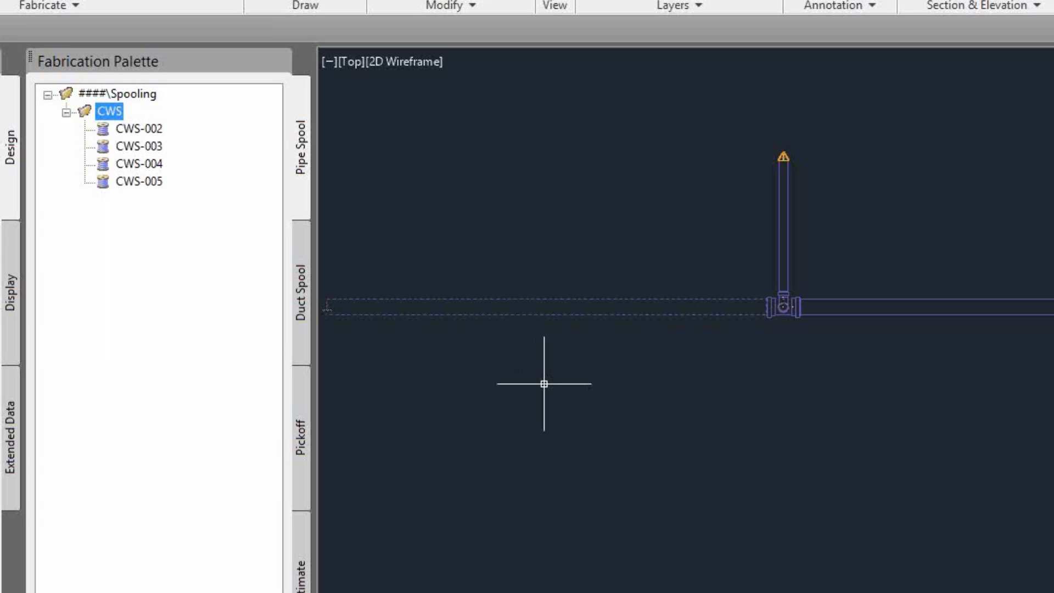
scroll(552, 390, "down", 5)
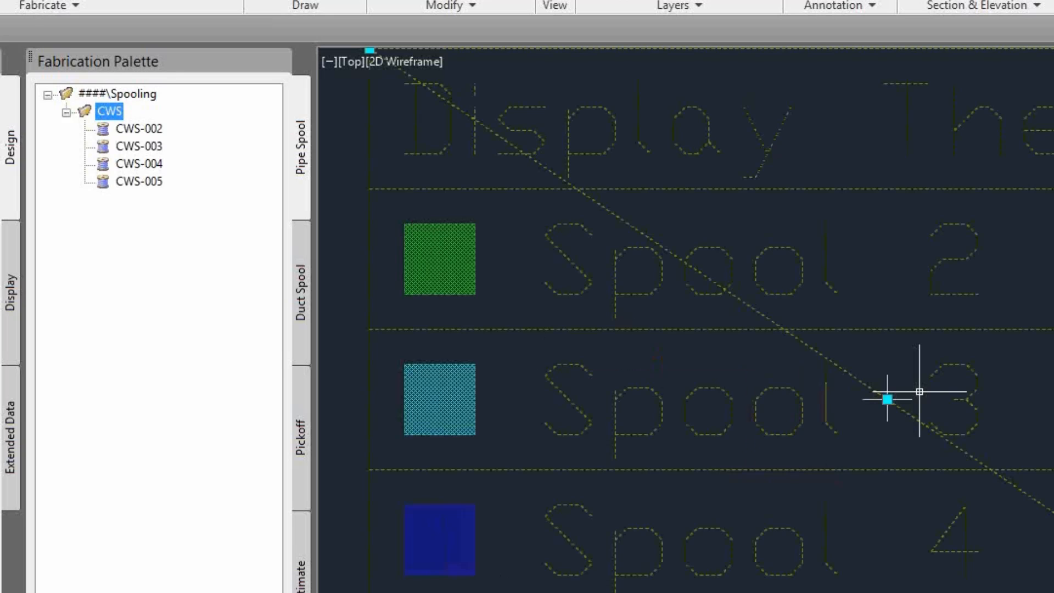
scroll(836, 427, "down", 4)
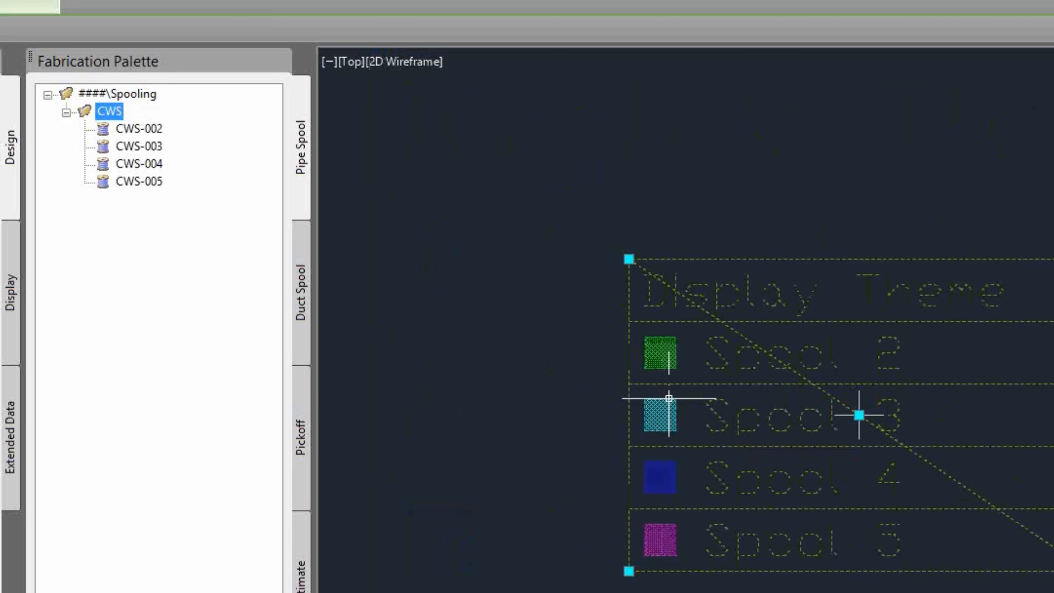
scroll(669, 398, "down", 2)
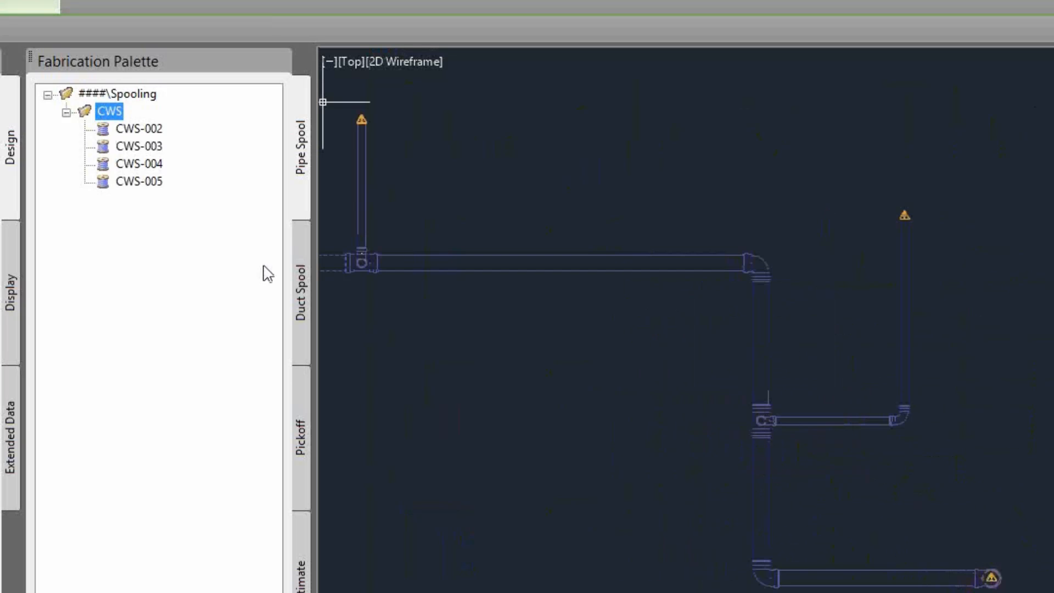
mouse_move(597, 384)
middle_mouse_down()
mouse_move(641, 370)
mouse_move(895, 391)
middle_mouse_up()
scroll(895, 390, "down", 2)
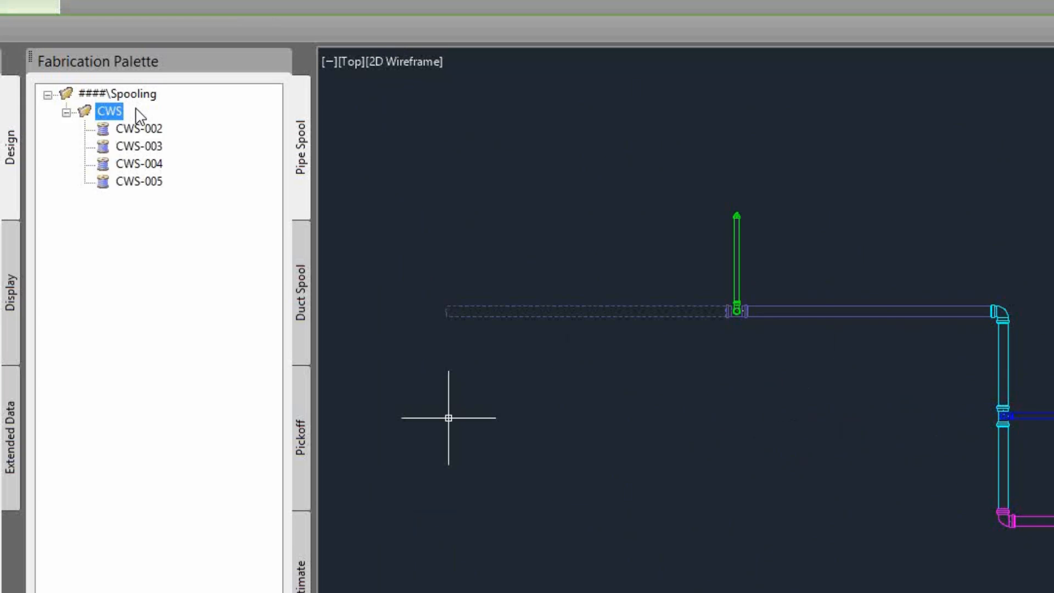
- Define spool CWS-006 in the CWS category from the two uncoloured horizontal pipes and the tee between them
right_click(112, 106)
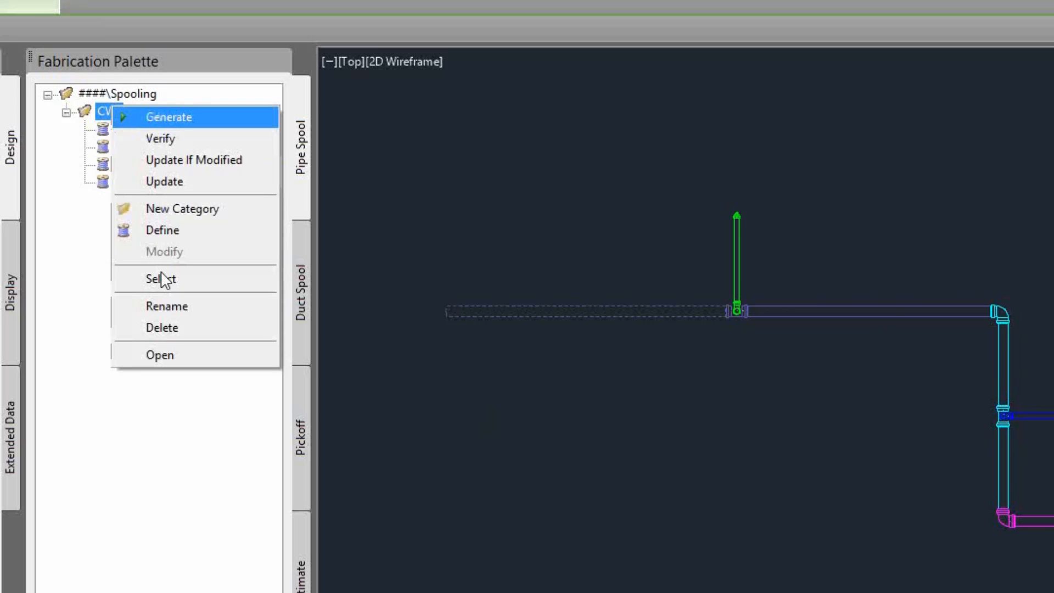
left_click(167, 233)
scroll(571, 296, "down", 3)
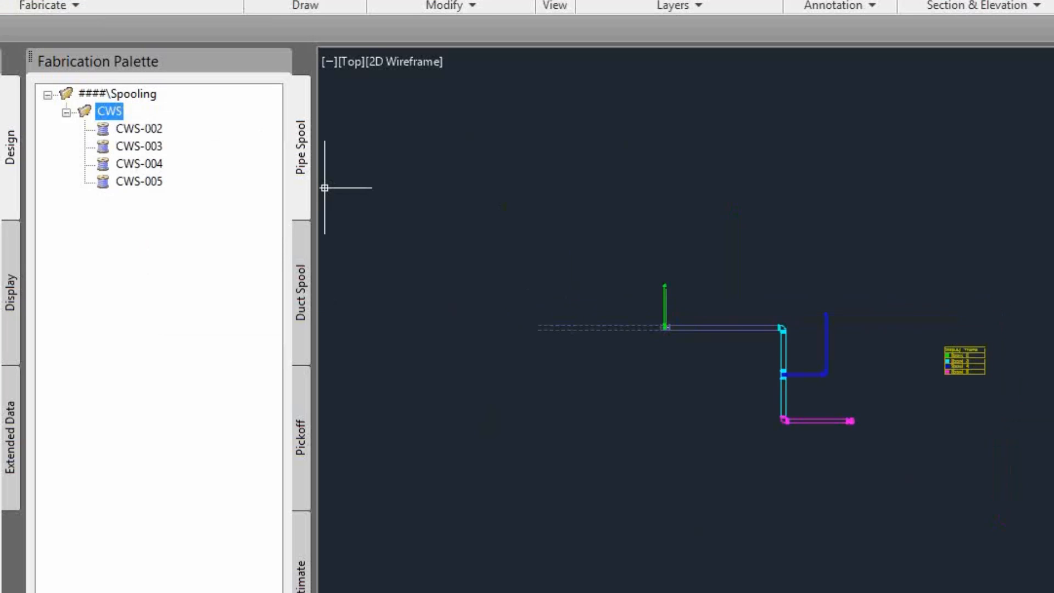
right_click(104, 110)
left_click(159, 310)
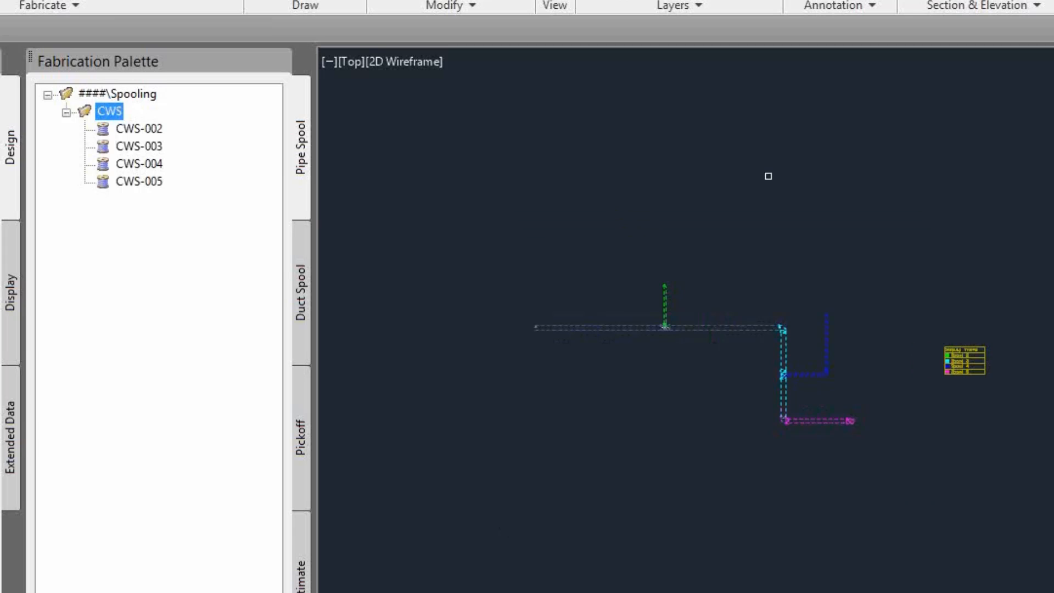
key("Return")
scroll(669, 318, "up", 5)
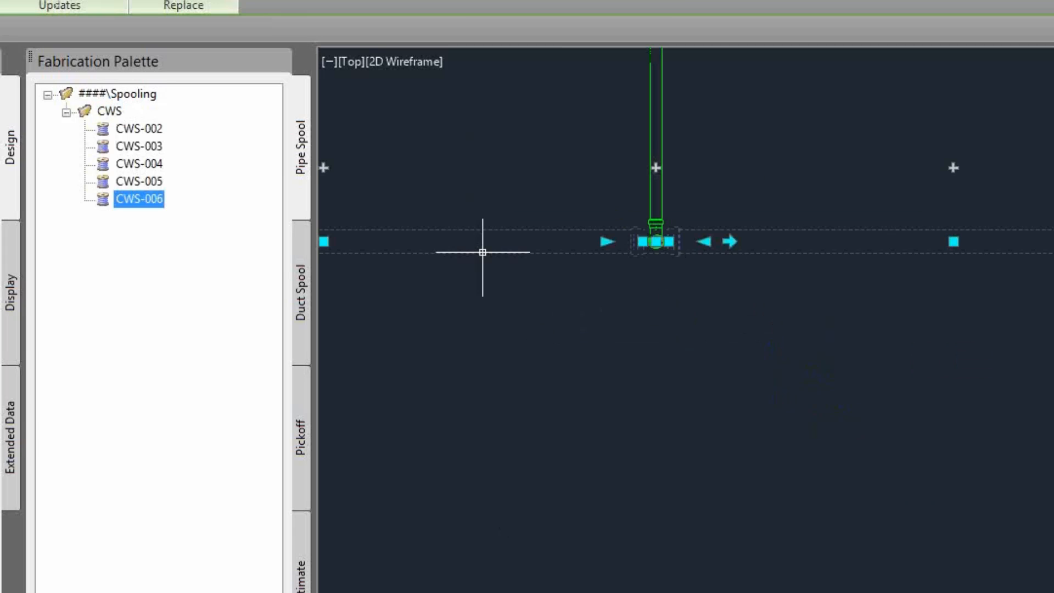
scroll(767, 302, "down", 3)
middle_click_drag(767, 302, 935, 289)
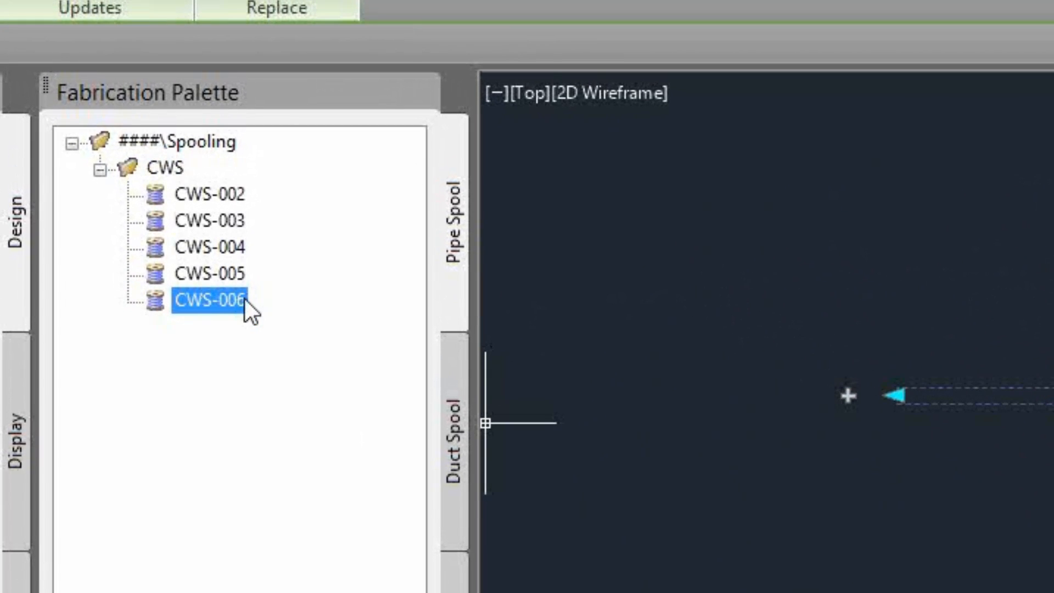
- Generate the drawing of spool CWS-006 and open it
right_click(204, 301)
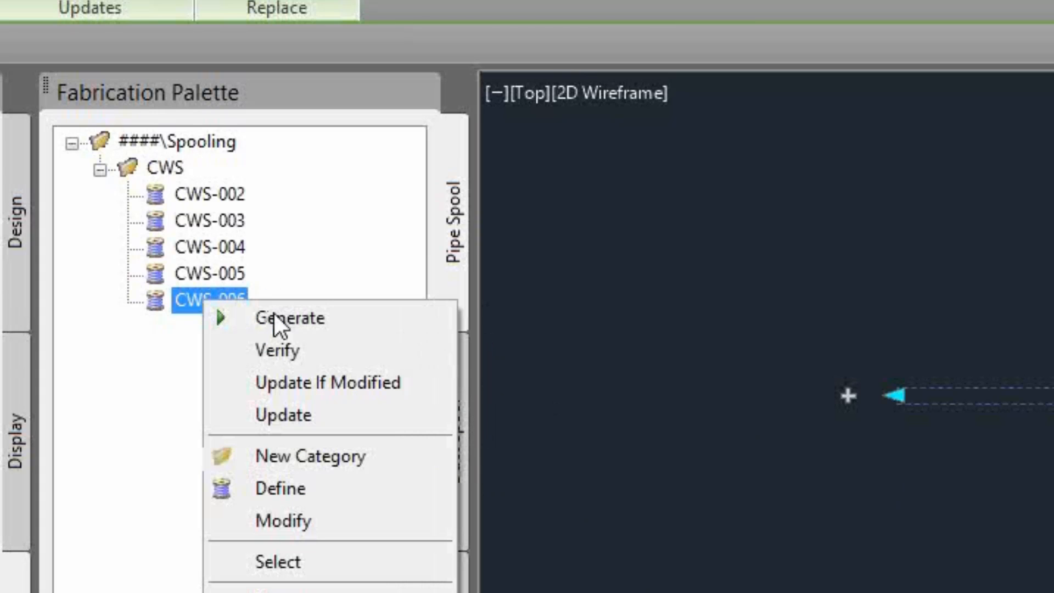
left_click(358, 380)
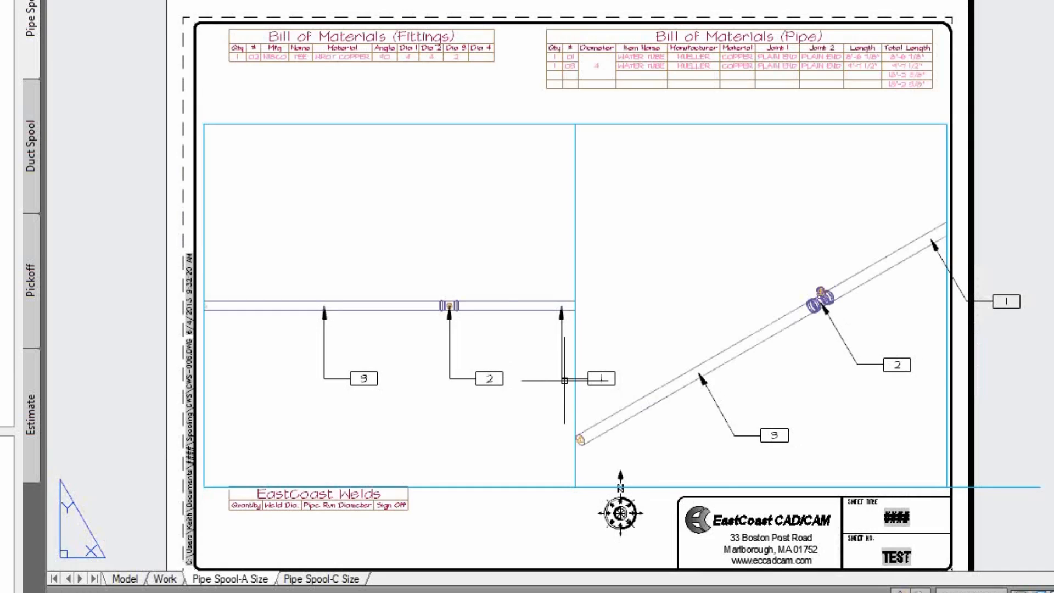
- Move number tags 1, 2 and 3 of the top view above the pipe, with their text flipped to the other side
left_click(562, 379)
left_click(561, 379)
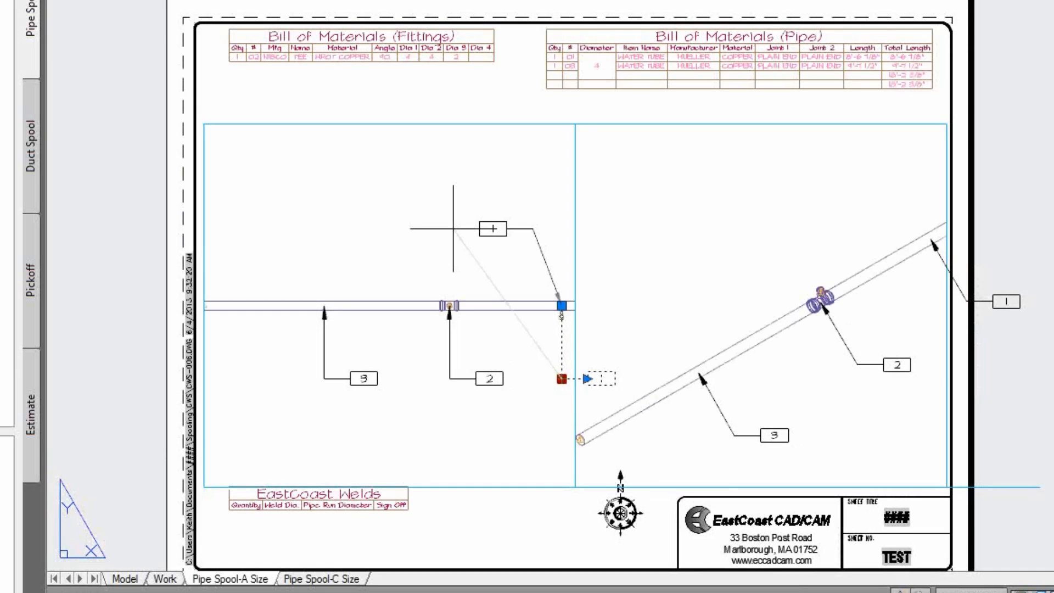
left_click(453, 228)
left_click(450, 378)
left_click(450, 379)
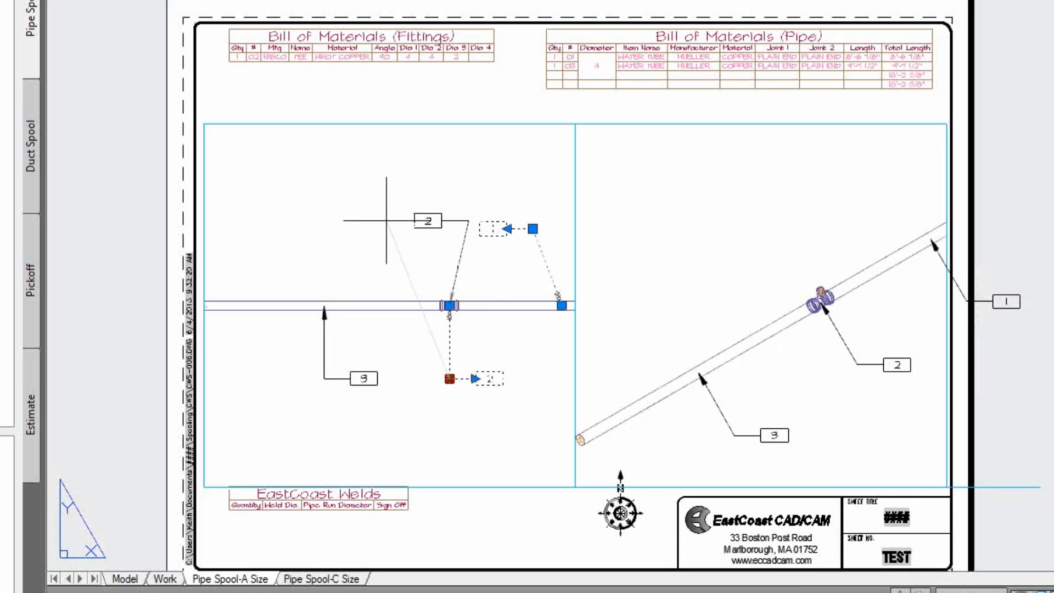
left_click(386, 225)
left_click(332, 377)
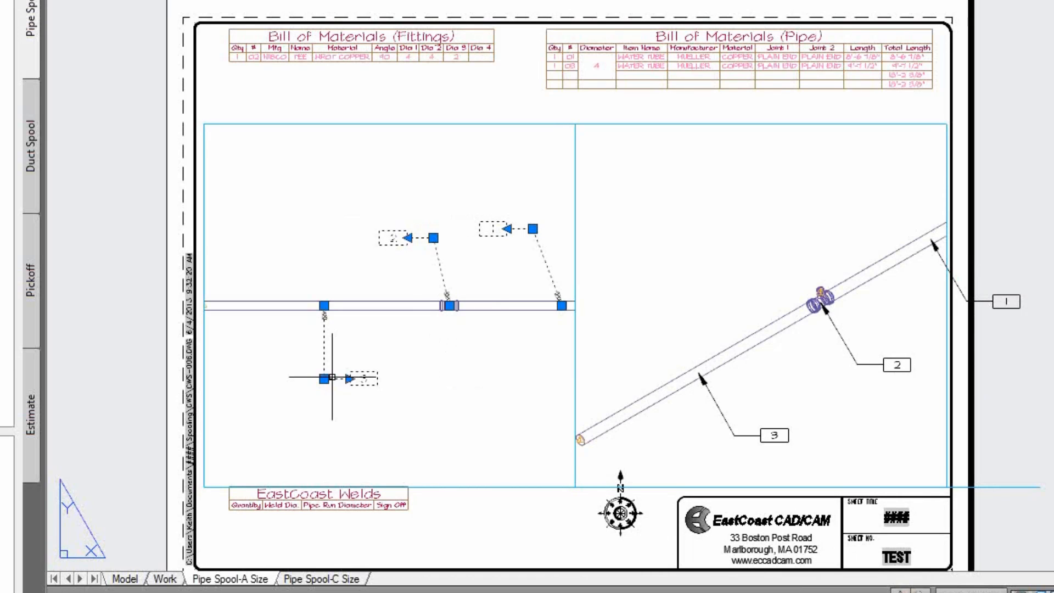
left_click(330, 236)
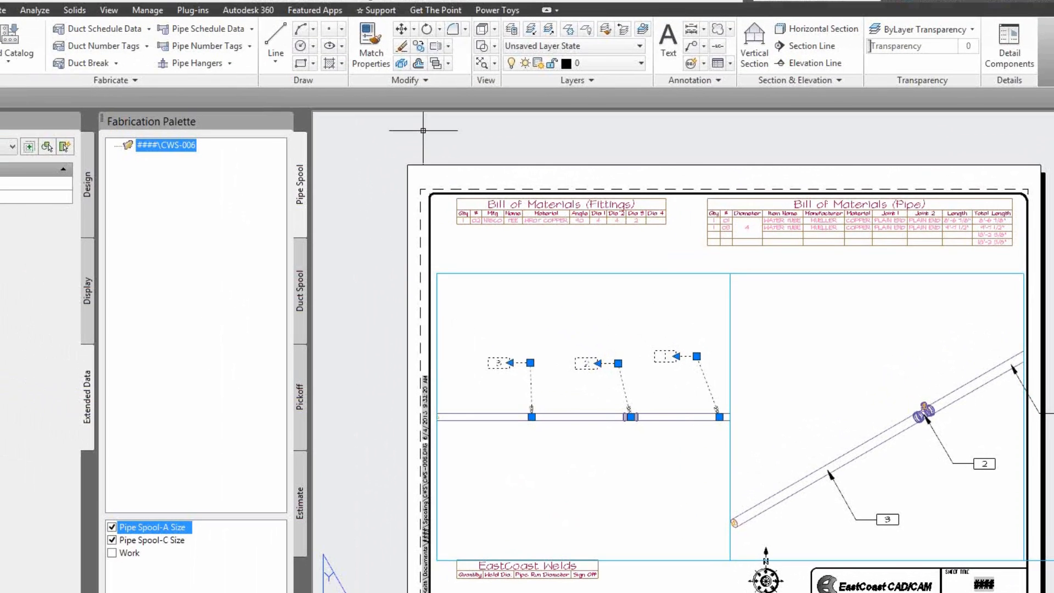
key("Escape")
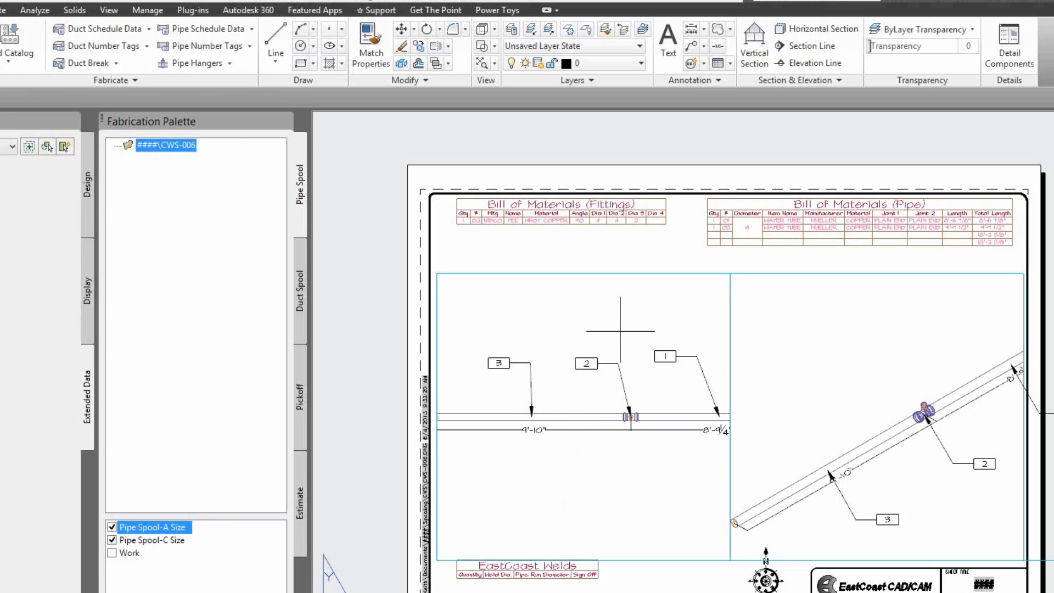
- Shrink and reposition the spool inside the top and SW isometric viewports so the whole pipe run fits in each
middle_click_drag(620, 331, 575, 312)
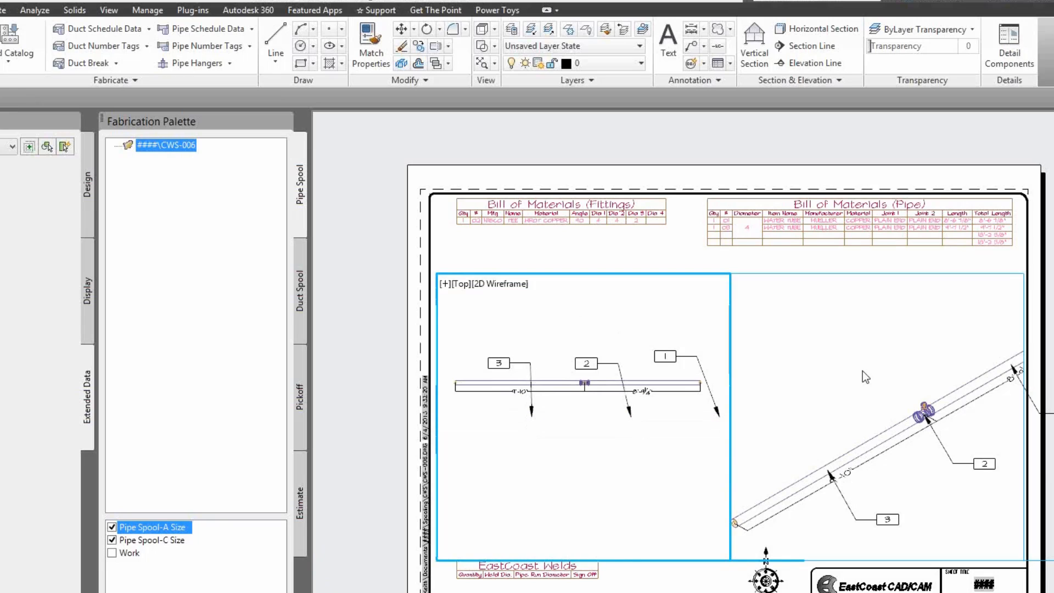
left_click(862, 371)
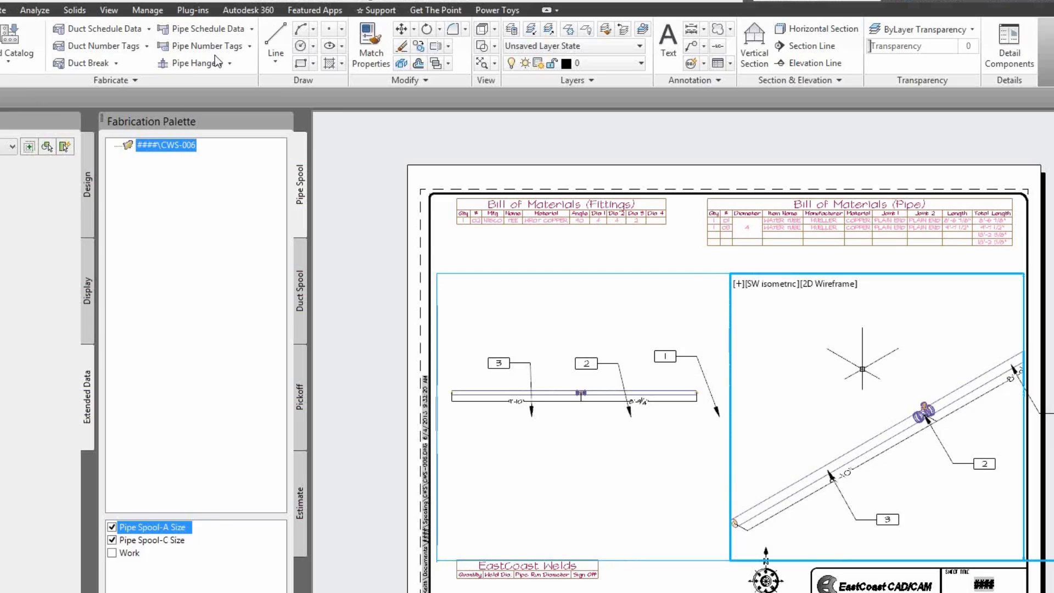
scroll(861, 369, "down", 2)
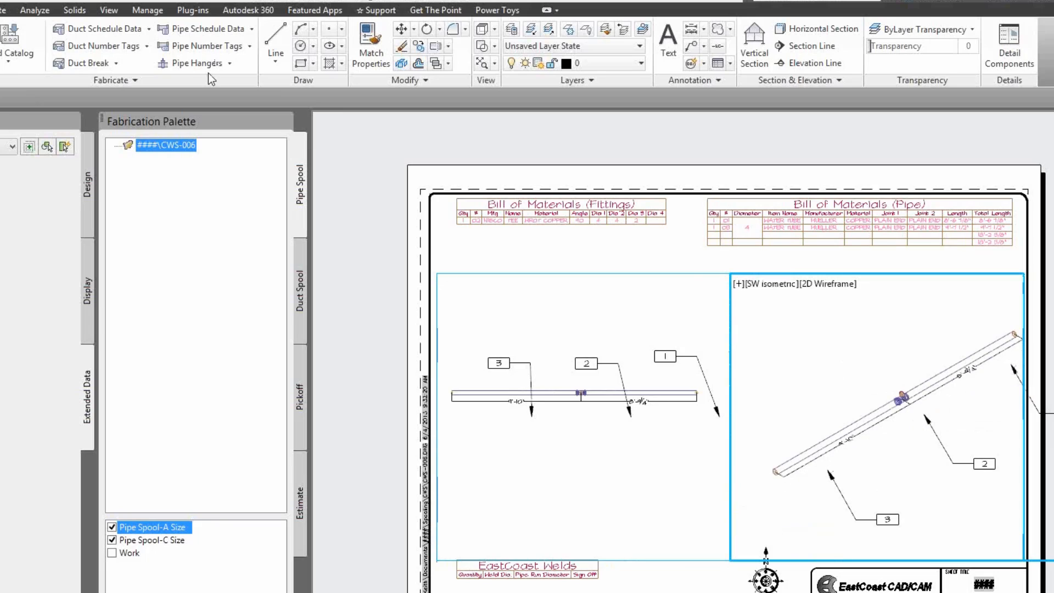
- Place the pipe number tags again in the isometric and top viewports, and return to paper space
left_click(250, 46)
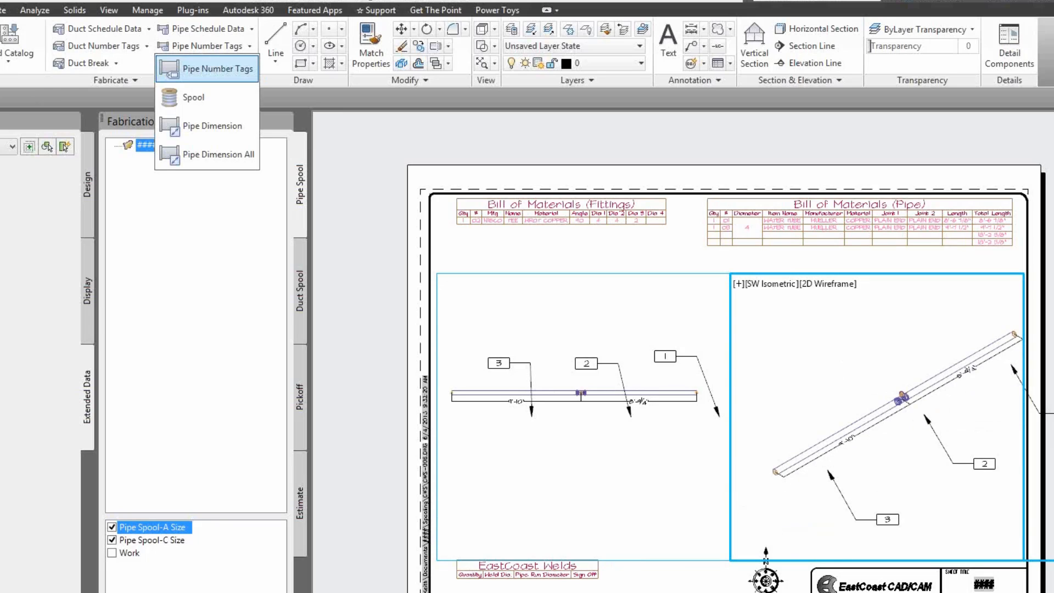
left_click(218, 69)
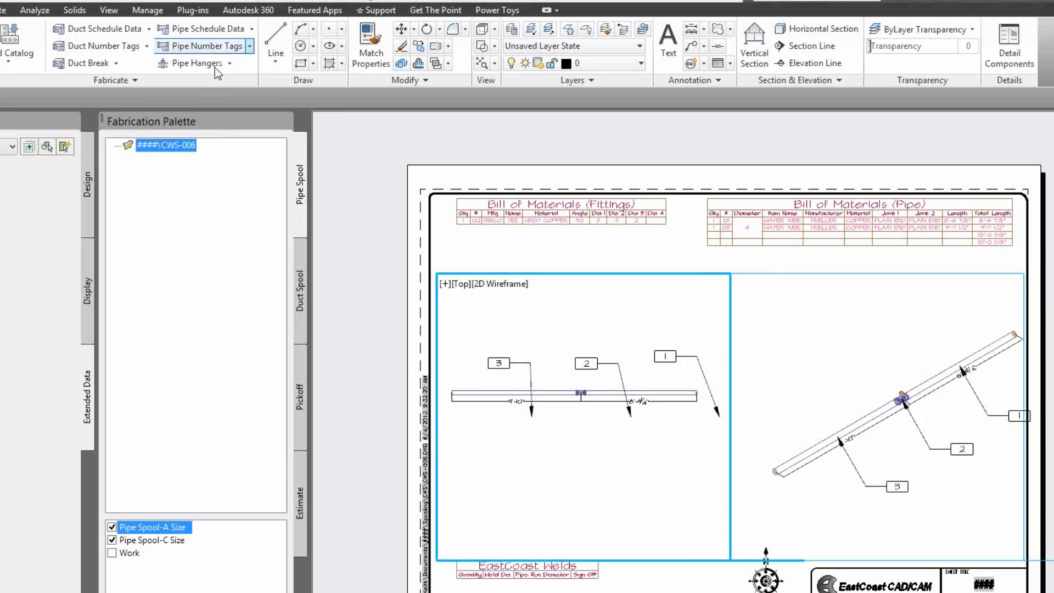
left_click(250, 46)
left_click(218, 69)
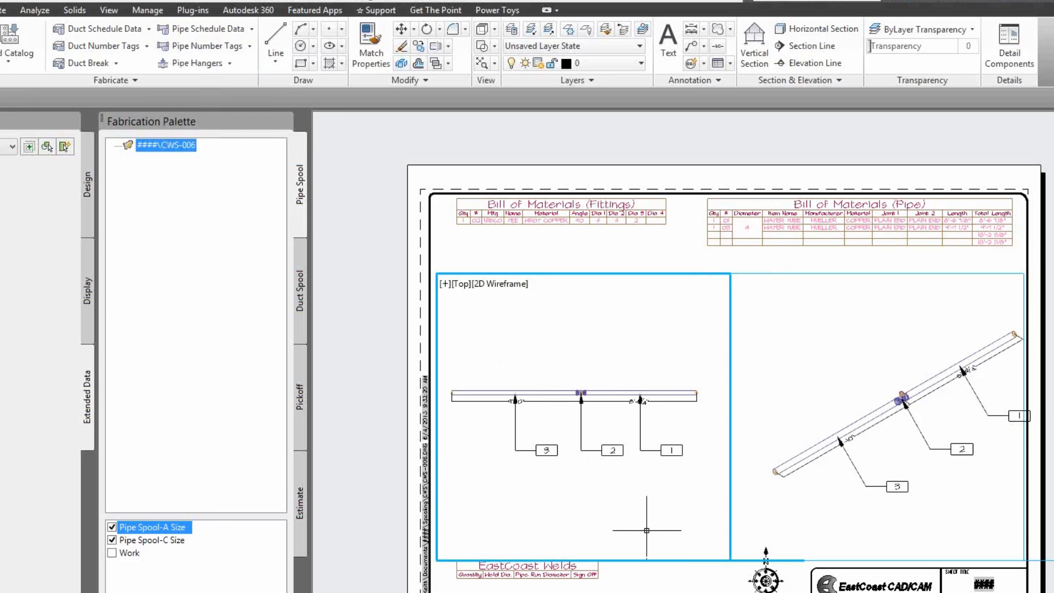
double_click(663, 262)
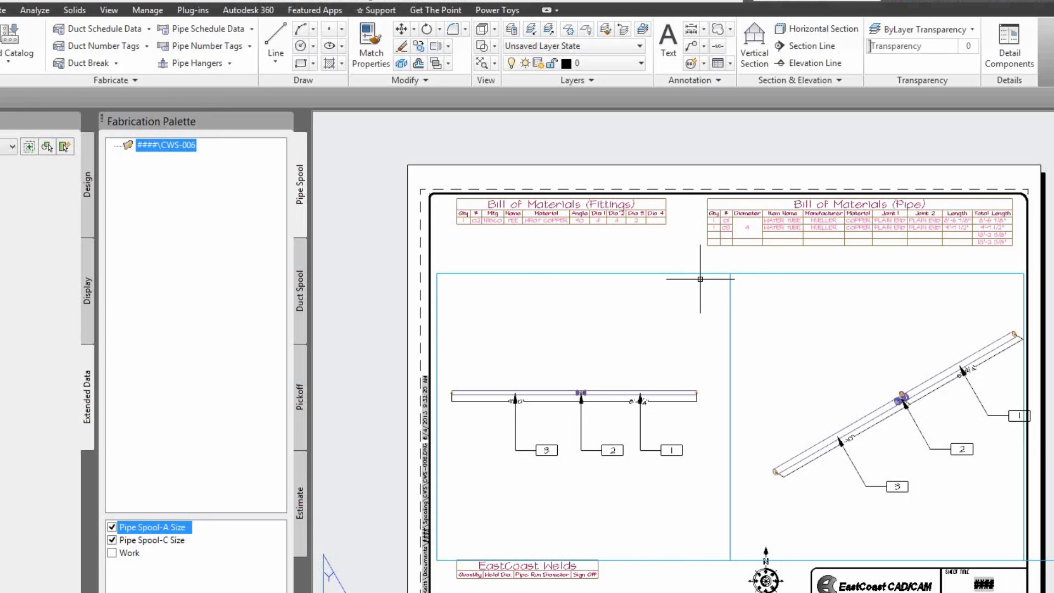
- Move number tag 1 of the isometric view inward so that it lies fully inside the viewport border
middle_click_drag(793, 250, 707, 229)
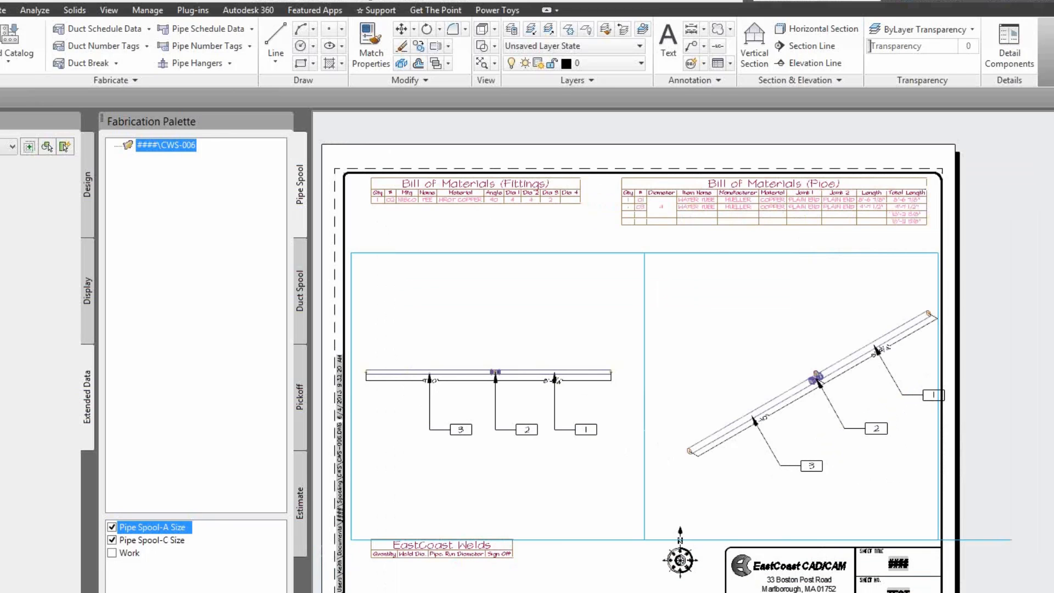
middle_click_drag(908, 415, 929, 400)
scroll(937, 388, "up", 2)
left_click(916, 377)
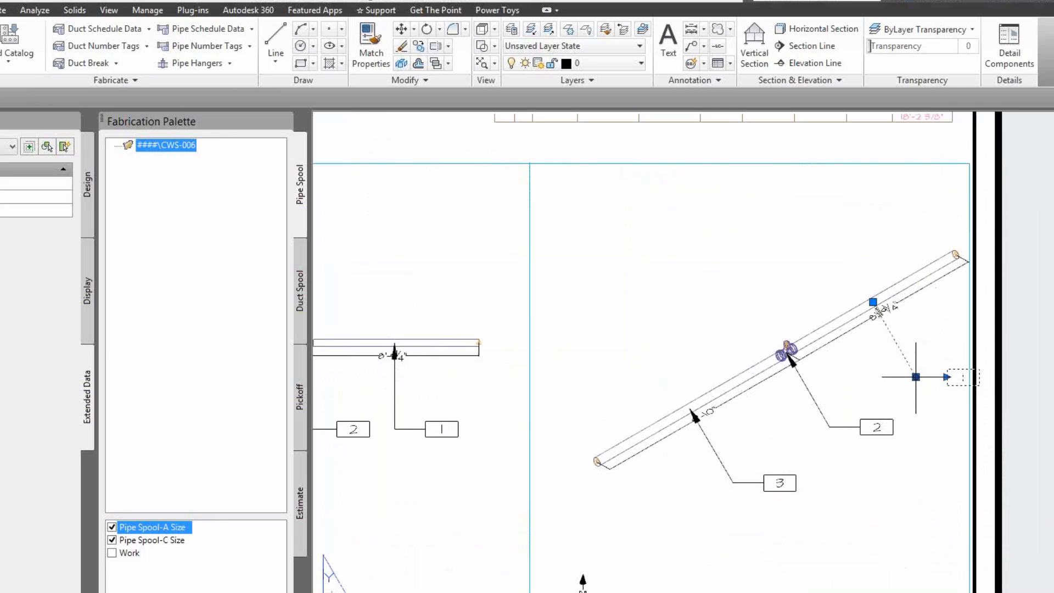
left_click(877, 377)
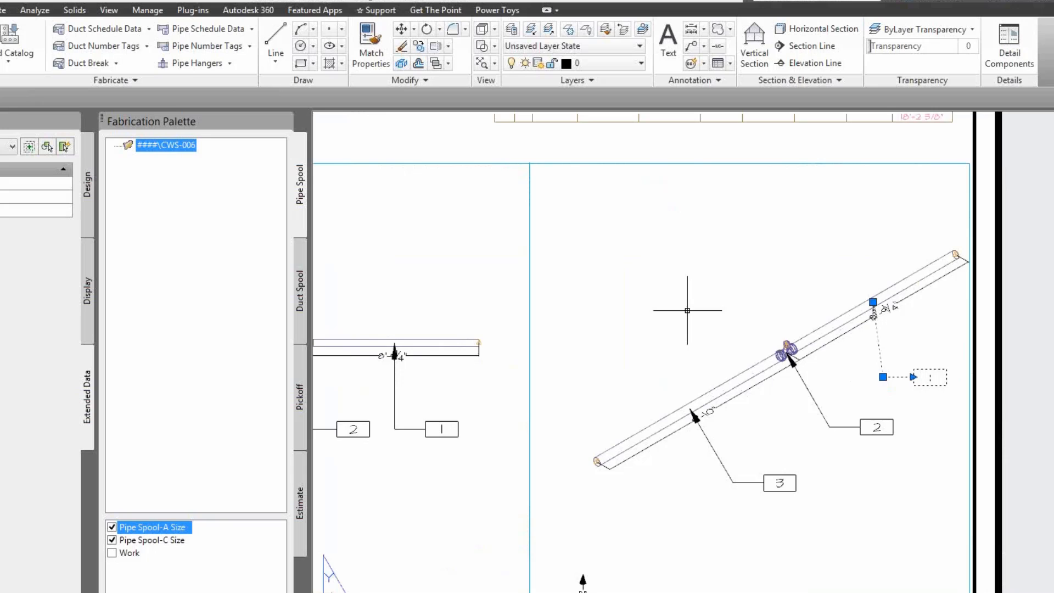
key("Escape")
scroll(681, 307, "down", 2)
scroll(678, 308, "down", 2)
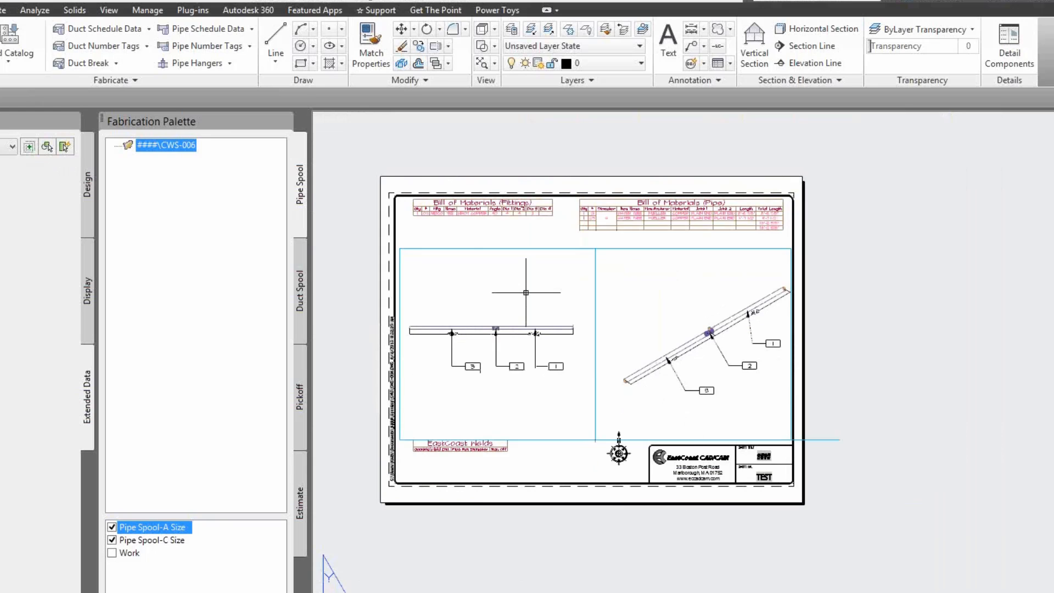
middle_click_drag(526, 292, 604, 300)
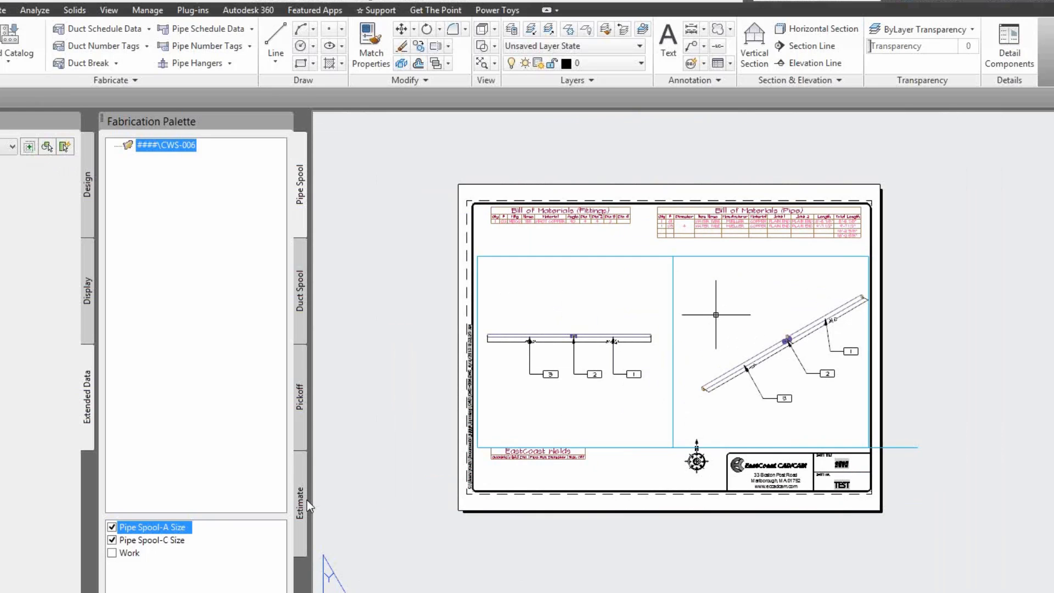